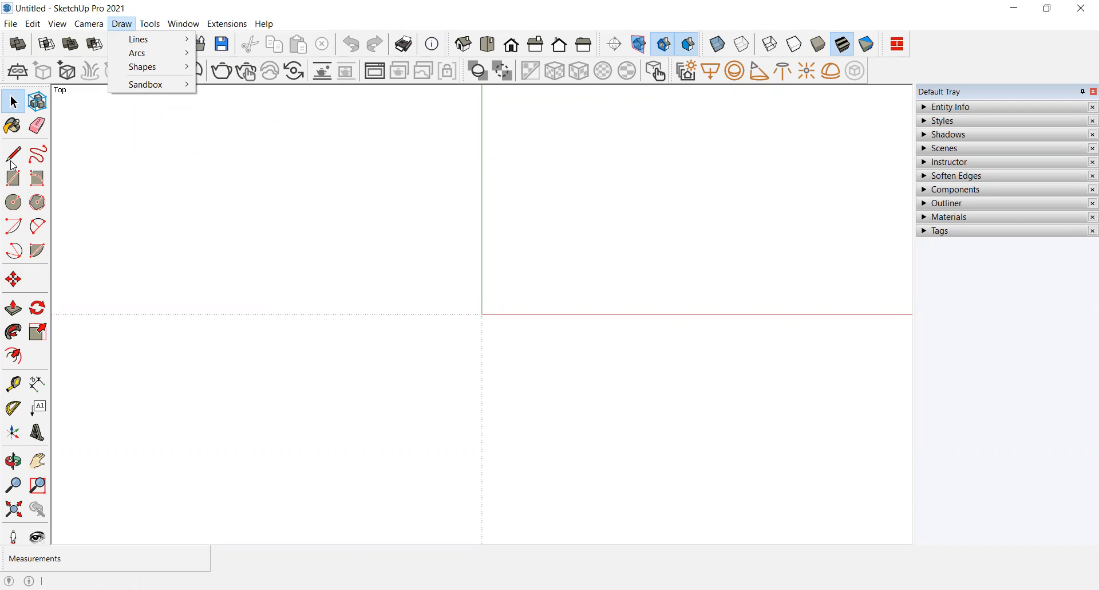
Step: Draw a short horizontal line above the red axis, just right of the green axis, with the Line tool
mouse_move(154, 39)
click(216, 38)
click(491, 265)
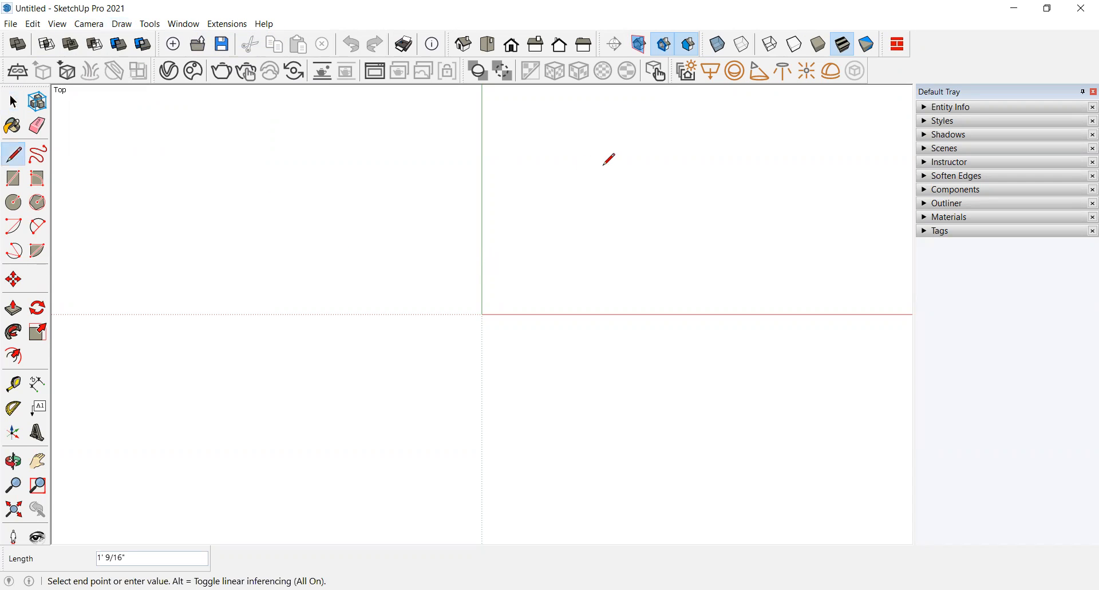
click(570, 259)
key(Escape)
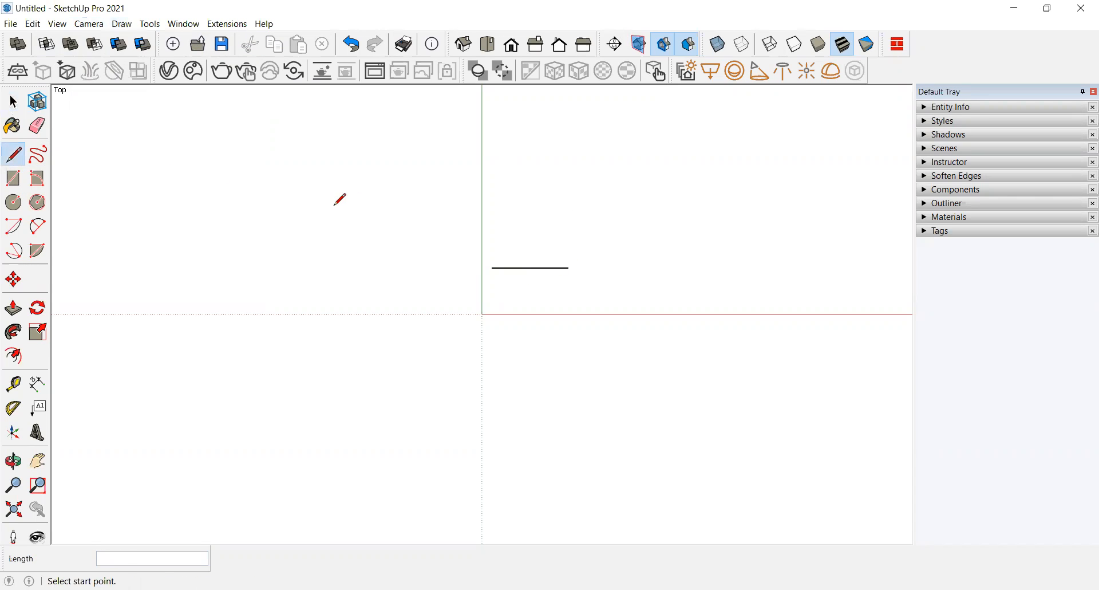
key(space)
key(p)
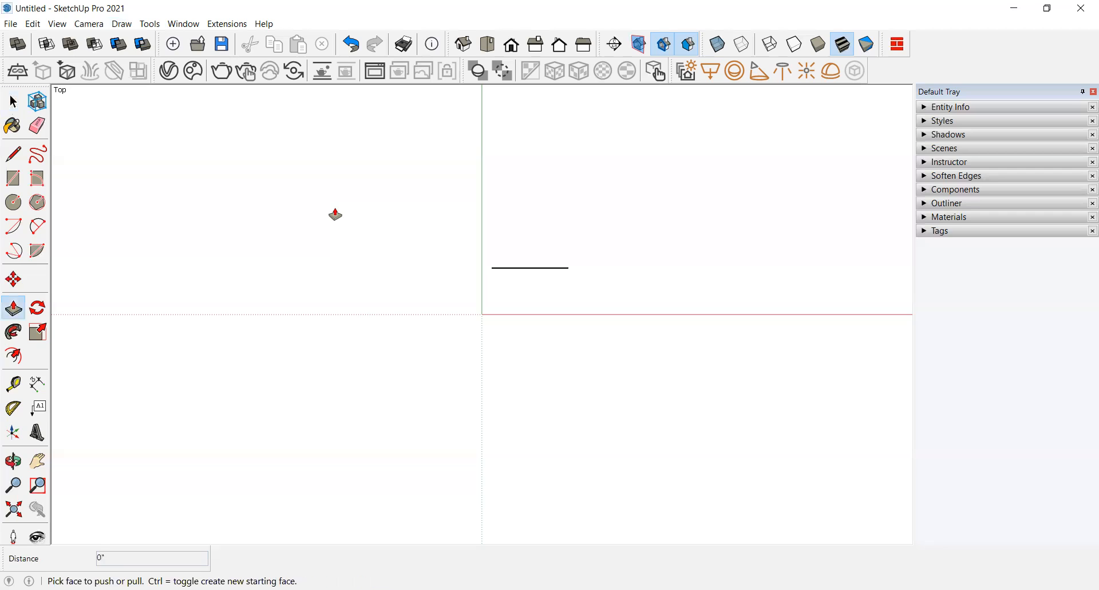
key(space)
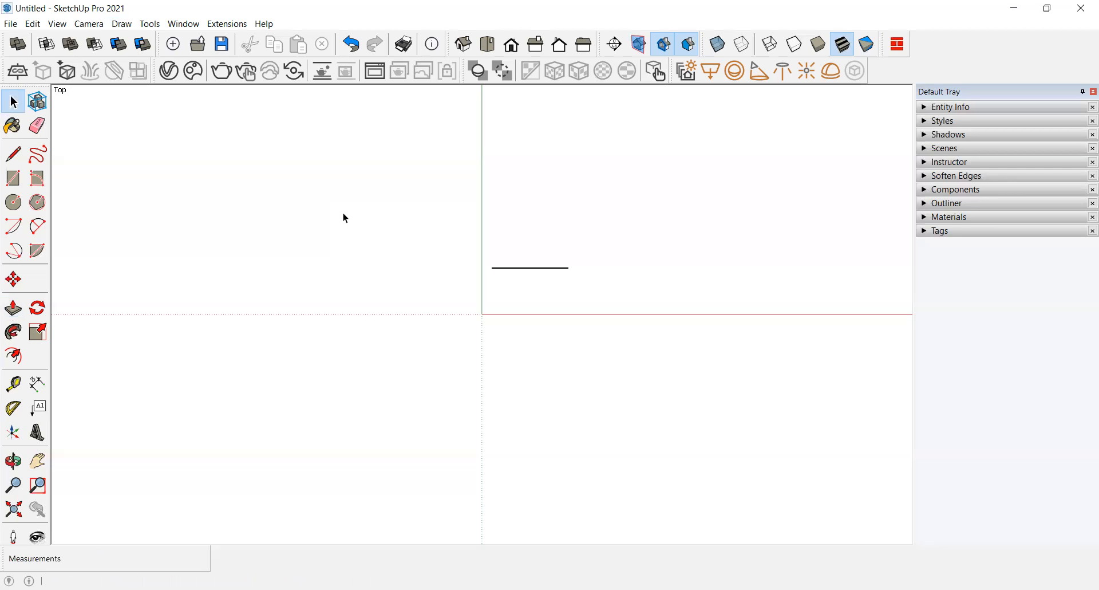
Step: Draw a second short horizontal line to the right of the first one
key(l)
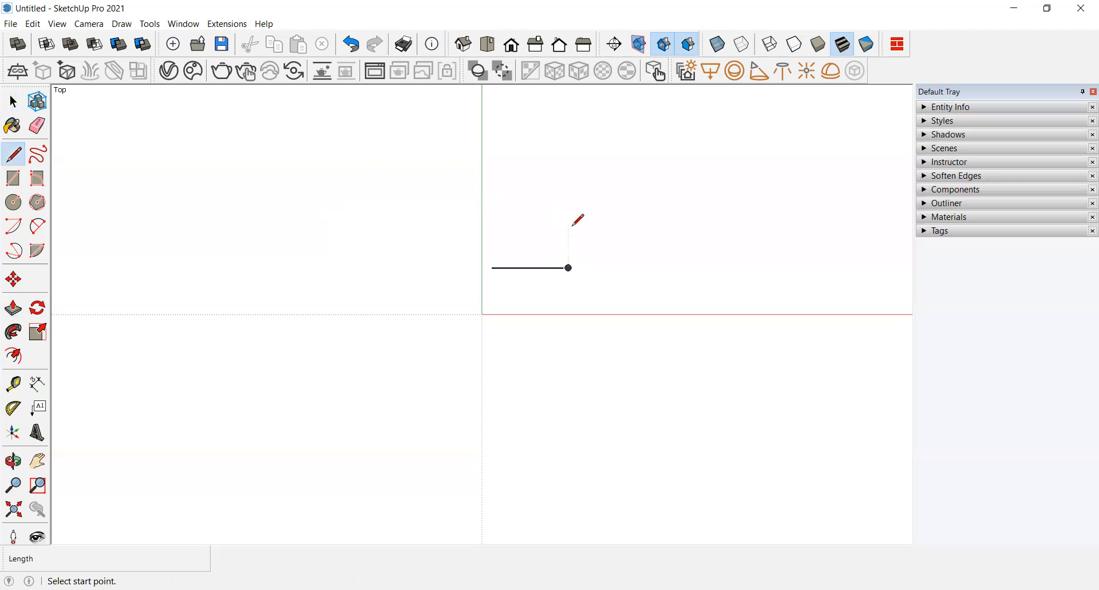
click(568, 268)
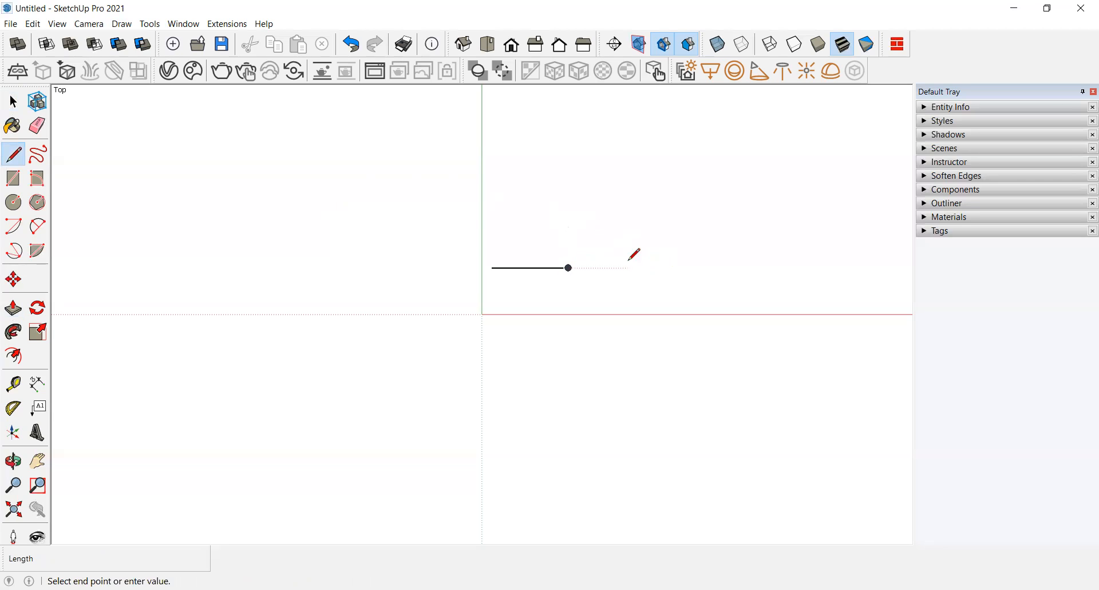
click(692, 251)
key(Escape)
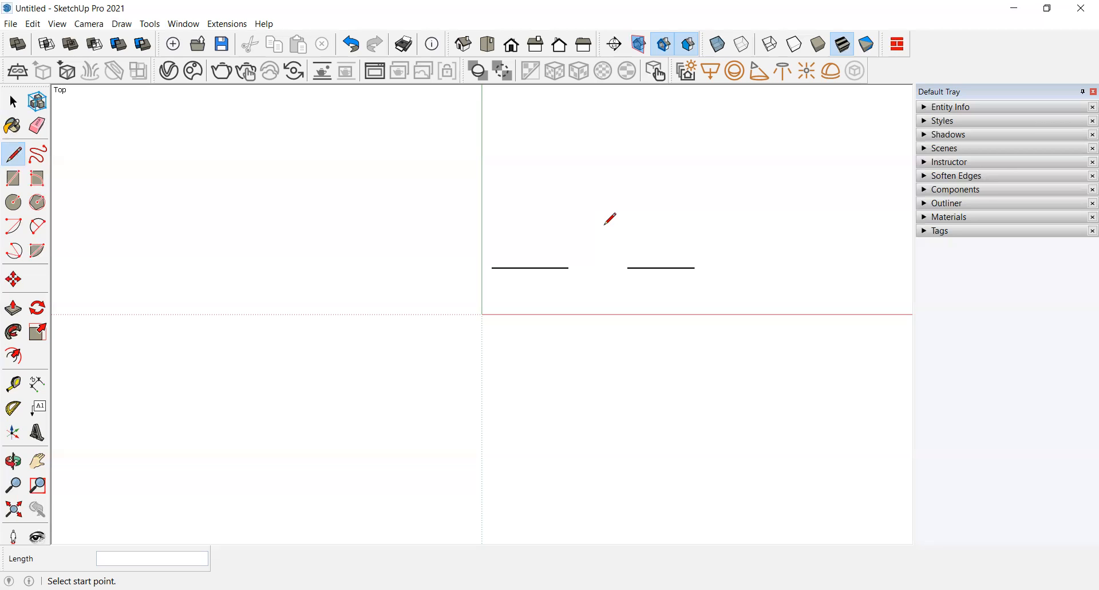
key(space)
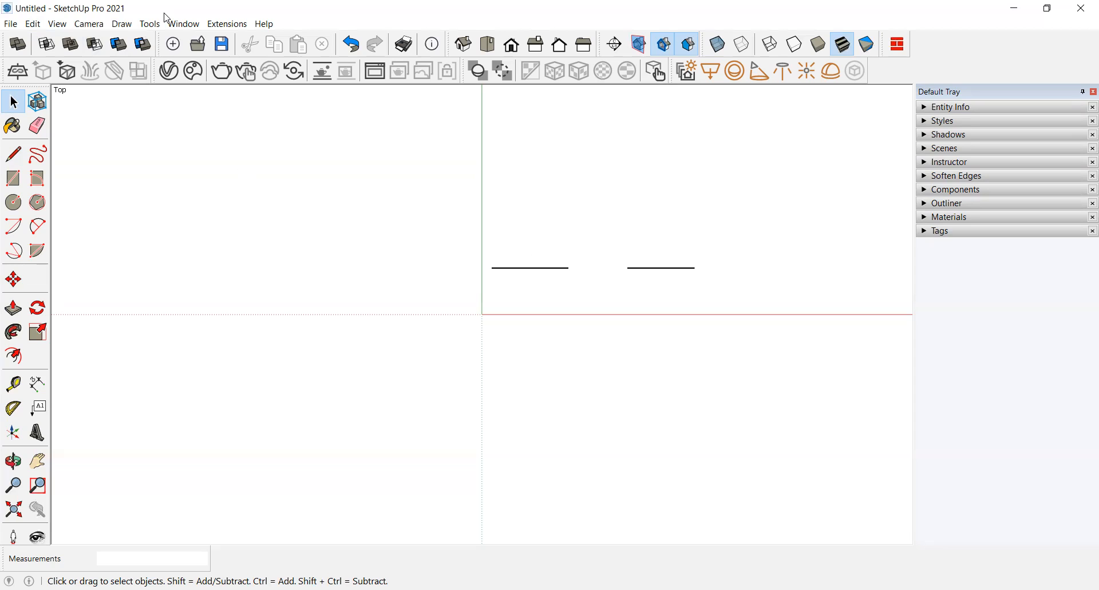
click(101, 27)
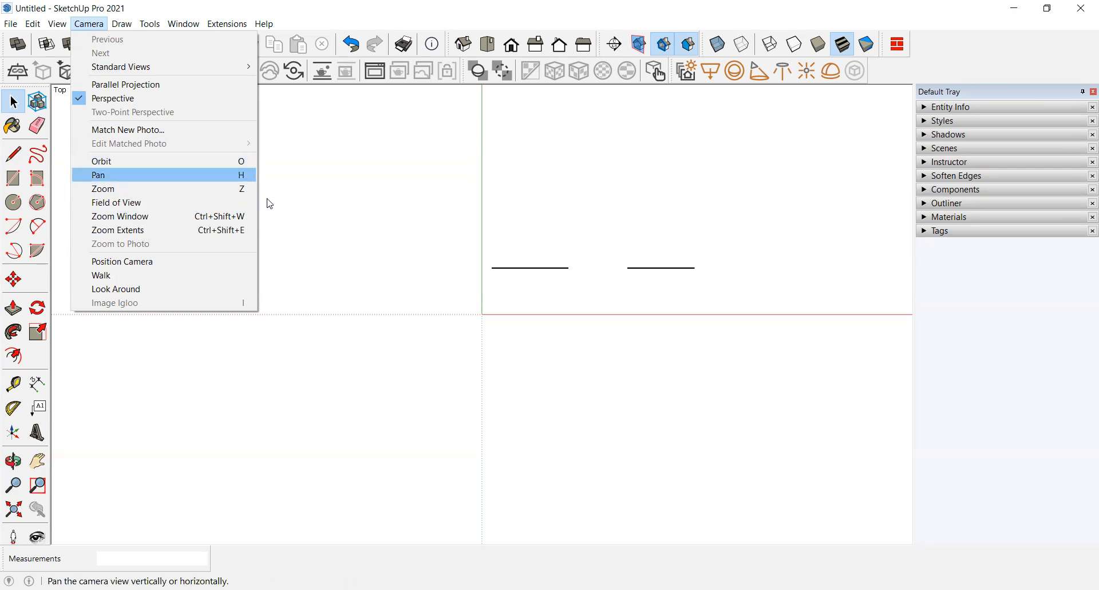
click(405, 187)
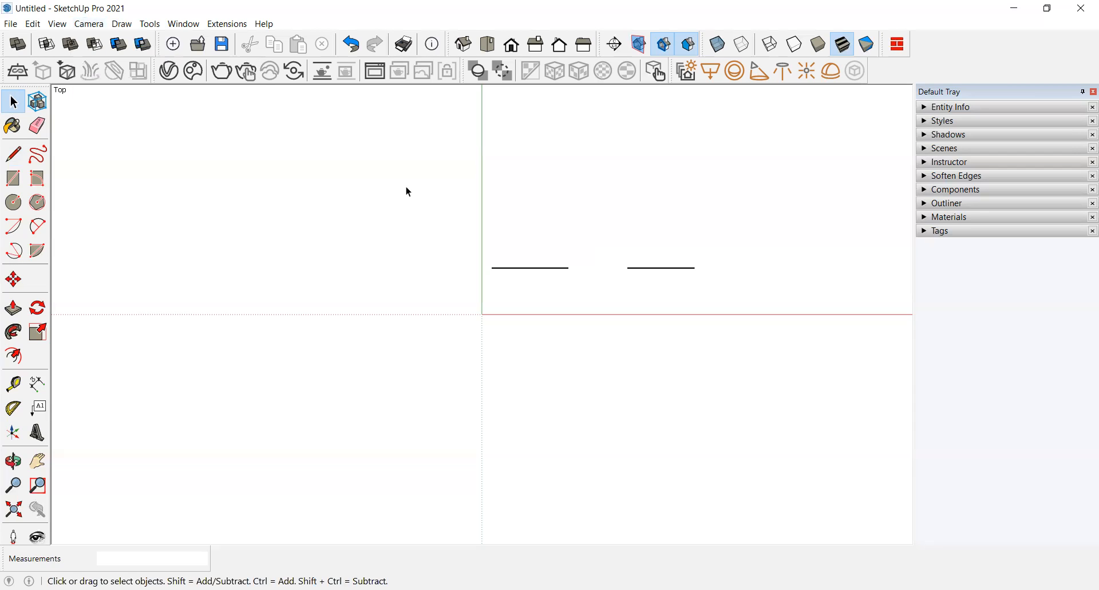
click(123, 25)
mouse_move(156, 27)
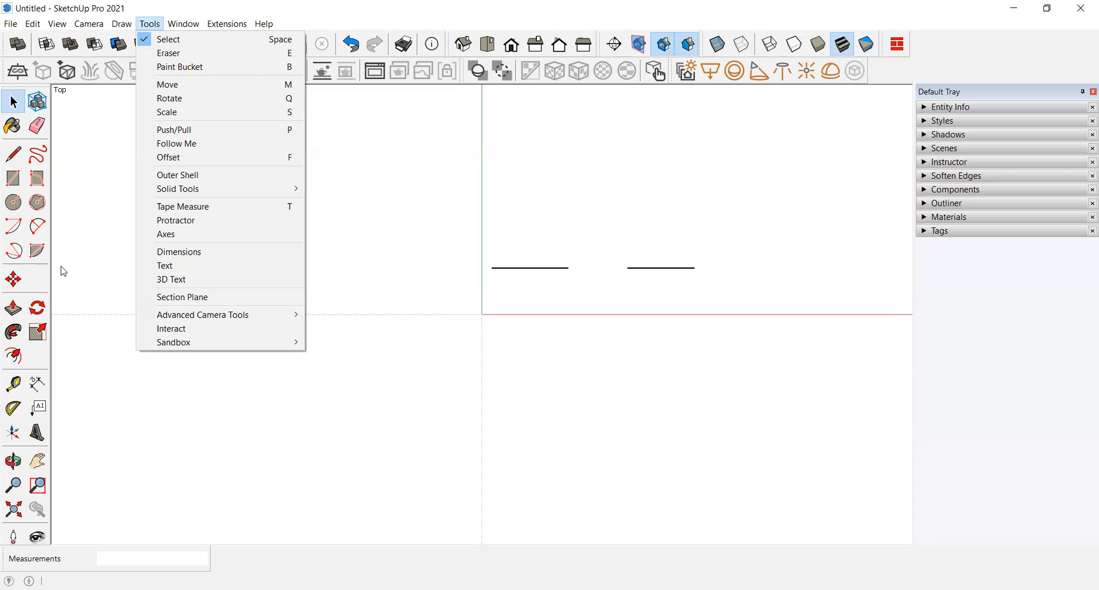
click(98, 240)
click(151, 28)
click(152, 27)
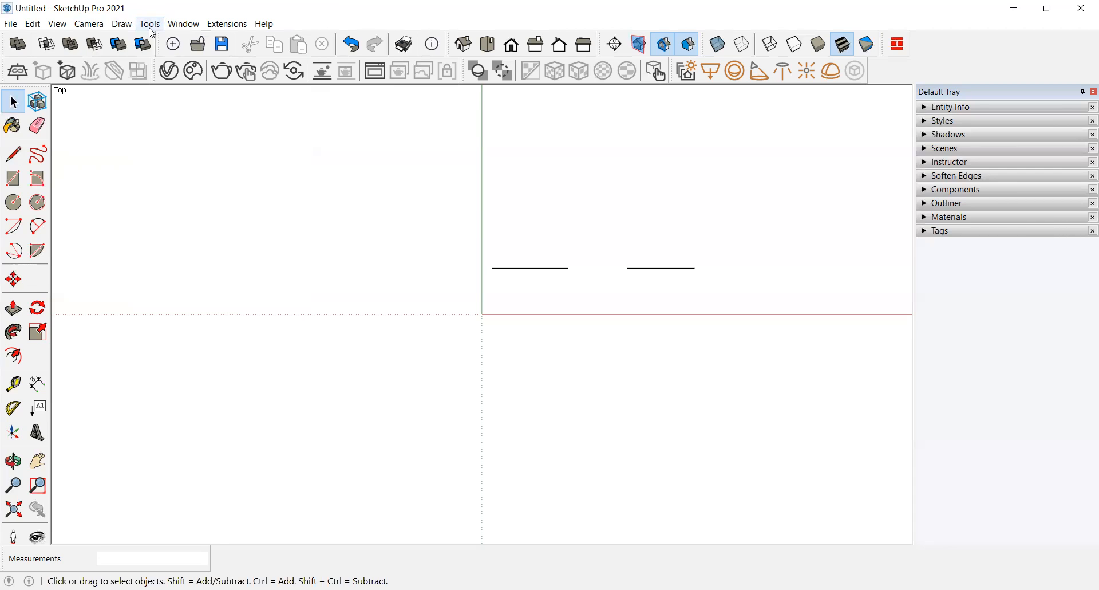
Step: Hide the default tray
click(186, 28)
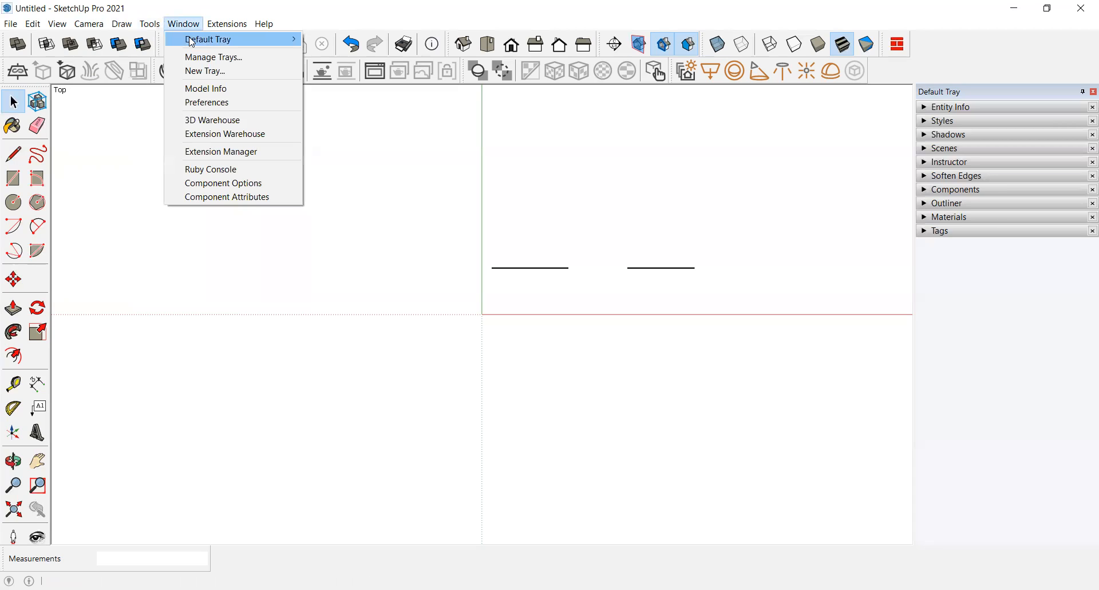
mouse_move(192, 42)
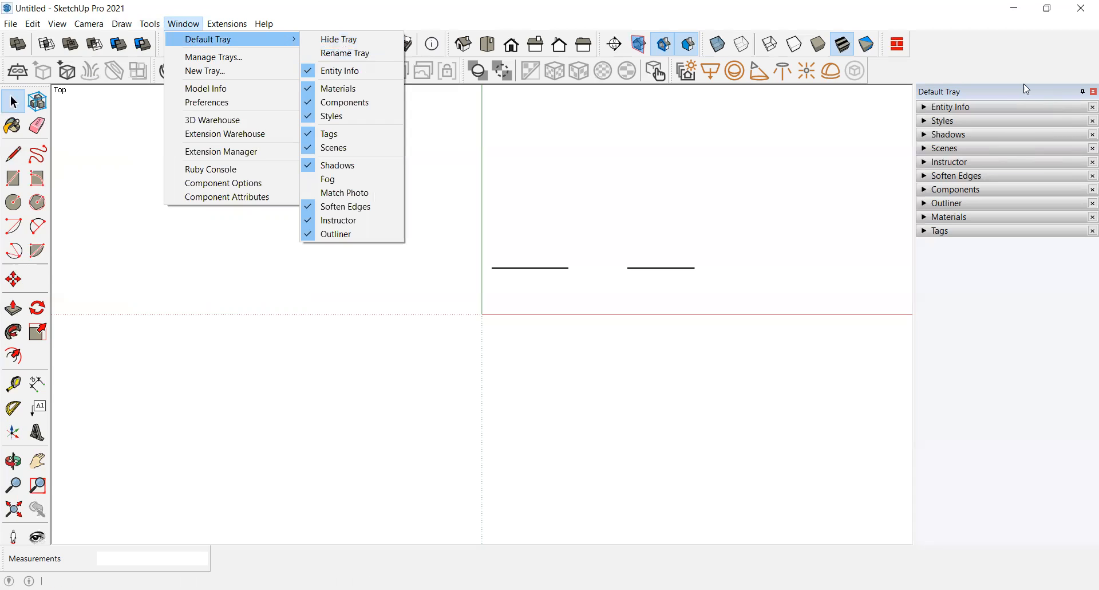
click(322, 41)
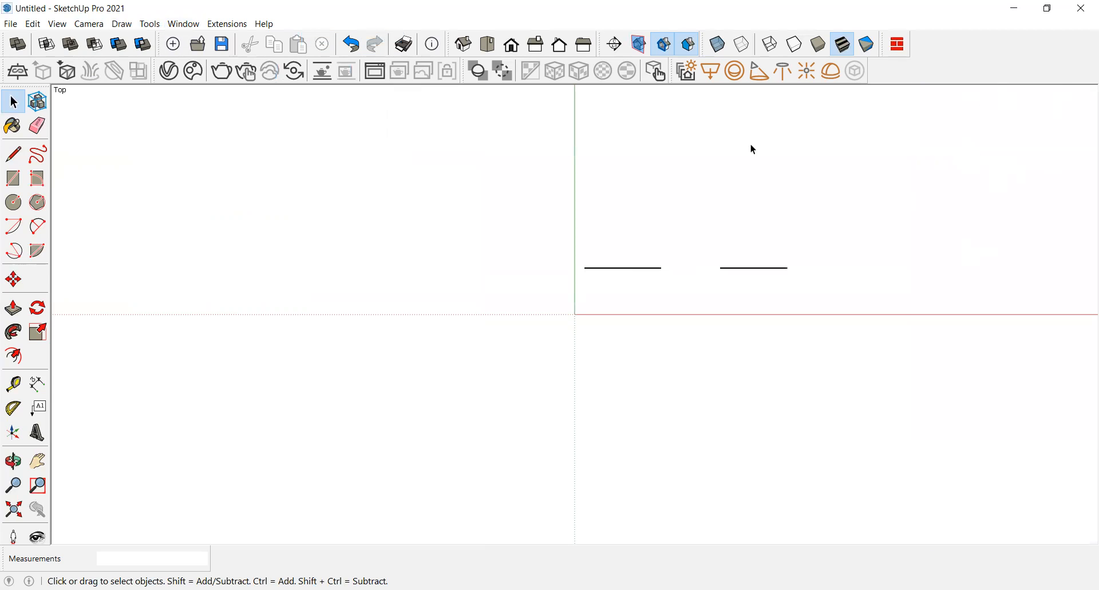
Step: Show the default tray again
click(191, 28)
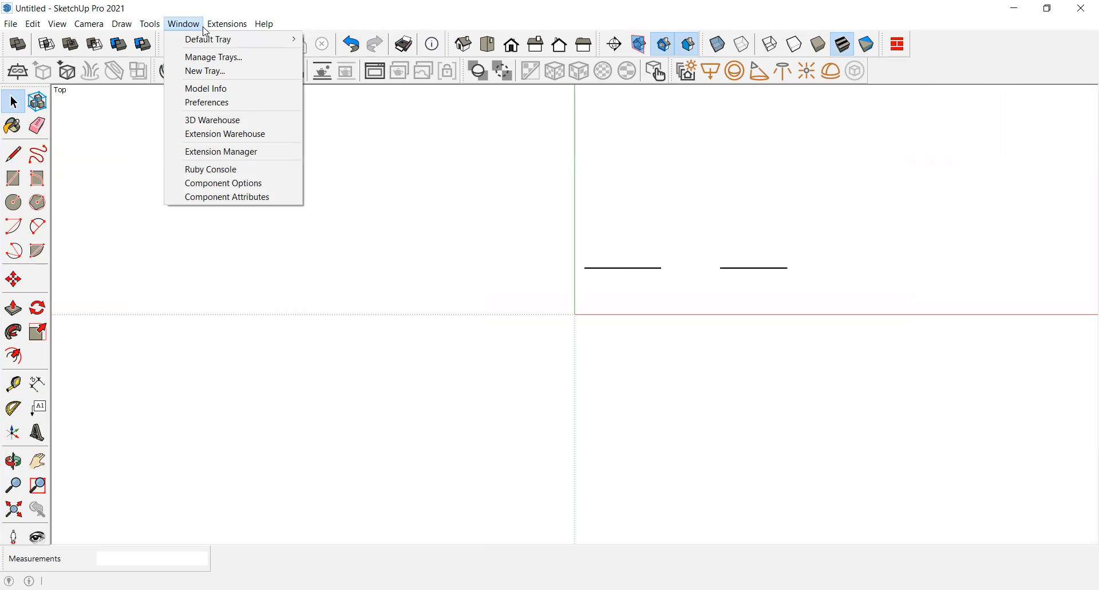
mouse_move(197, 41)
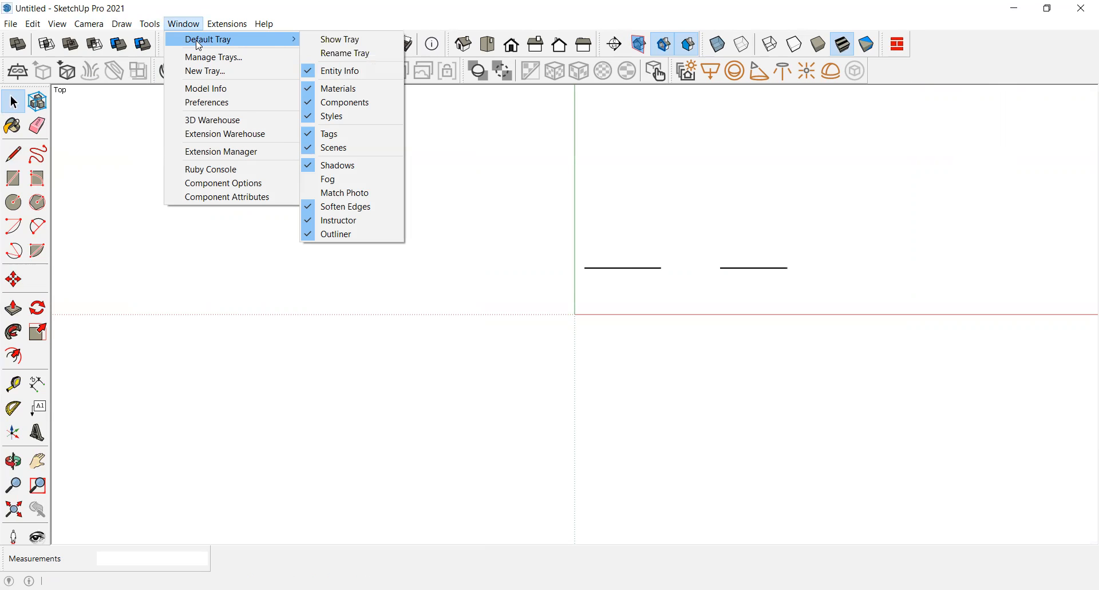
click(325, 40)
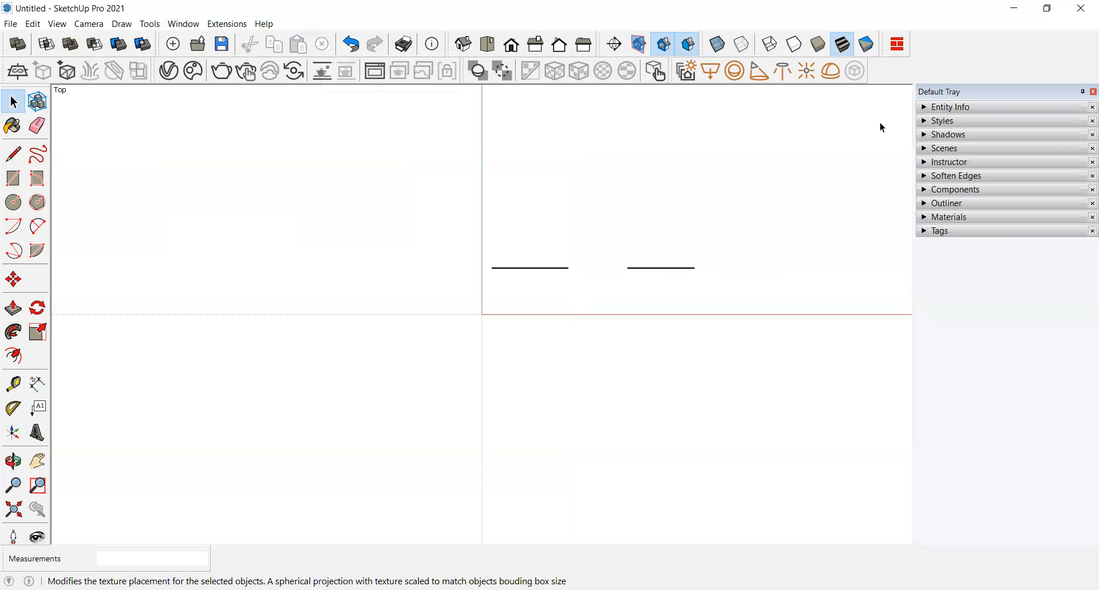
Step: Expand the Entity Info panel and select the right-hand line to inspect its length field, then deselect it
click(937, 110)
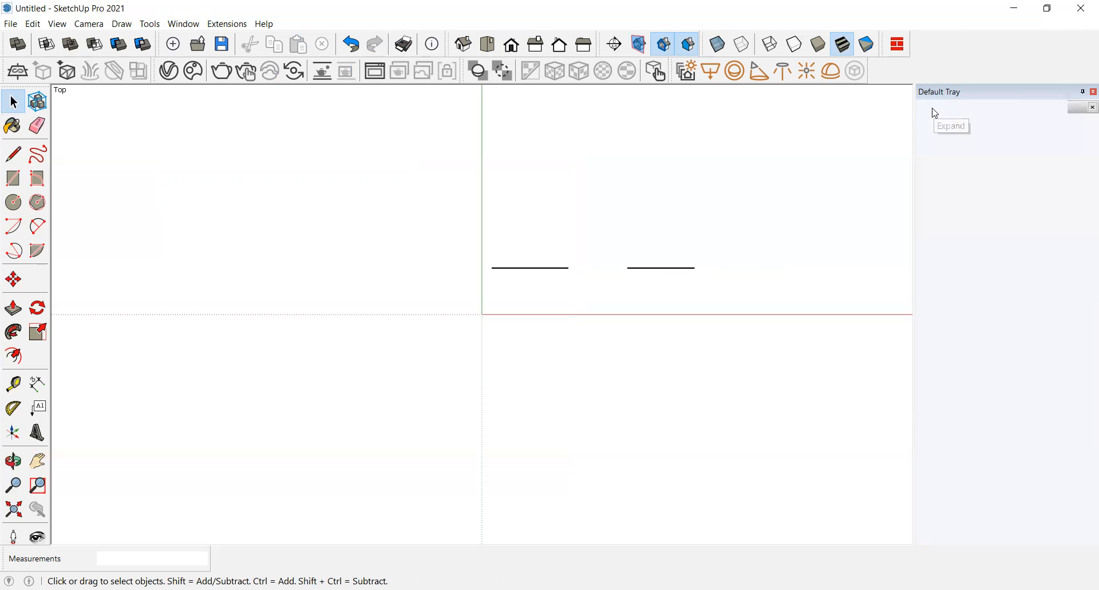
click(670, 268)
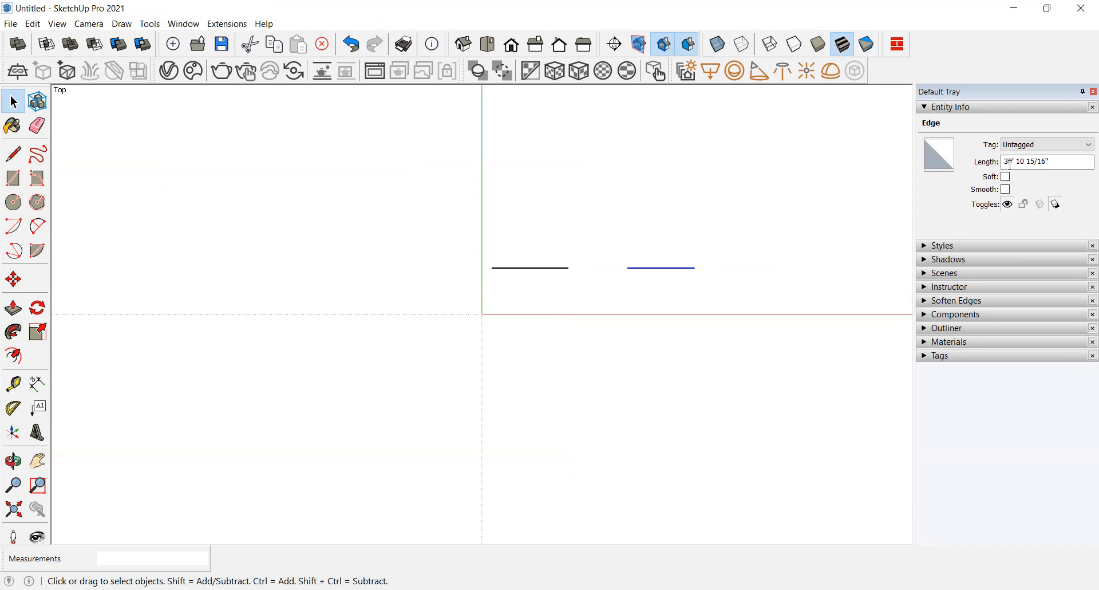
drag(1004, 162, 1053, 160)
click(1052, 162)
click(1054, 161)
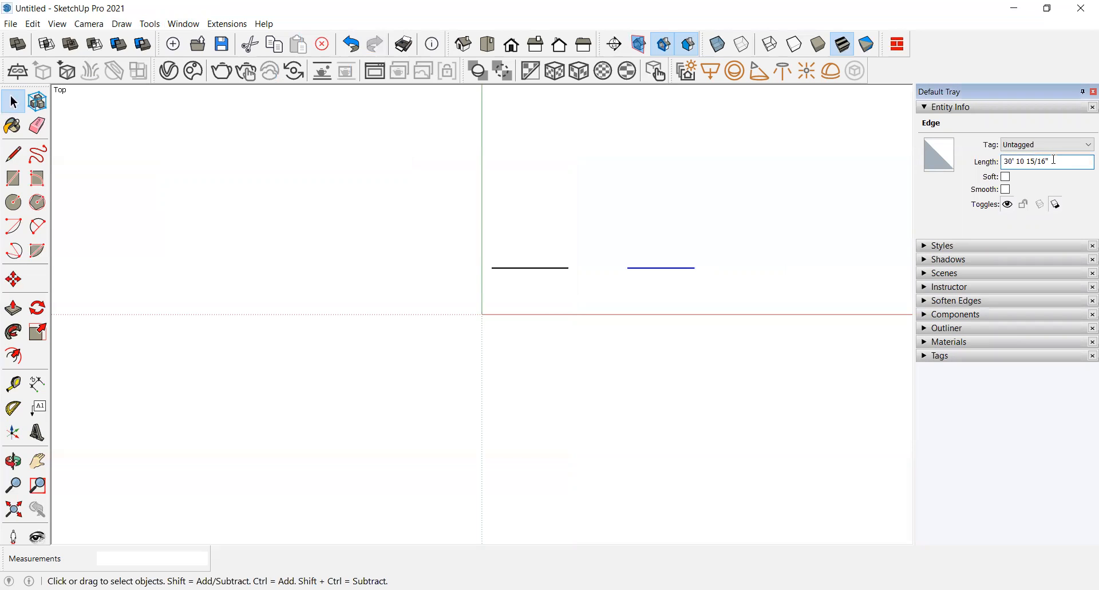
click(777, 201)
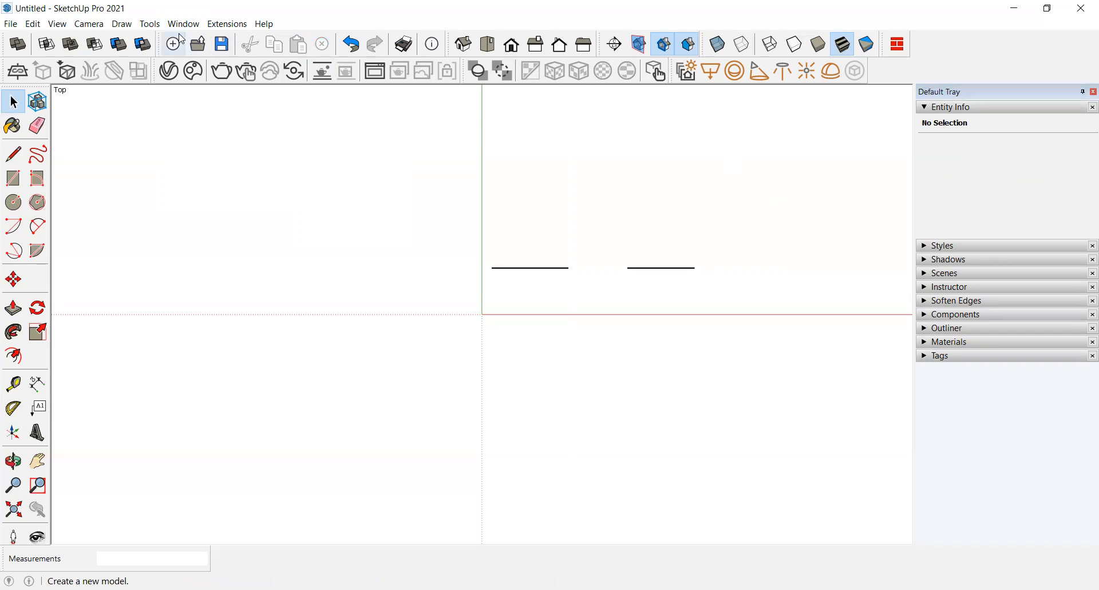
Step: Collapse the Entity Info panel and remove Entity Info from the default tray
click(931, 107)
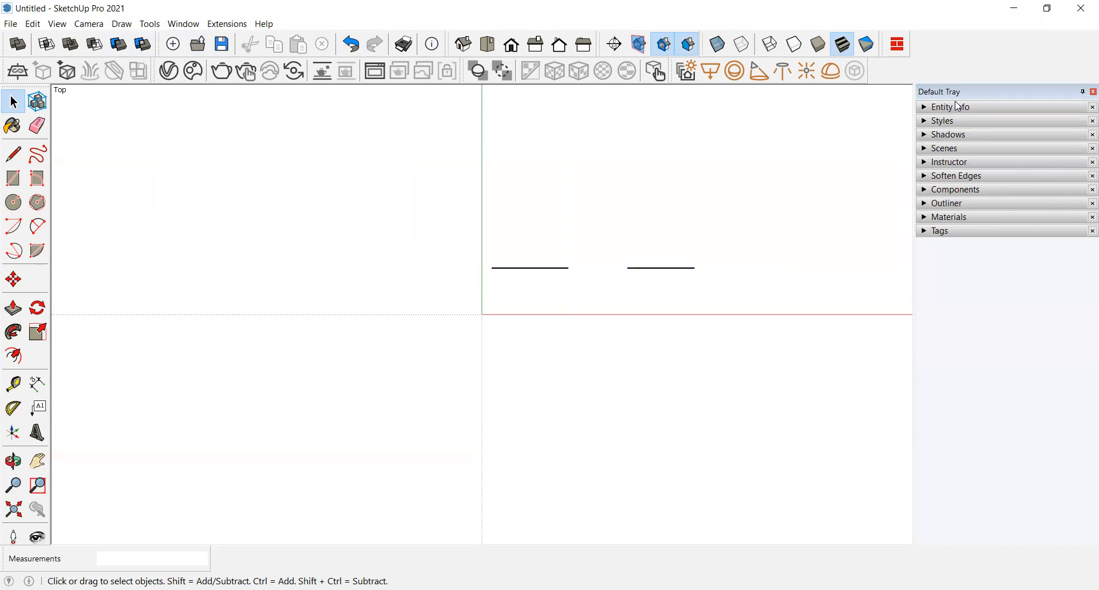
click(184, 24)
mouse_move(194, 48)
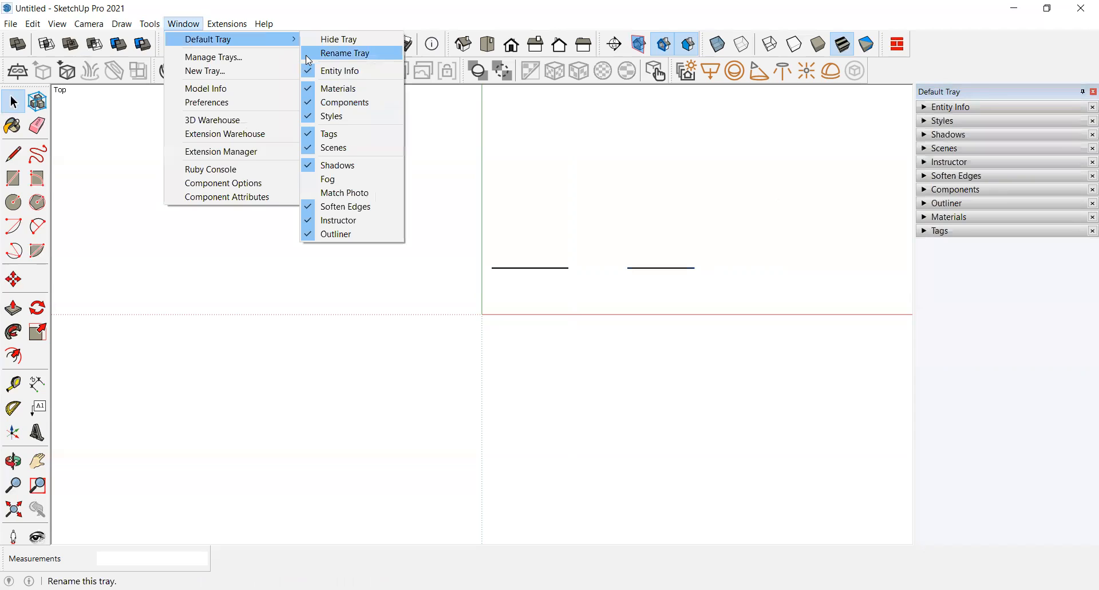
click(309, 73)
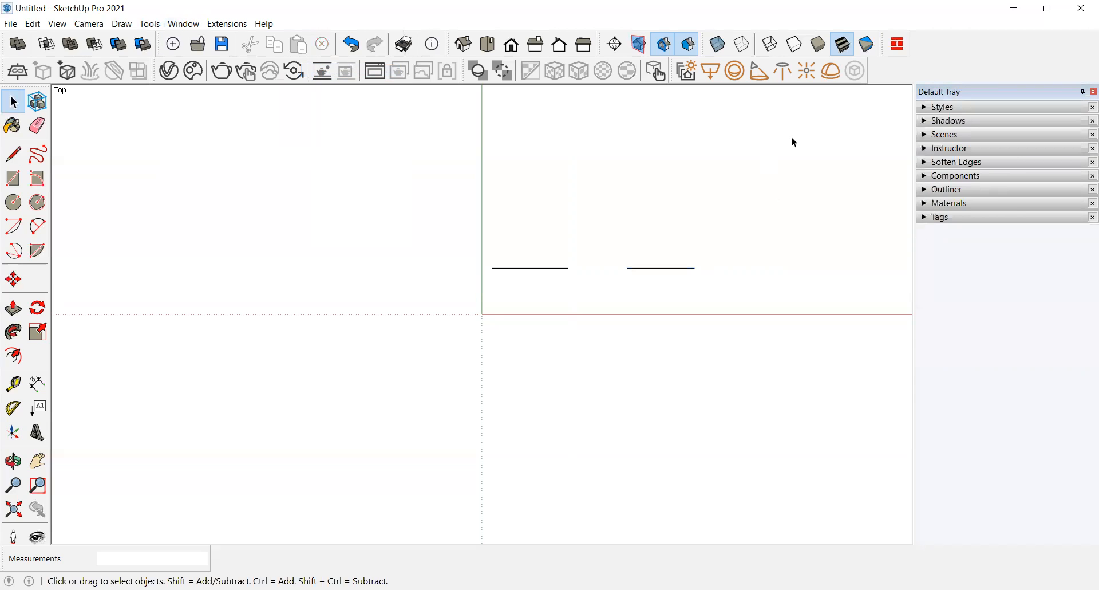
Step: Add Entity Info back to the default tray
click(189, 26)
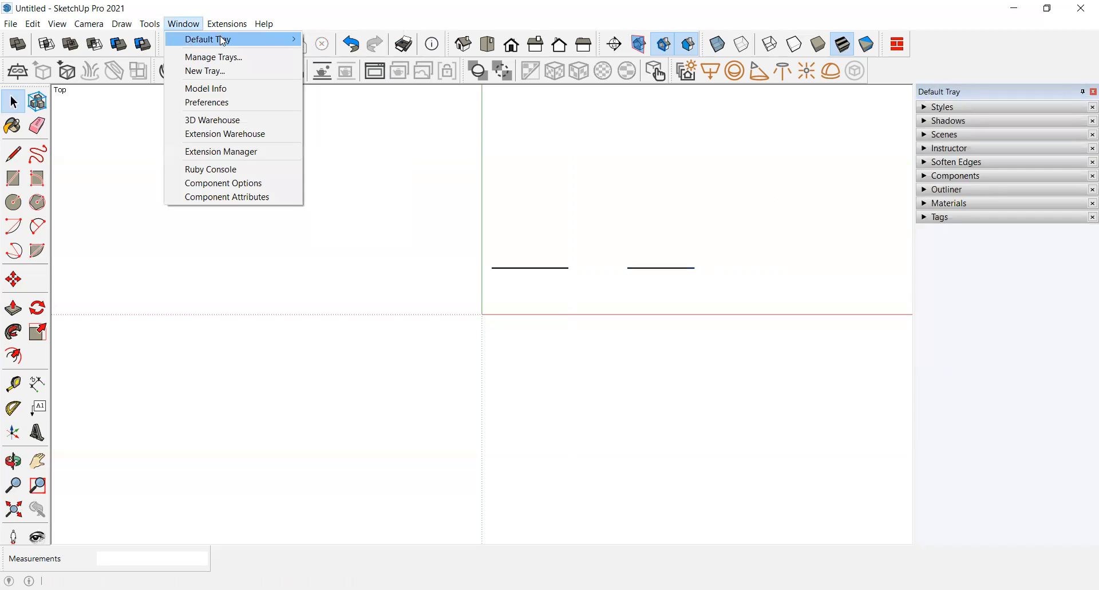
mouse_move(229, 39)
click(309, 71)
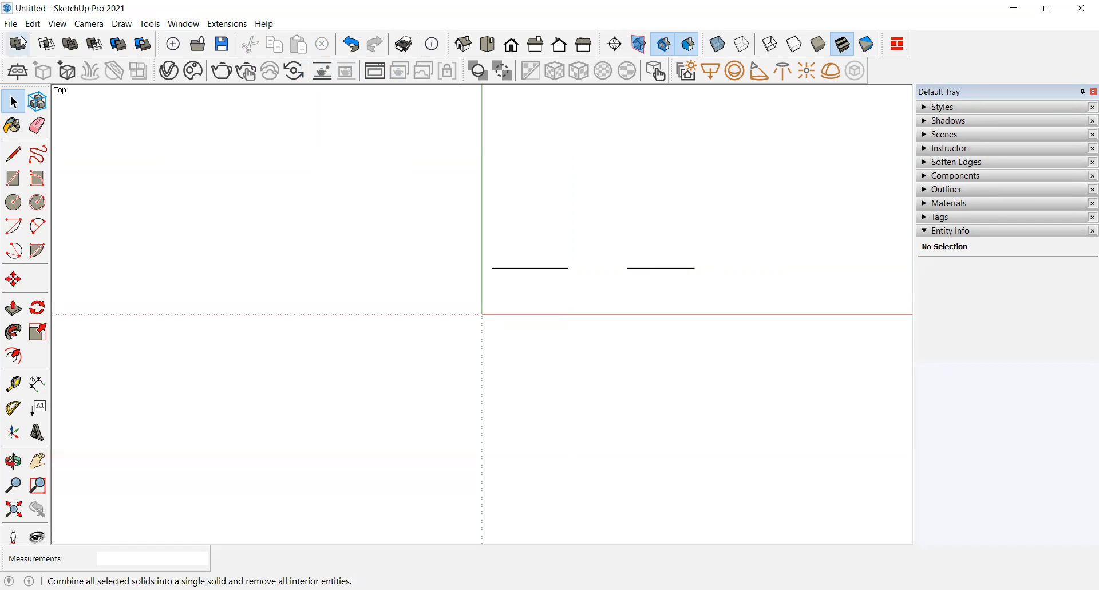
Step: Open Model Info on its Statistics page, move the dialog aside and scroll through the statistics list
click(169, 27)
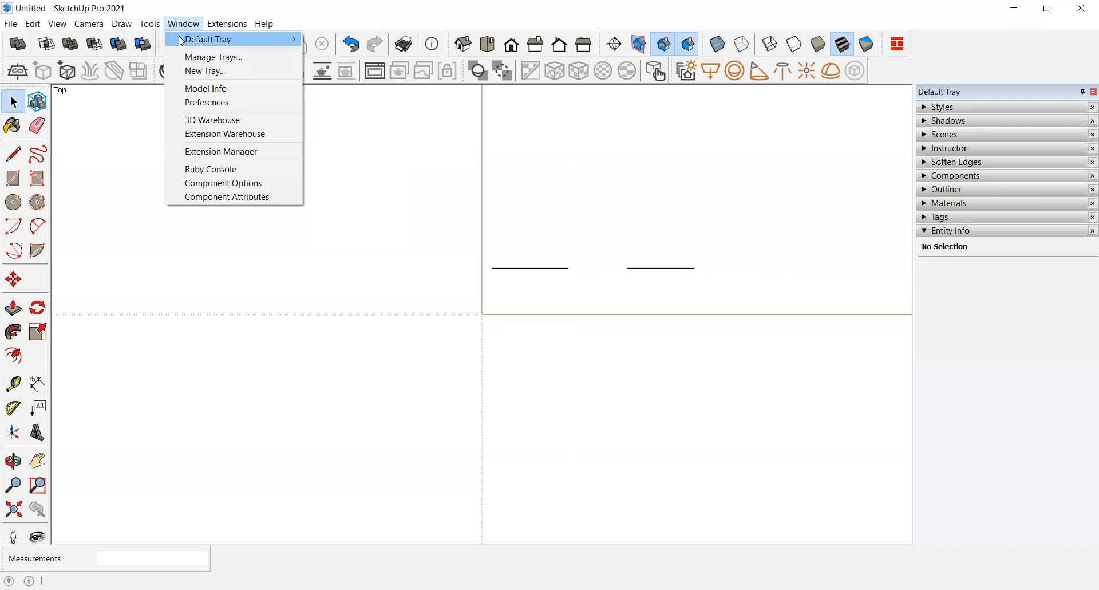
mouse_move(194, 41)
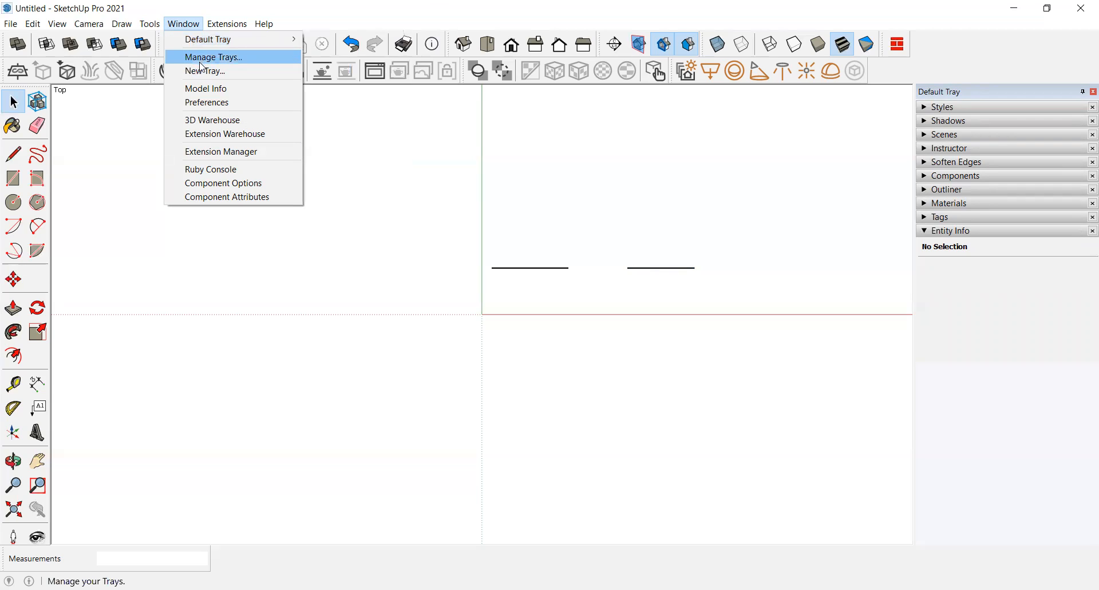
click(211, 91)
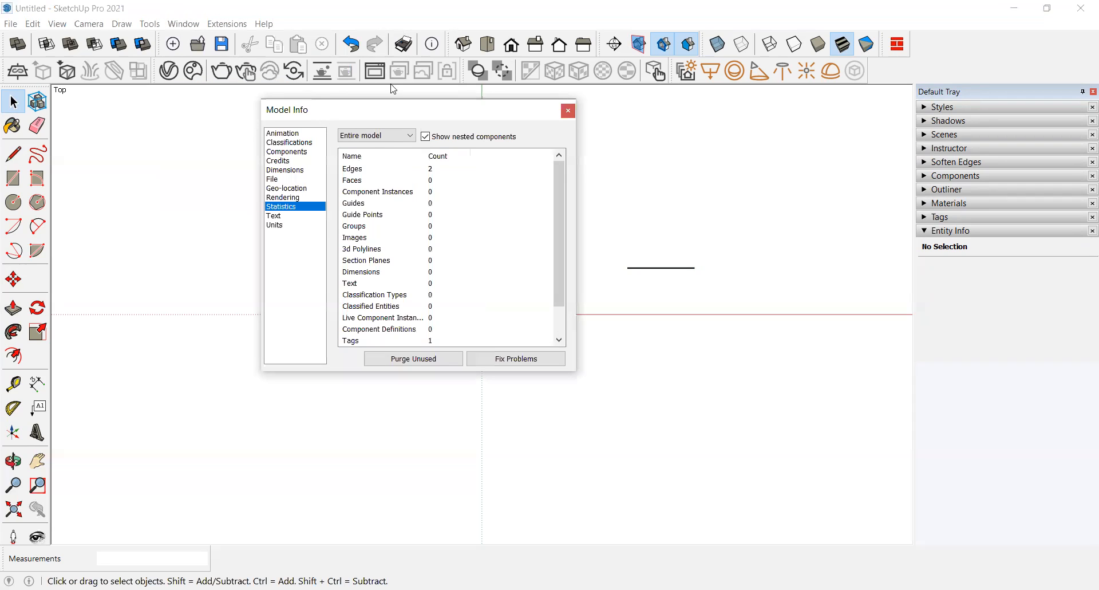
drag(337, 111, 393, 89)
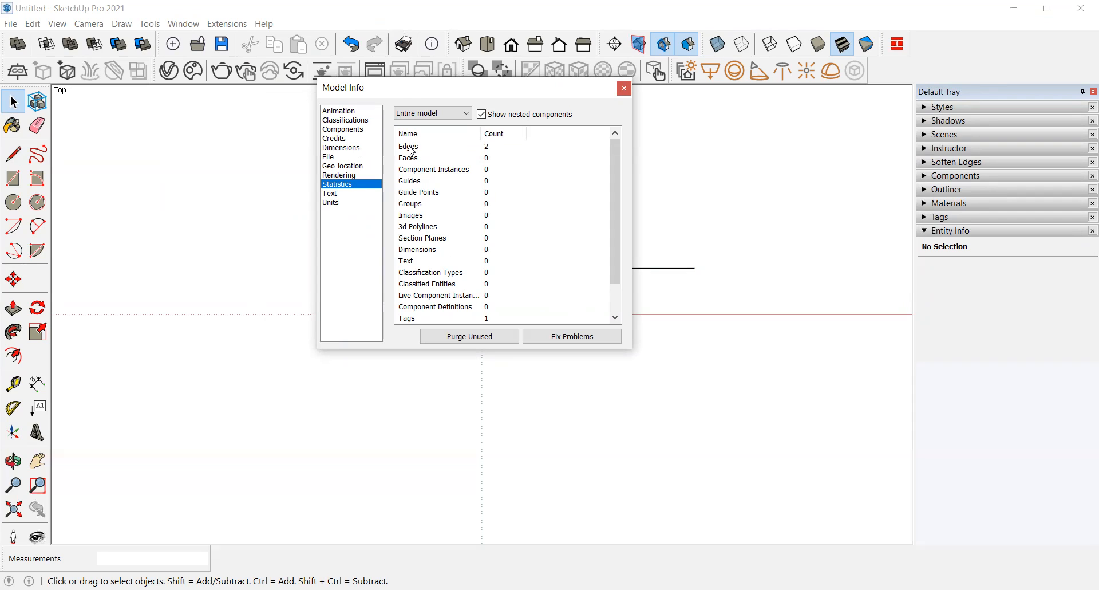
drag(423, 93, 256, 54)
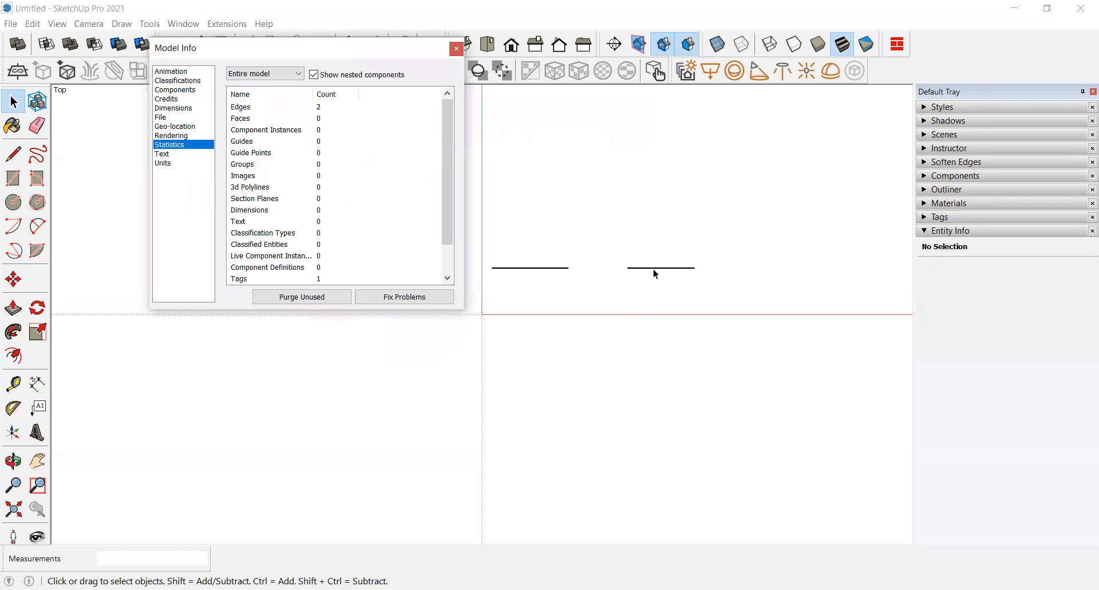
drag(446, 205, 451, 261)
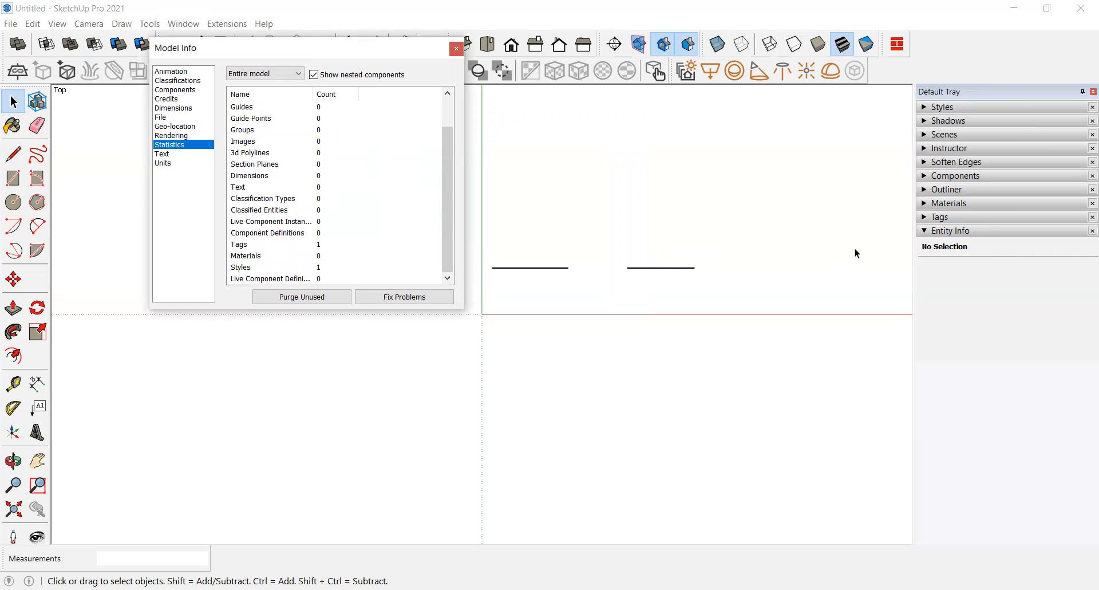
Step: Expand and collapse the Tags panel in the tray
click(929, 218)
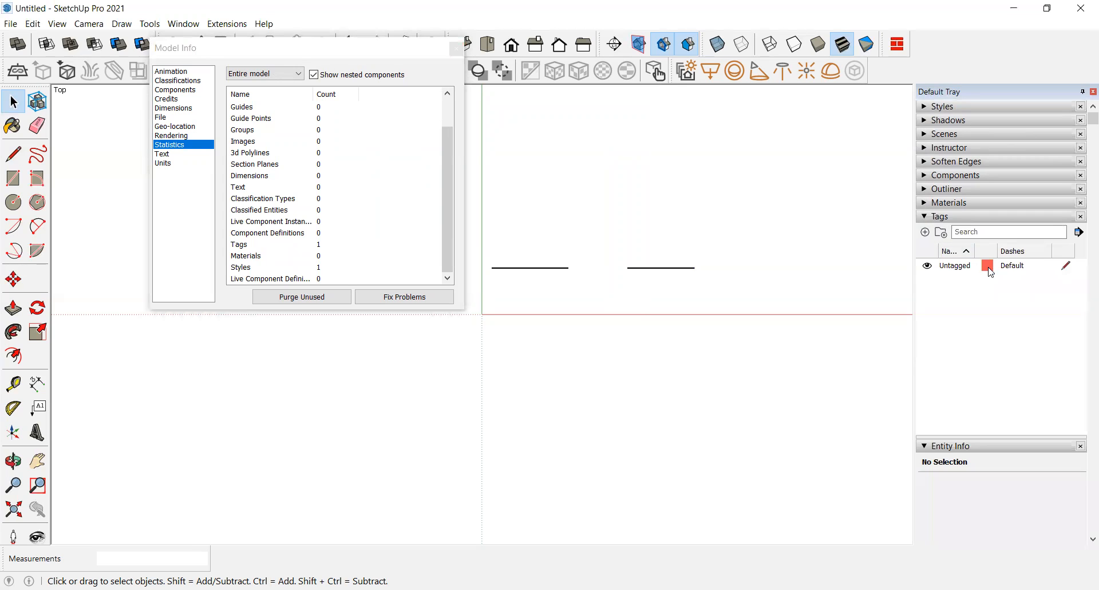
click(930, 217)
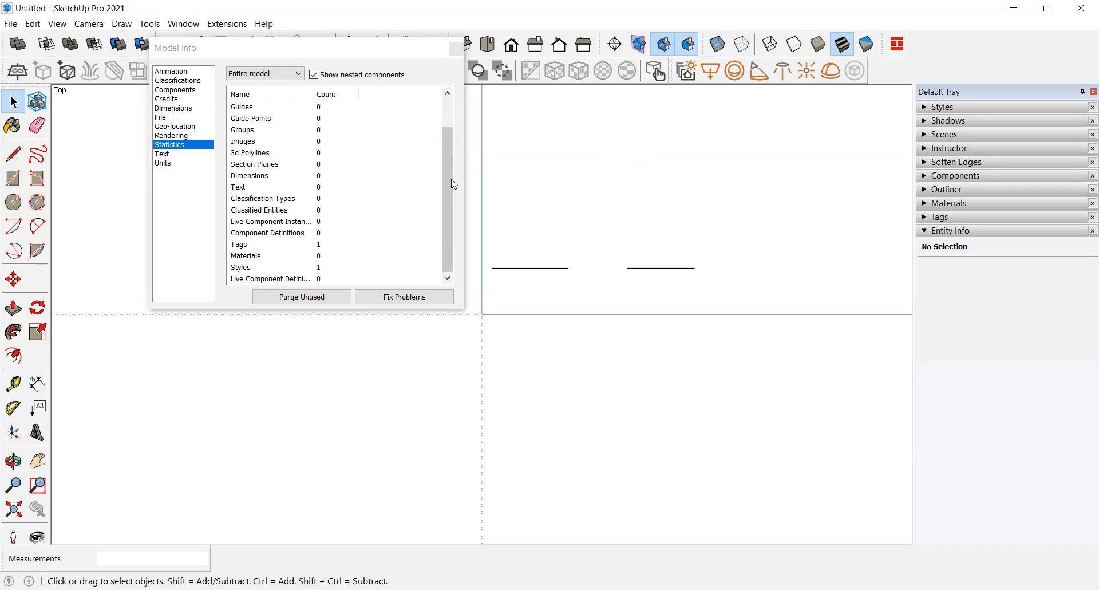
Step: Move the Model Info dialog aside, expand the Tags panel and purge unused items
drag(447, 181, 461, 226)
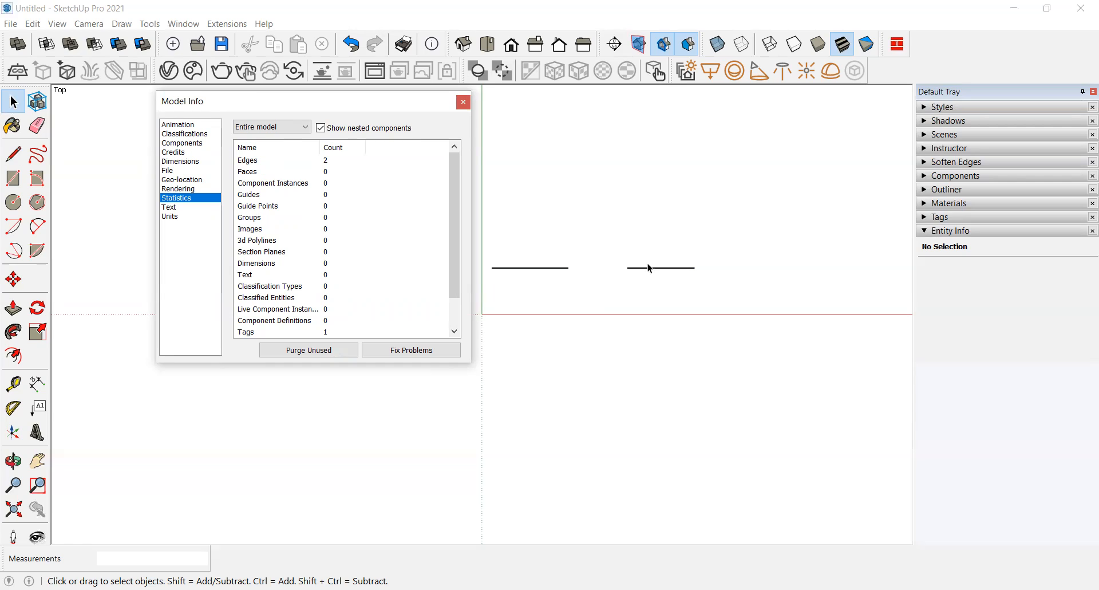
click(942, 217)
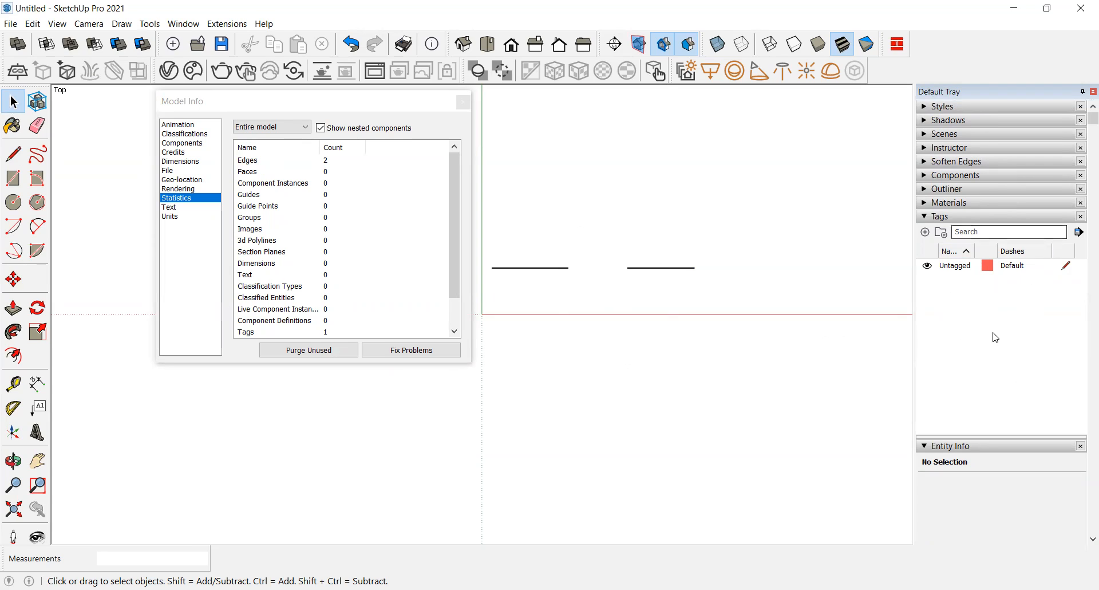
click(338, 357)
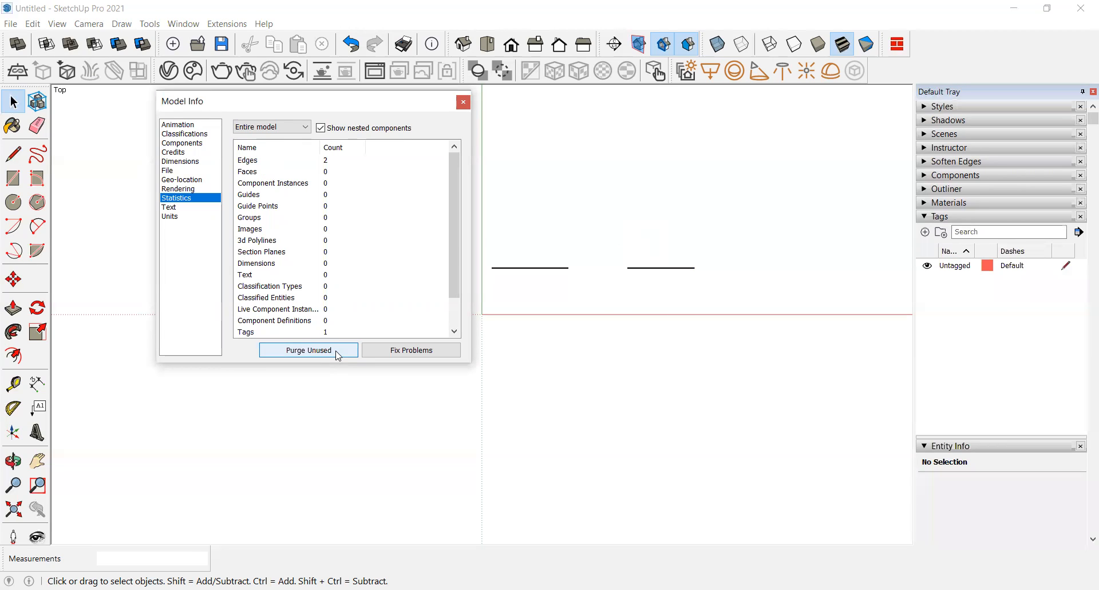
Step: Add two new tags in the Tags panel
double_click(926, 232)
click(970, 327)
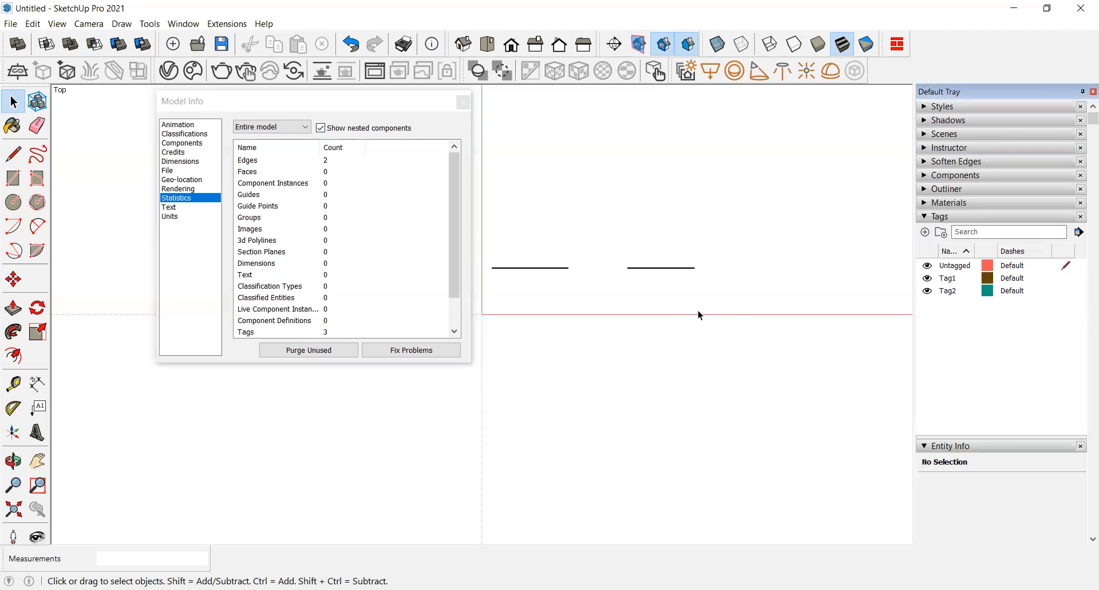
Step: Assign the right-hand line to Tag1 in Entity Info and deselect it
click(661, 268)
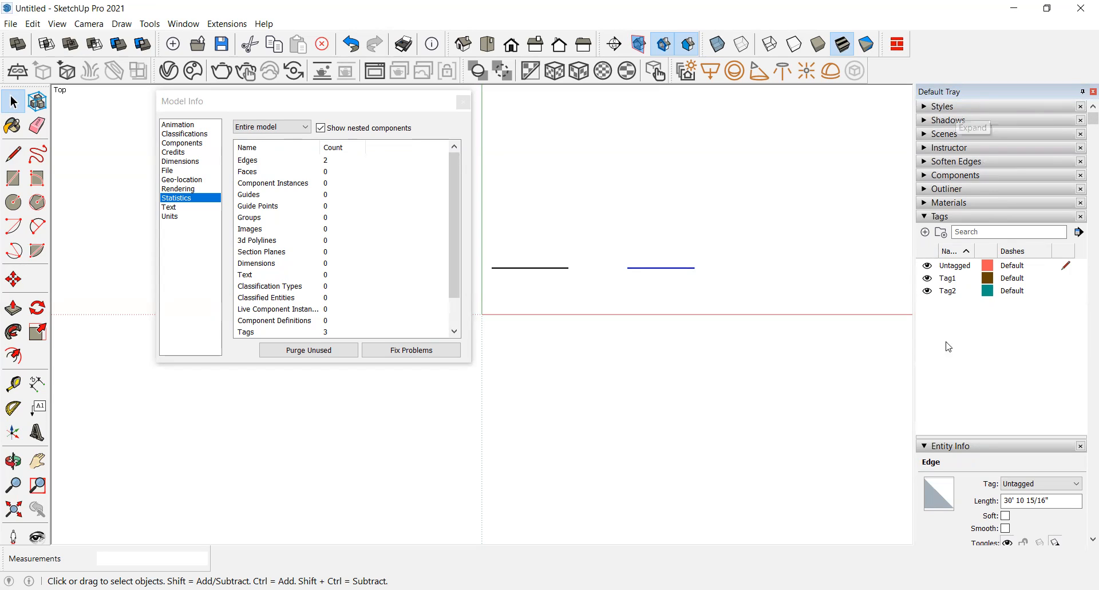
click(1046, 486)
click(1047, 505)
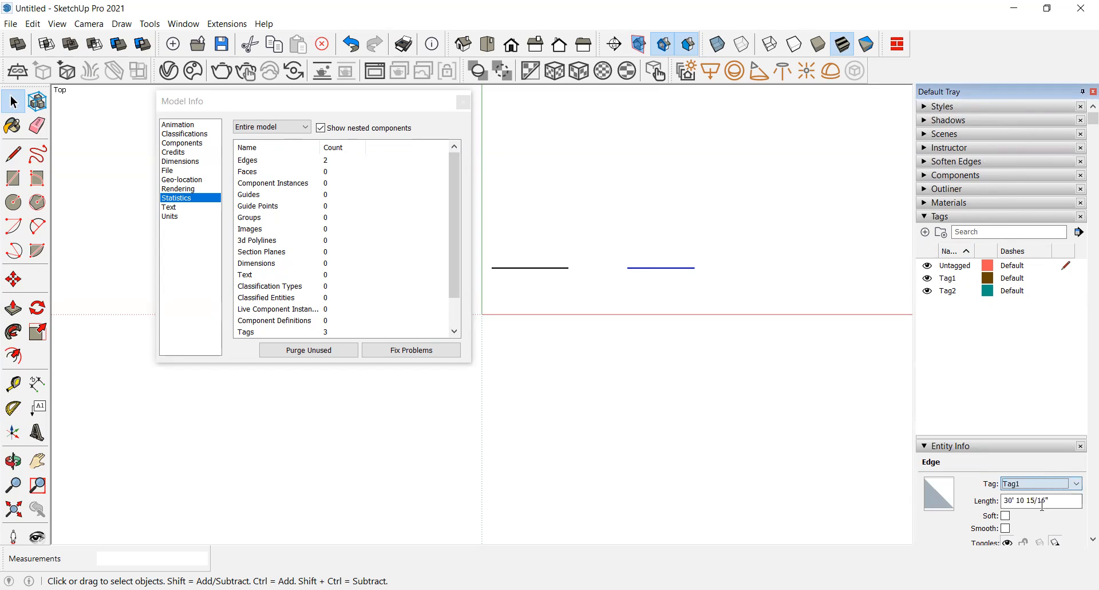
click(698, 284)
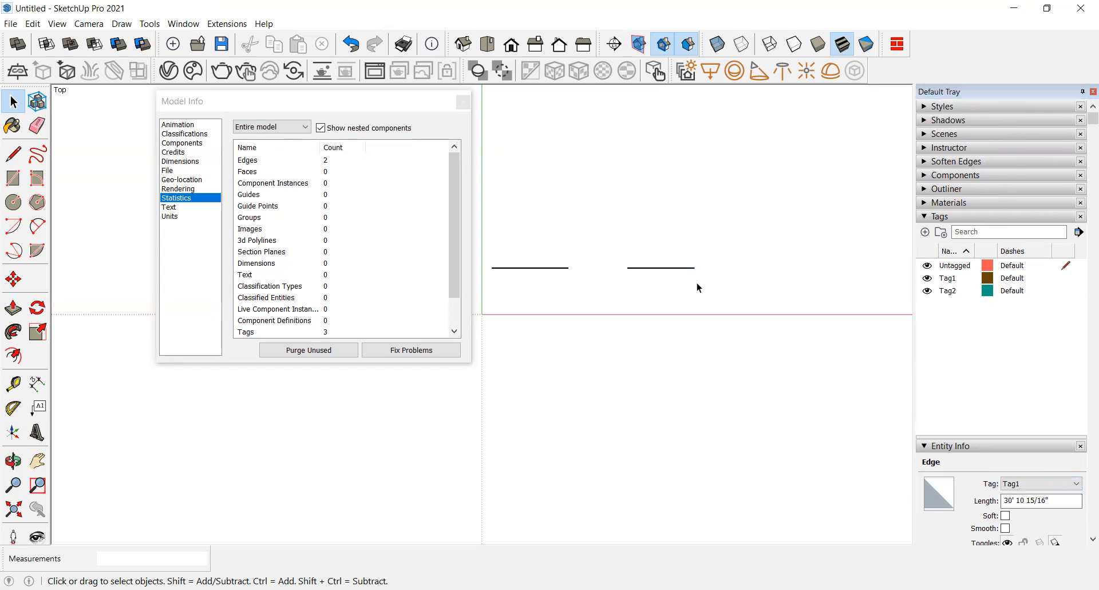
Step: Select each line in turn to inspect its tag in Entity Info
click(668, 267)
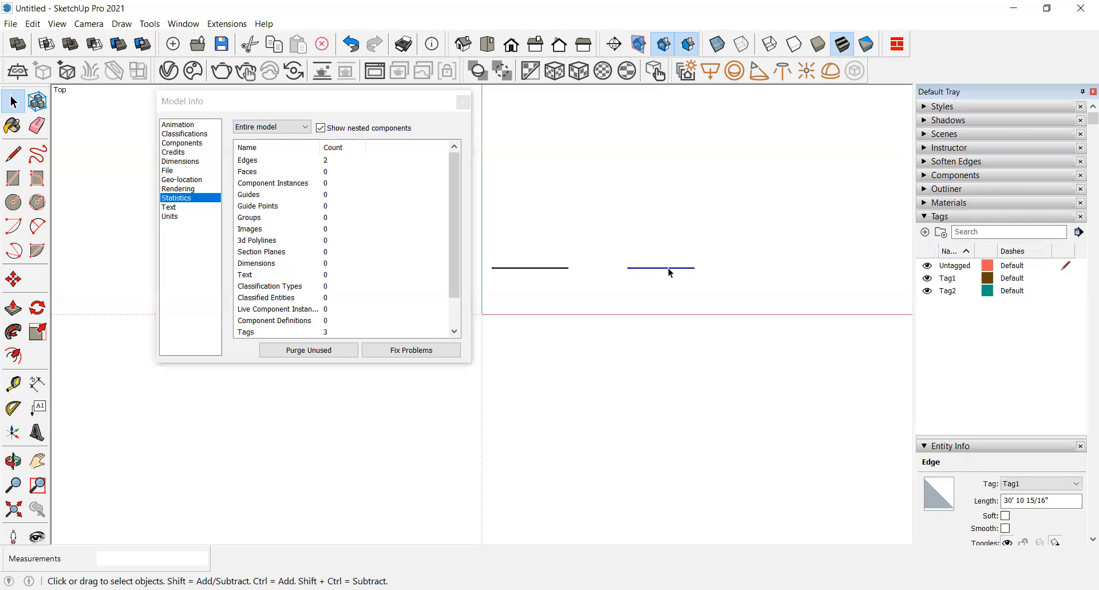
click(555, 269)
click(554, 269)
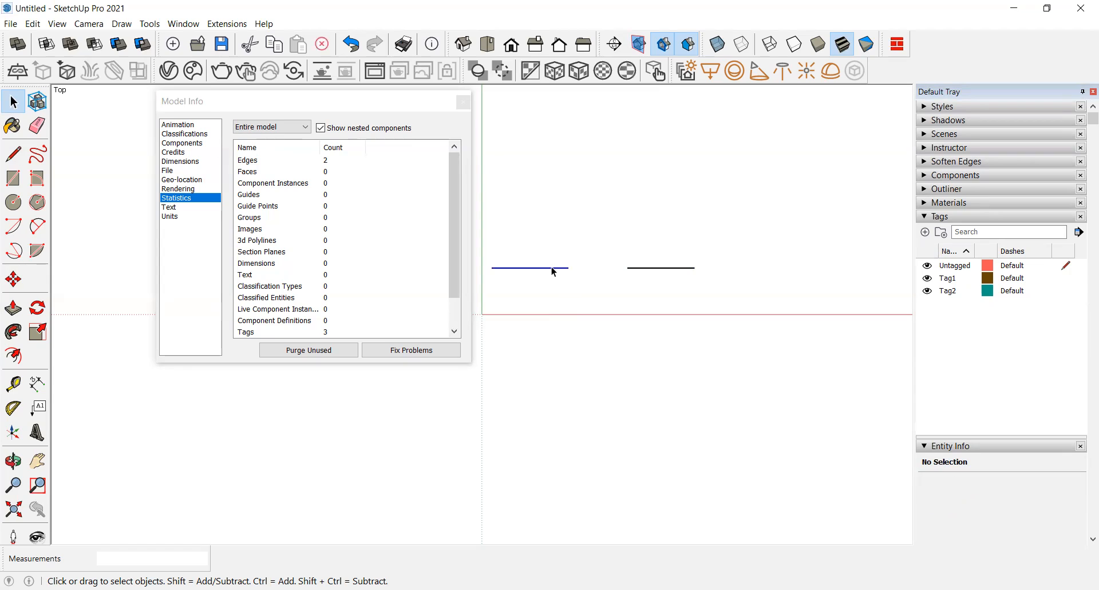
click(632, 291)
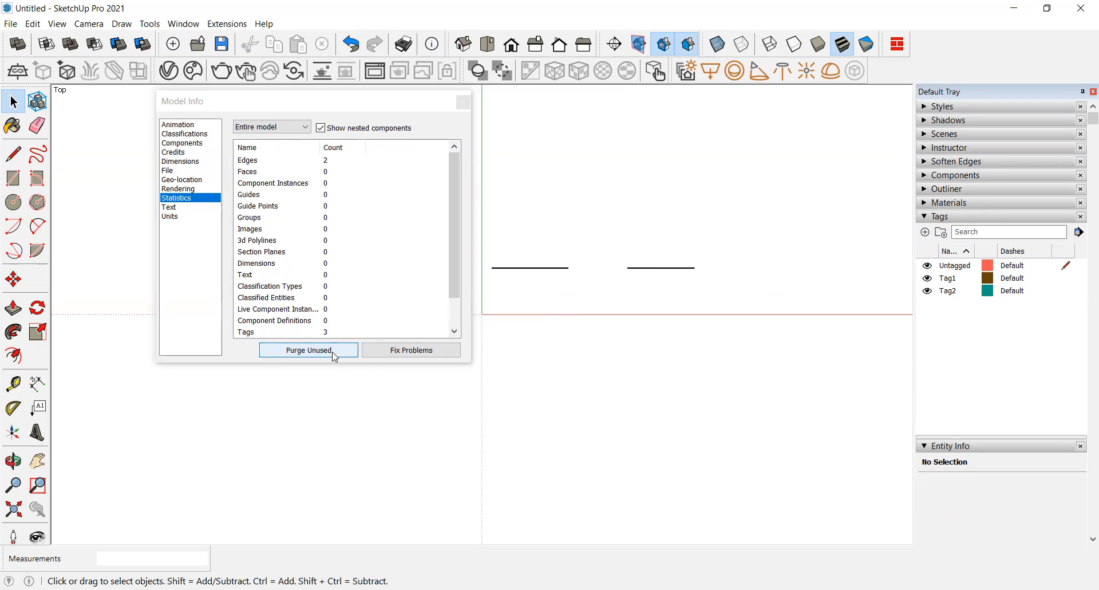
Step: Purge unused items from the model to remove the unused tag
click(309, 350)
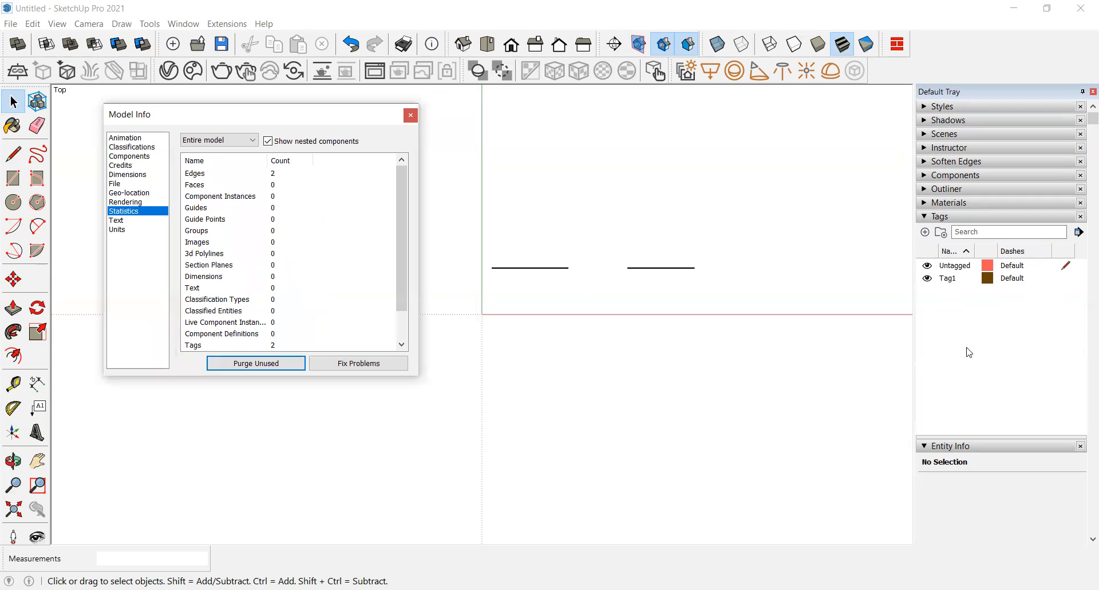
click(245, 366)
drag(233, 116, 268, 111)
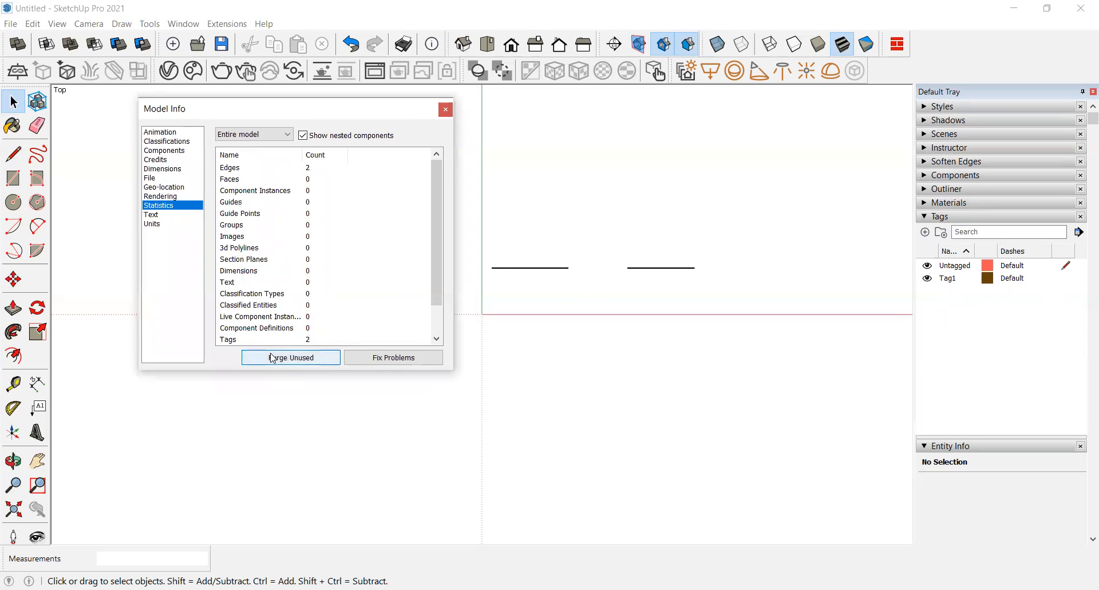
click(274, 359)
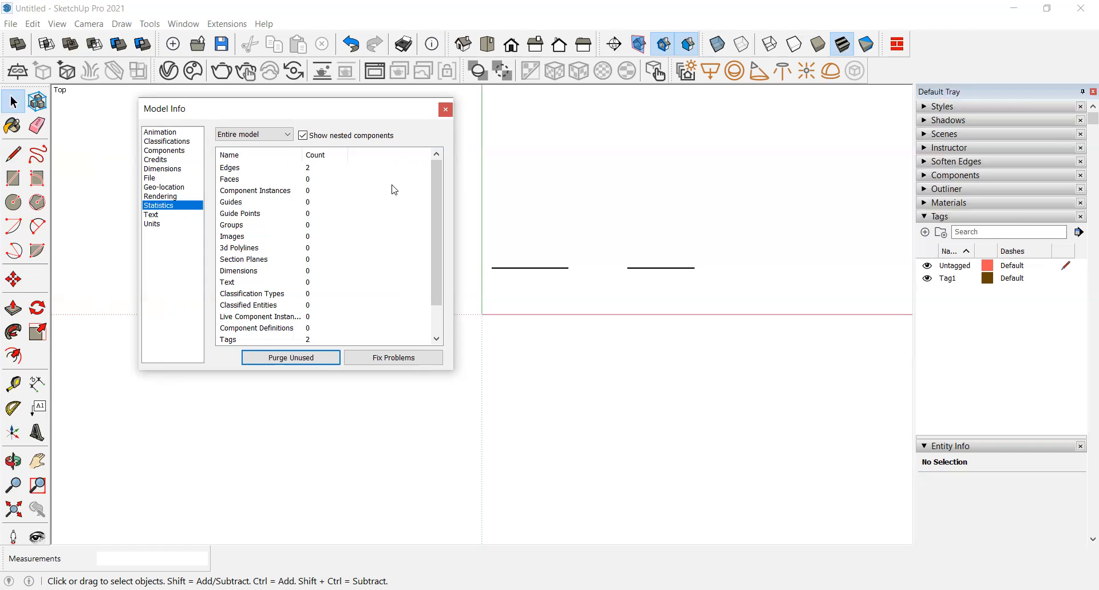
click(301, 355)
drag(262, 112, 174, 106)
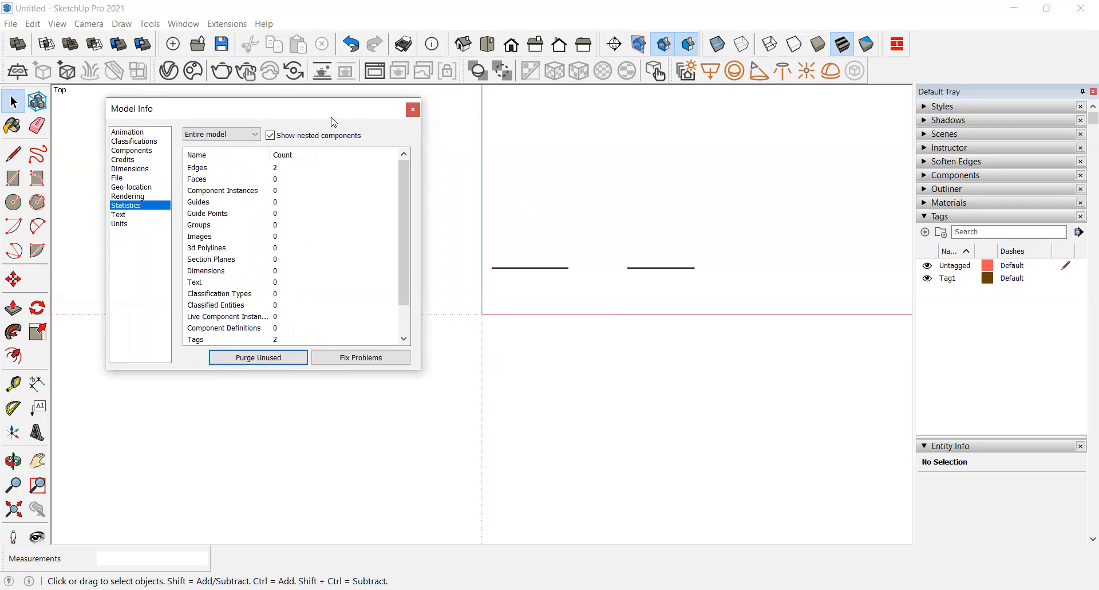
drag(334, 122, 306, 128)
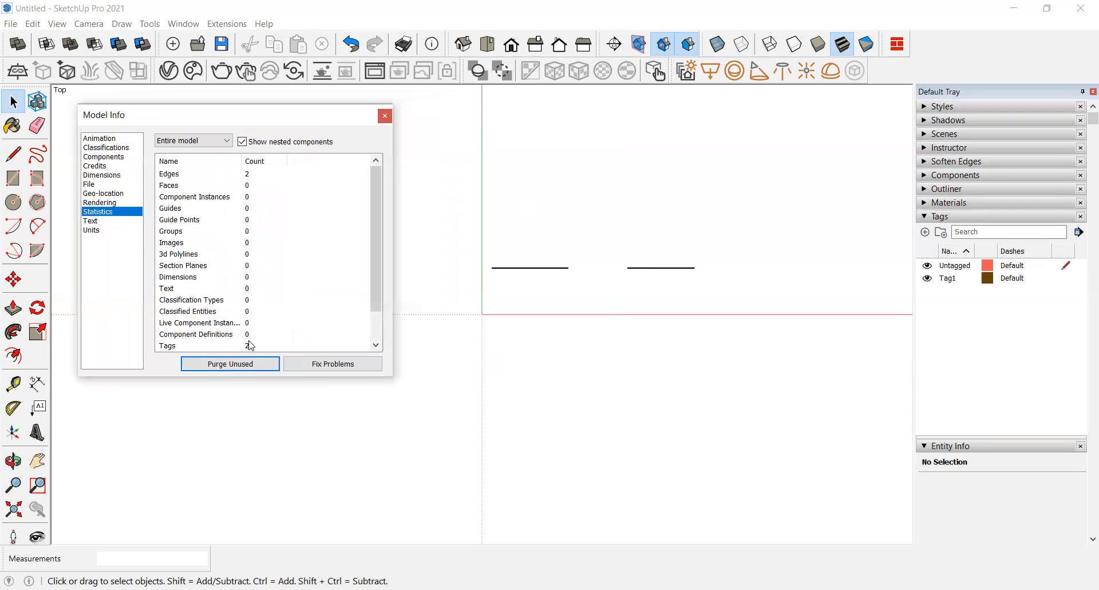
click(248, 371)
click(248, 371)
click(248, 371)
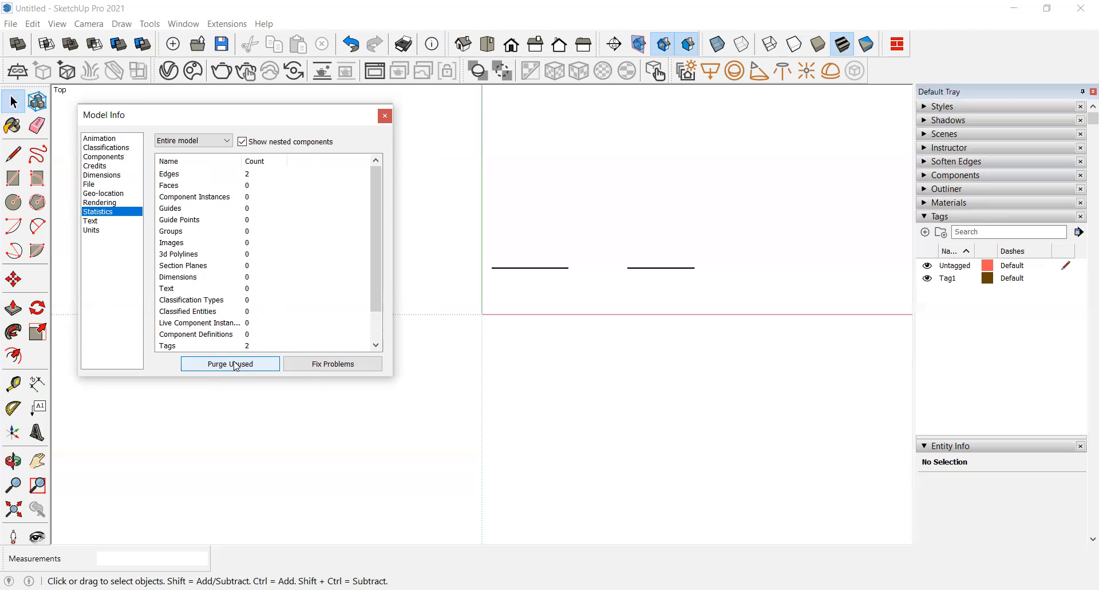
click(221, 361)
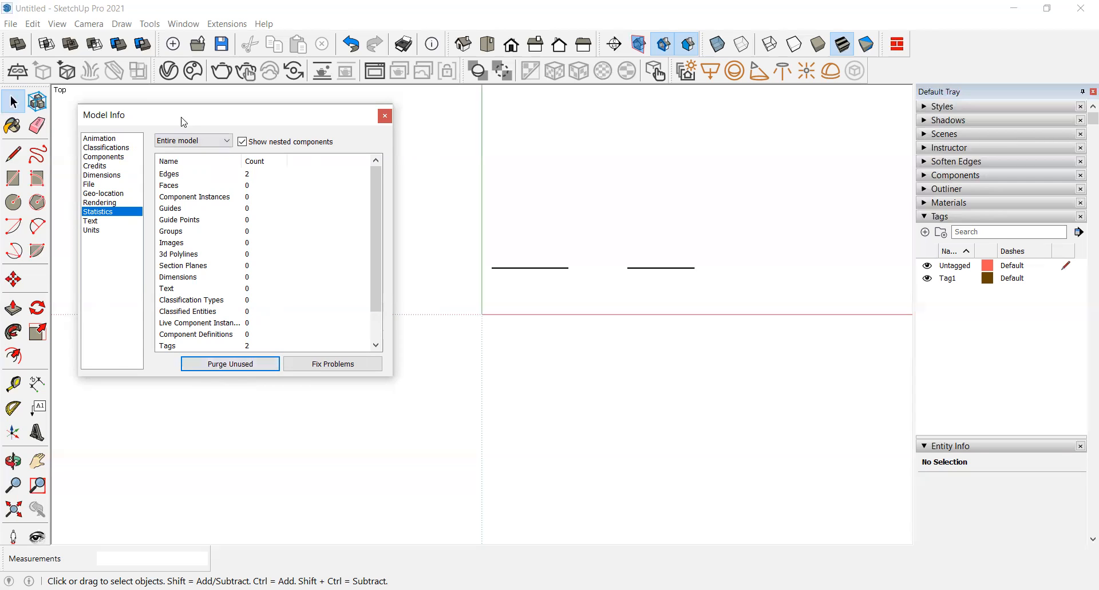
drag(179, 119, 175, 116)
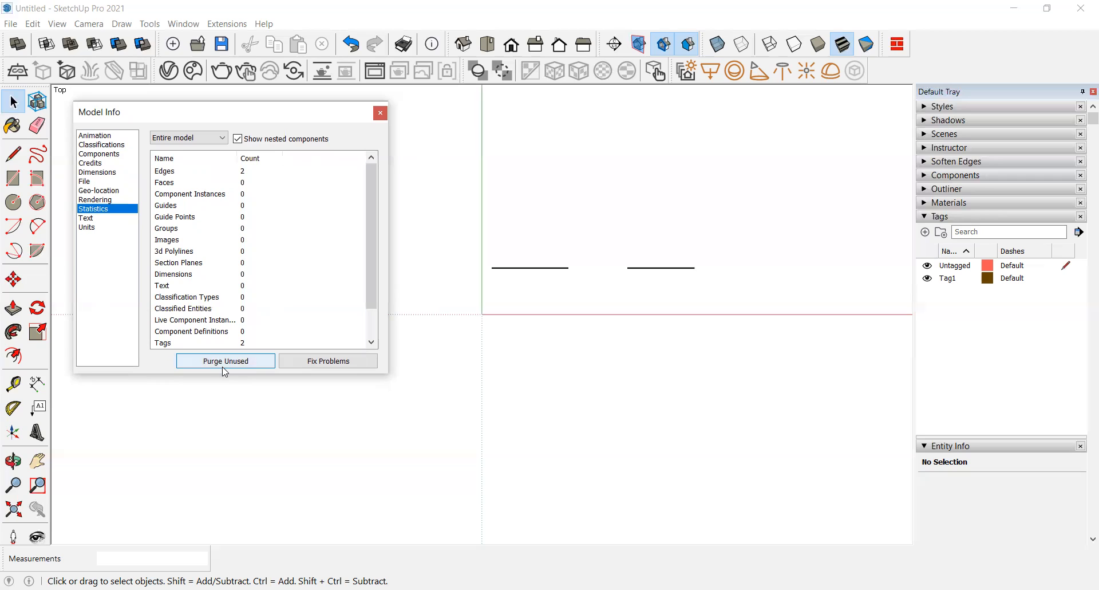
Step: Run Fix Problems to validity-check the model and close the results dialog
click(355, 365)
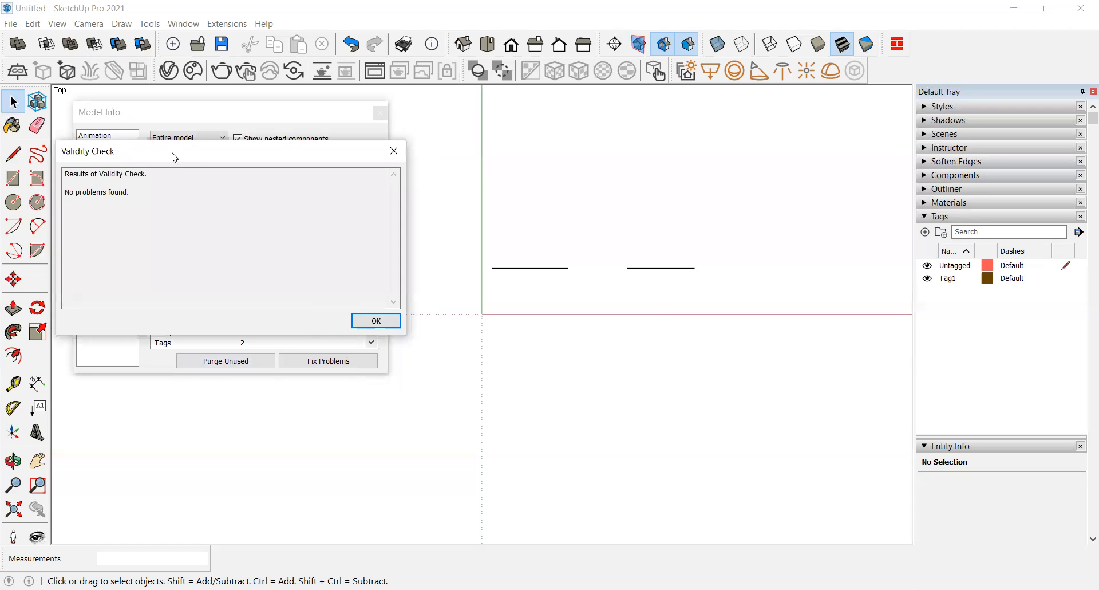
drag(378, 147, 583, 138)
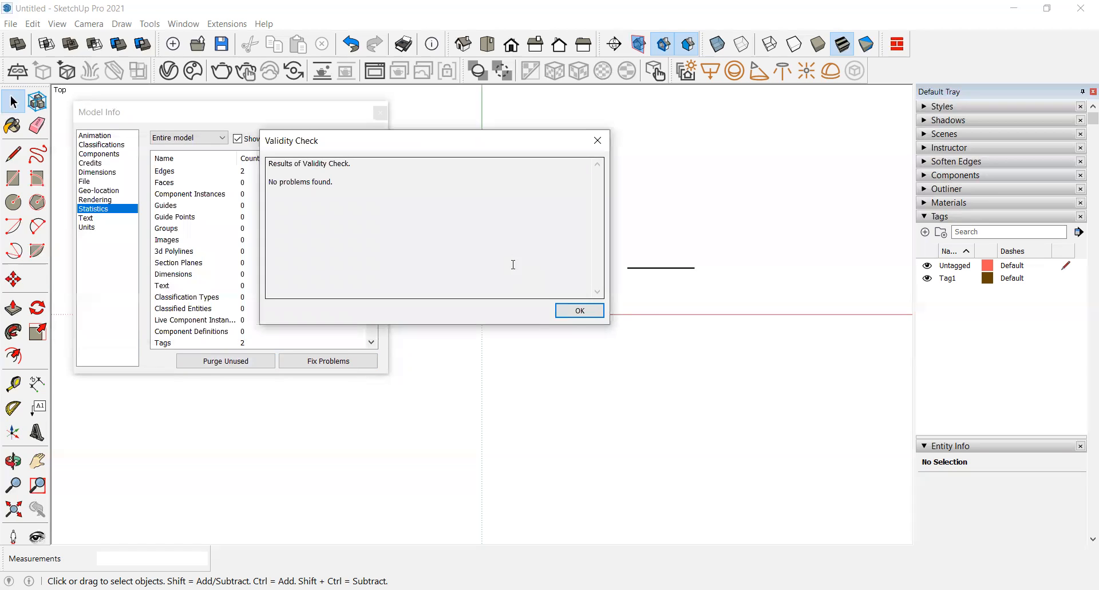
click(567, 314)
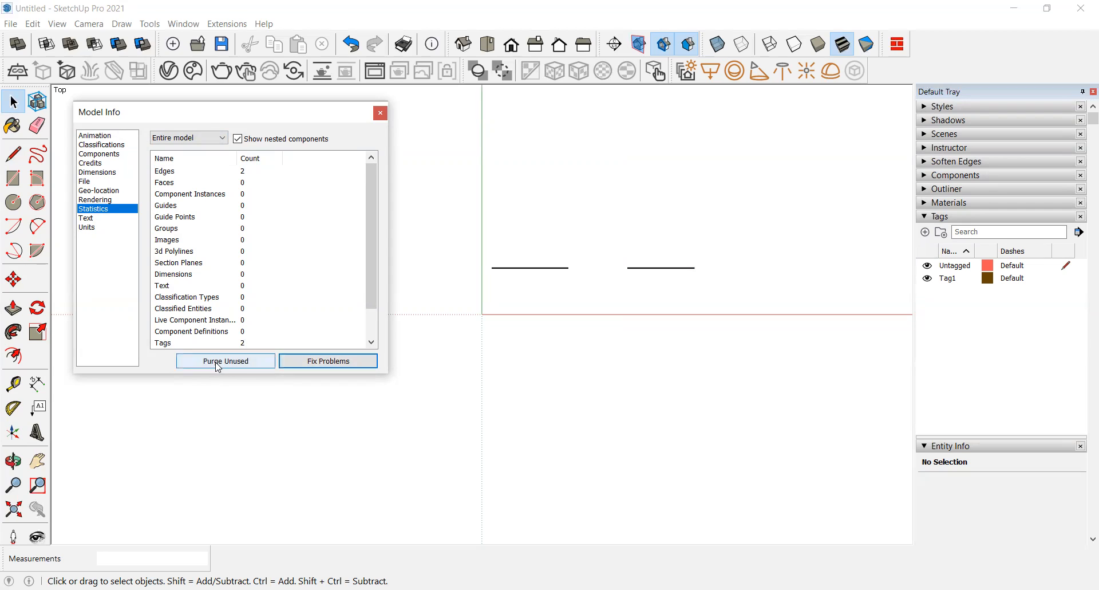
Step: Close the Model Info dialog and reopen it from the menu
click(382, 114)
click(184, 24)
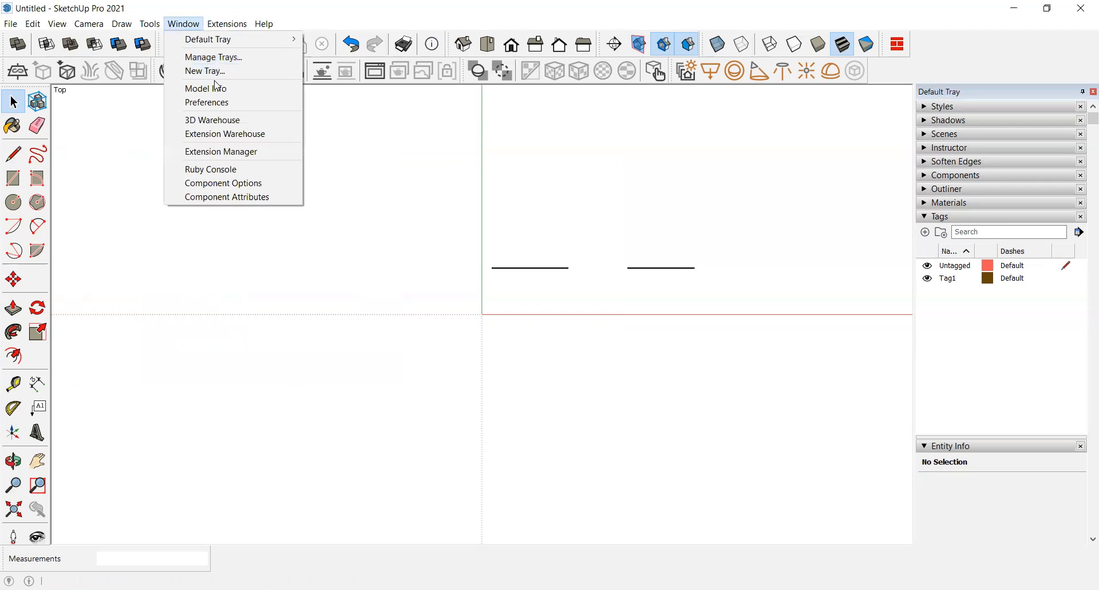
click(195, 88)
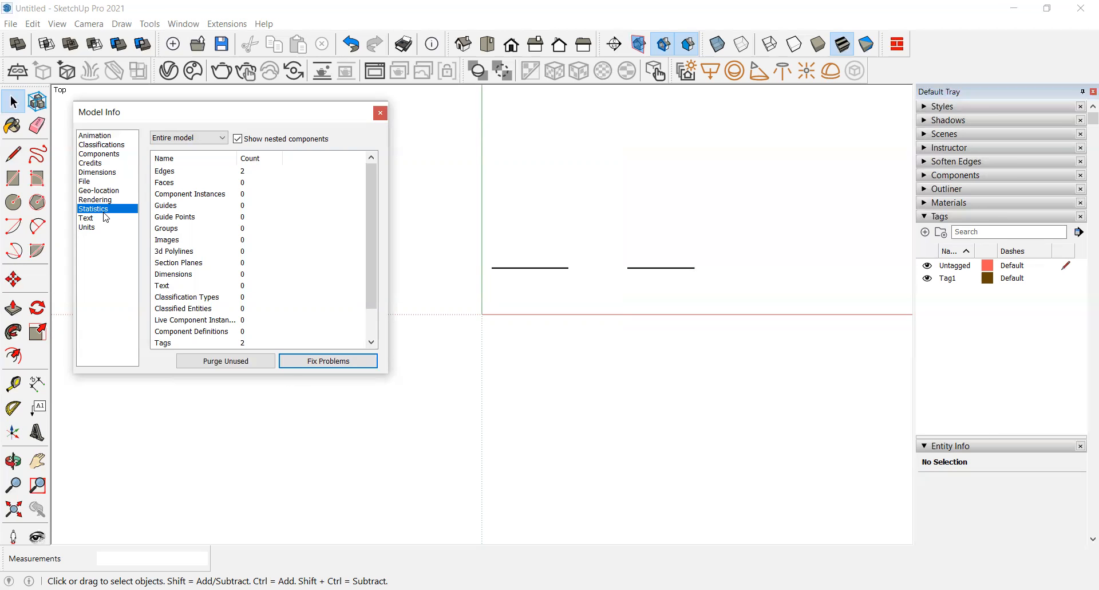
Step: Open the Animation page and examine its scene transition and scene delay settings
click(98, 139)
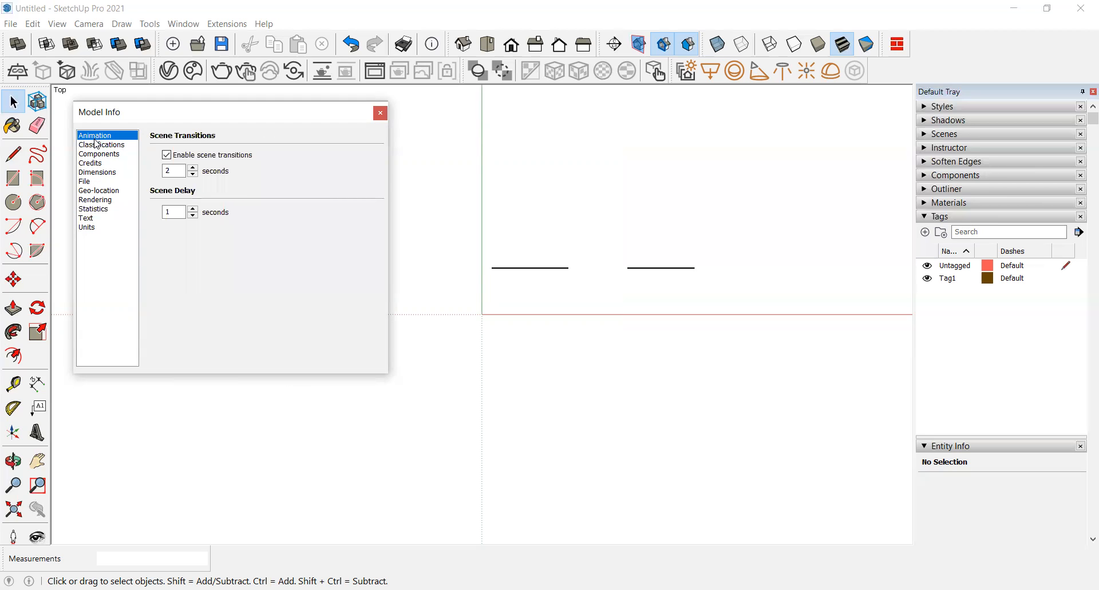
drag(189, 115, 418, 123)
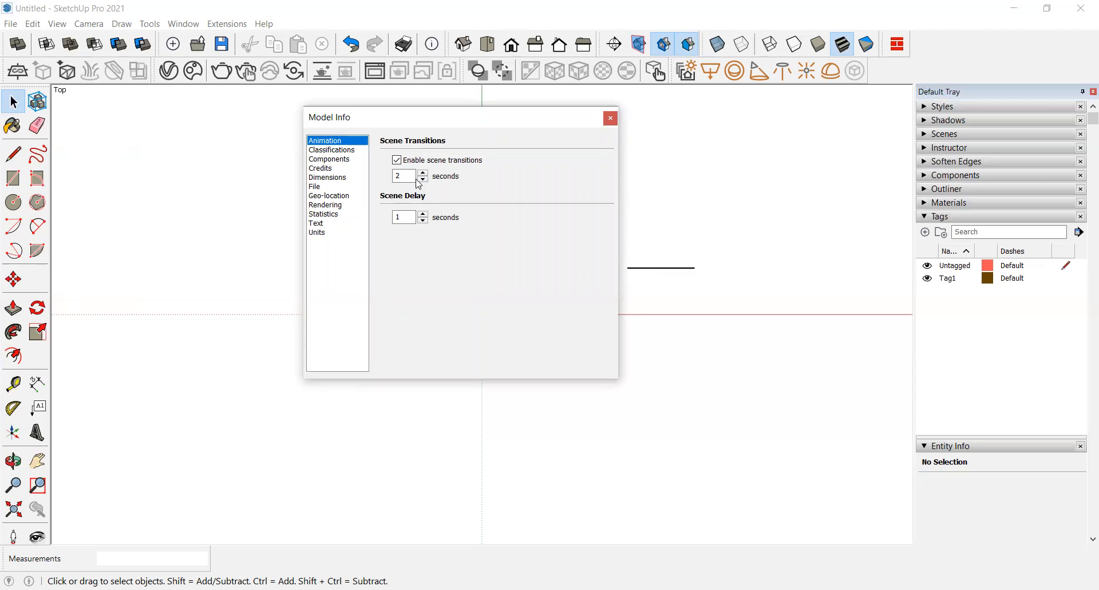
double_click(403, 216)
double_click(393, 217)
click(398, 216)
double_click(400, 175)
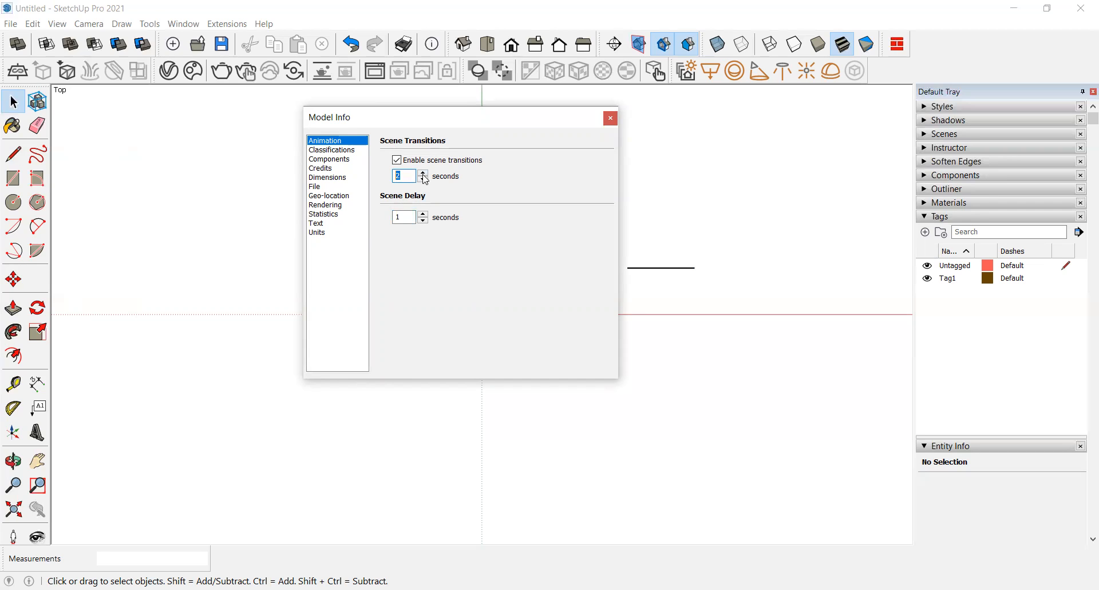
Step: Browse the Classifications and Components pages of Model Info
click(336, 151)
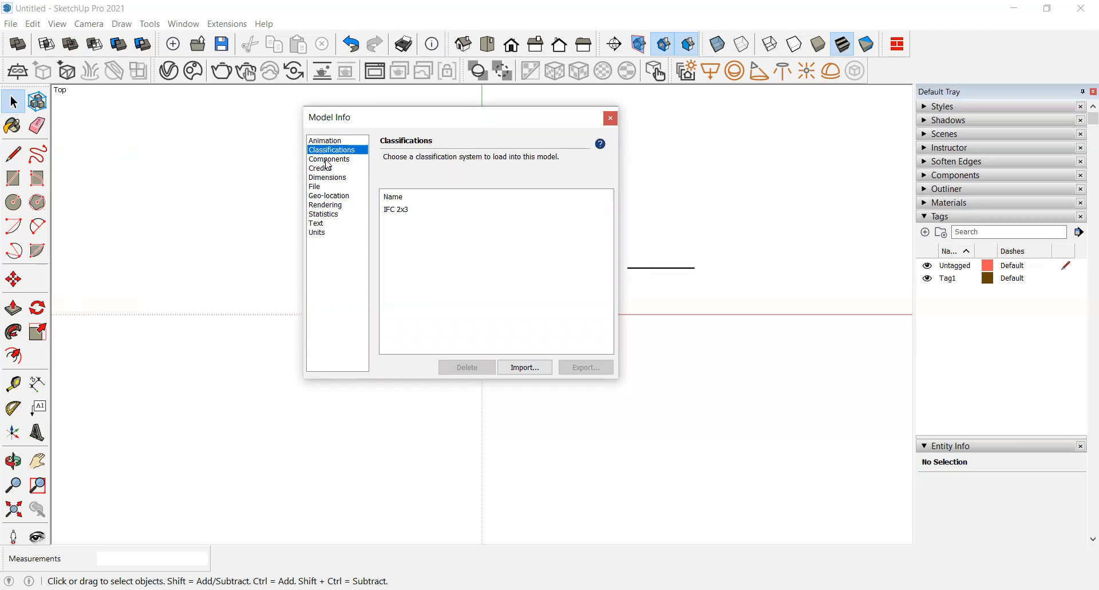
click(328, 160)
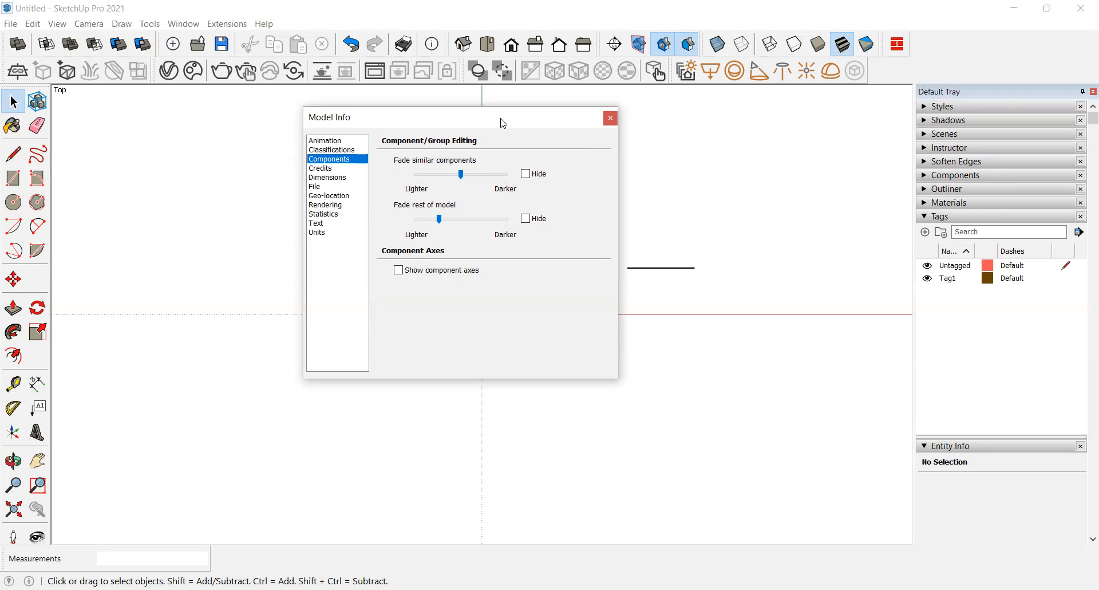
drag(503, 123, 358, 127)
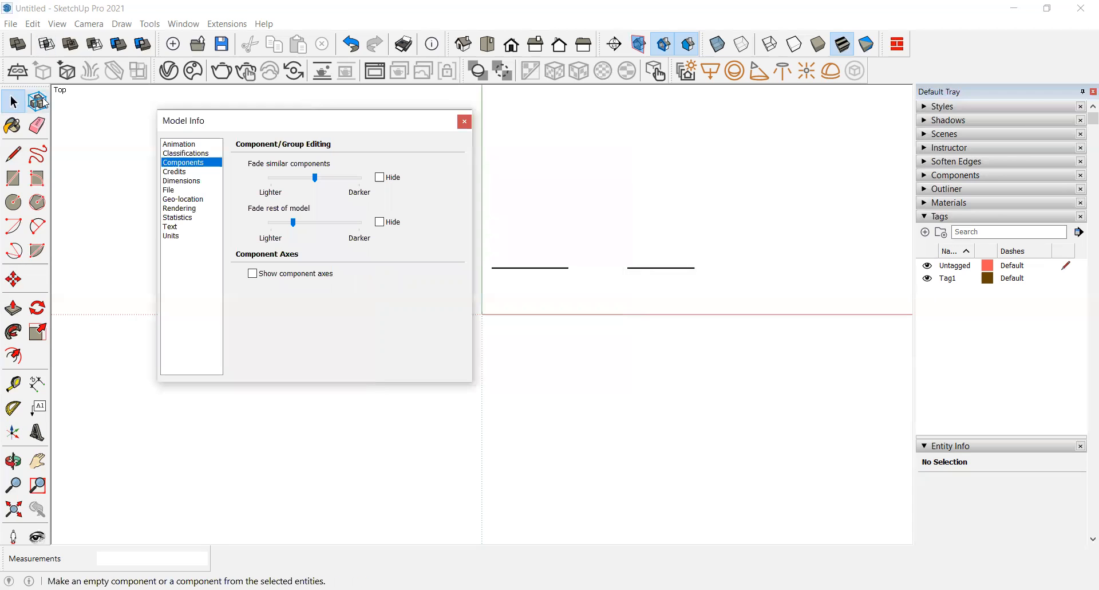
Step: Draw three rectangles above the two lines with the Rectangle tool
click(13, 178)
click(590, 208)
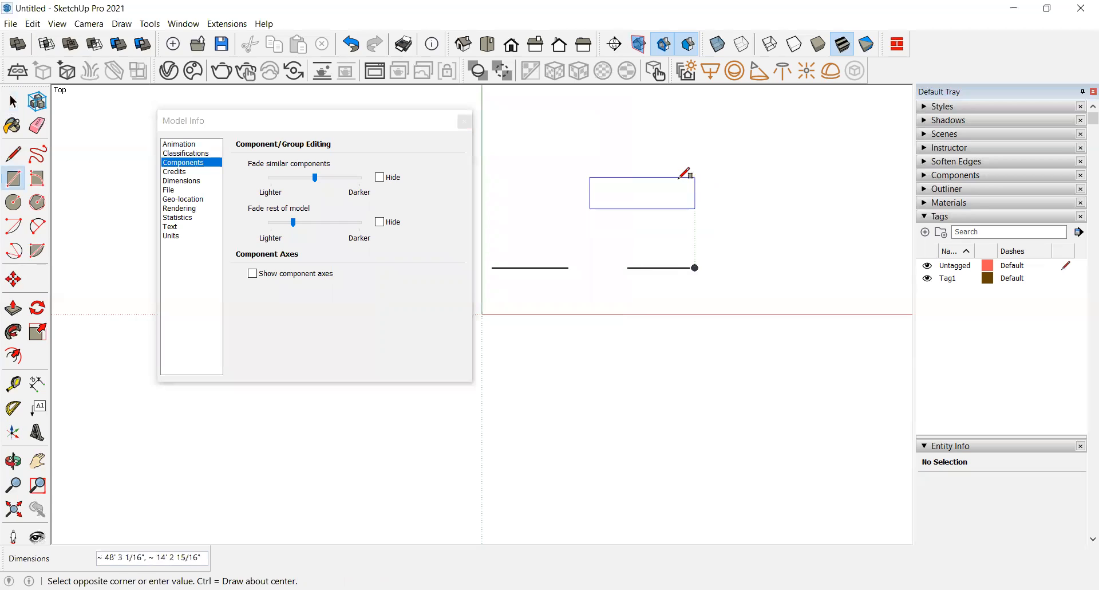
click(655, 124)
click(724, 203)
click(786, 250)
click(734, 132)
click(820, 172)
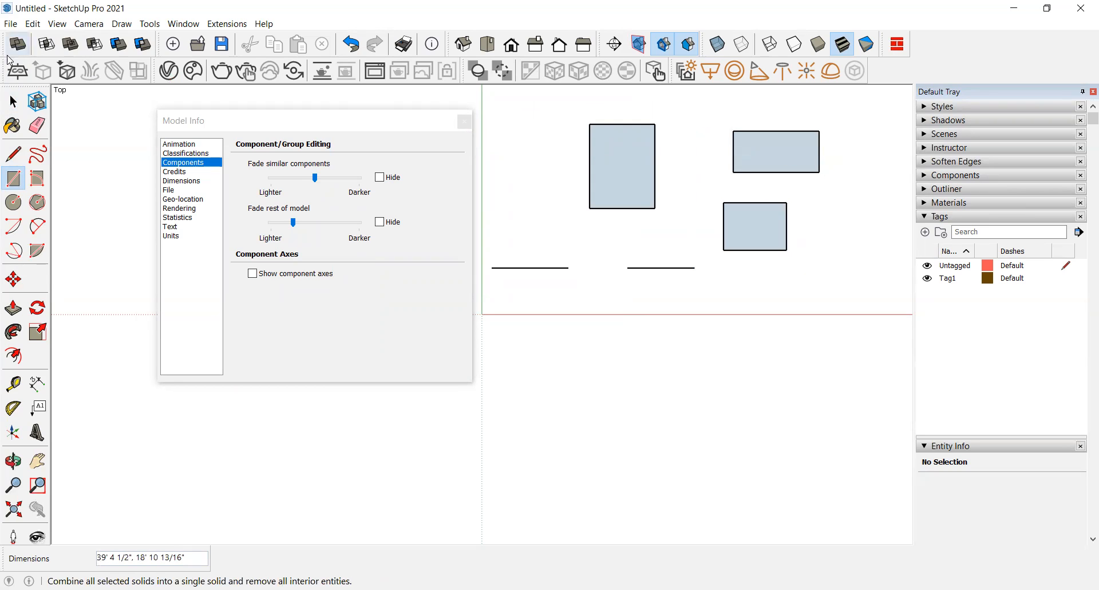
Step: Push/pull each of the three rectangles upward into boxes
click(463, 44)
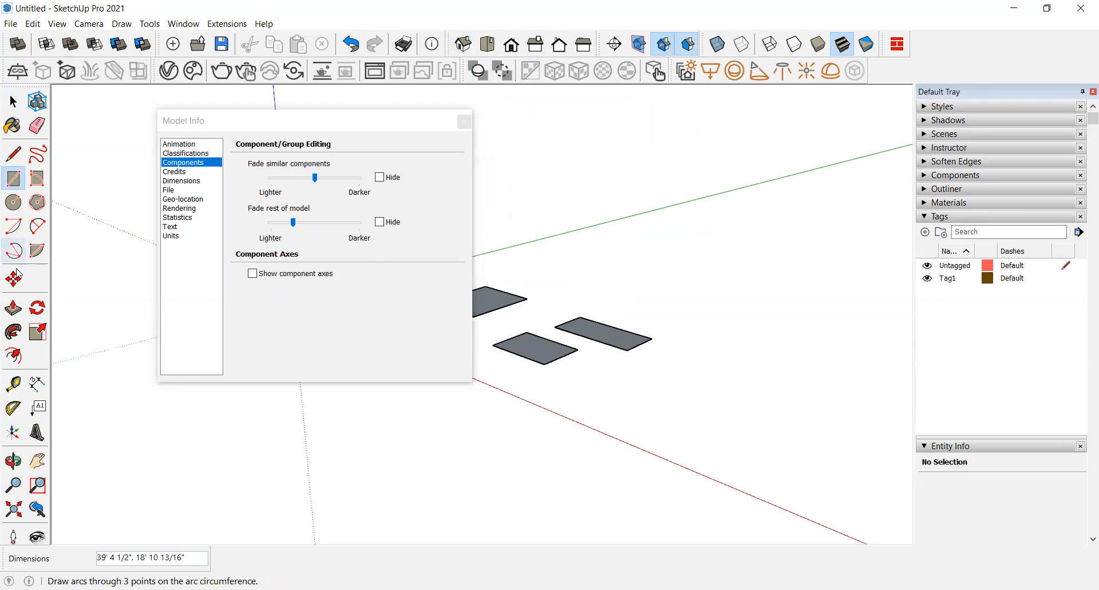
click(8, 315)
click(491, 300)
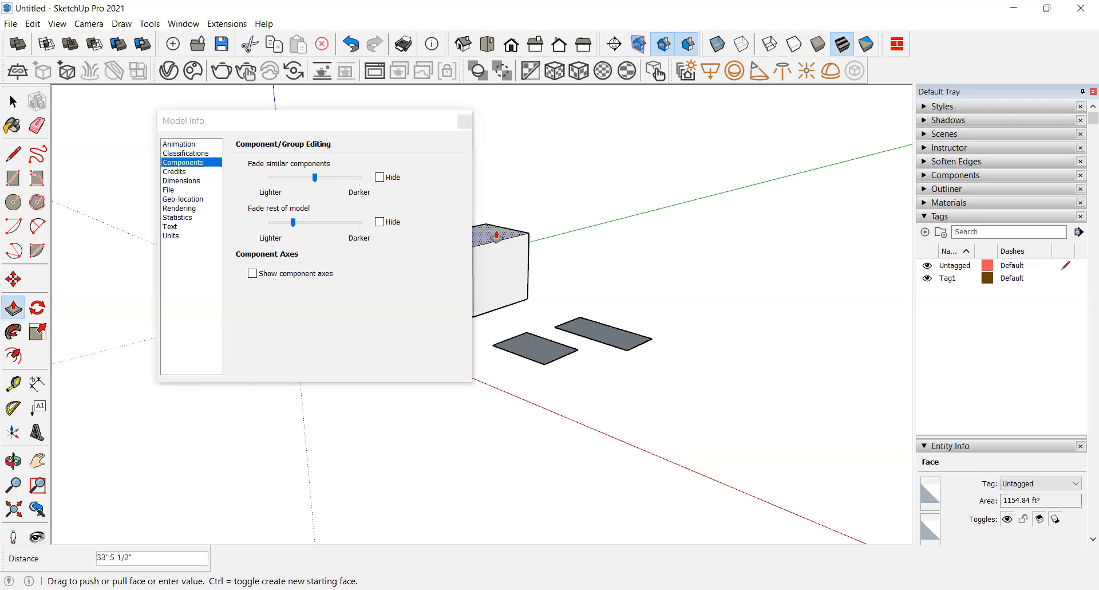
click(496, 237)
click(588, 335)
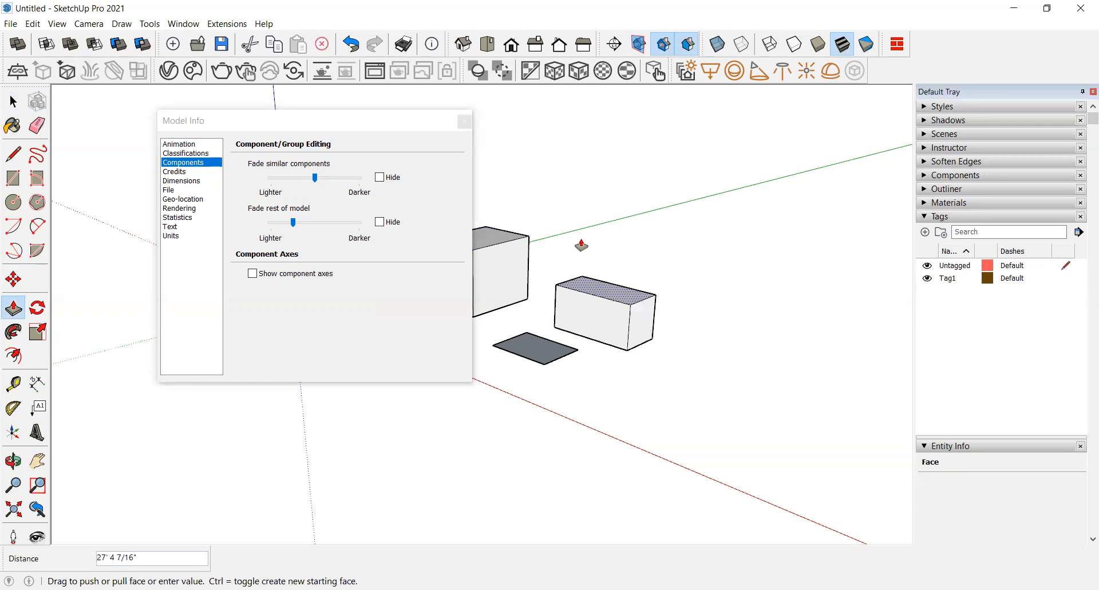
click(581, 240)
click(551, 362)
click(536, 294)
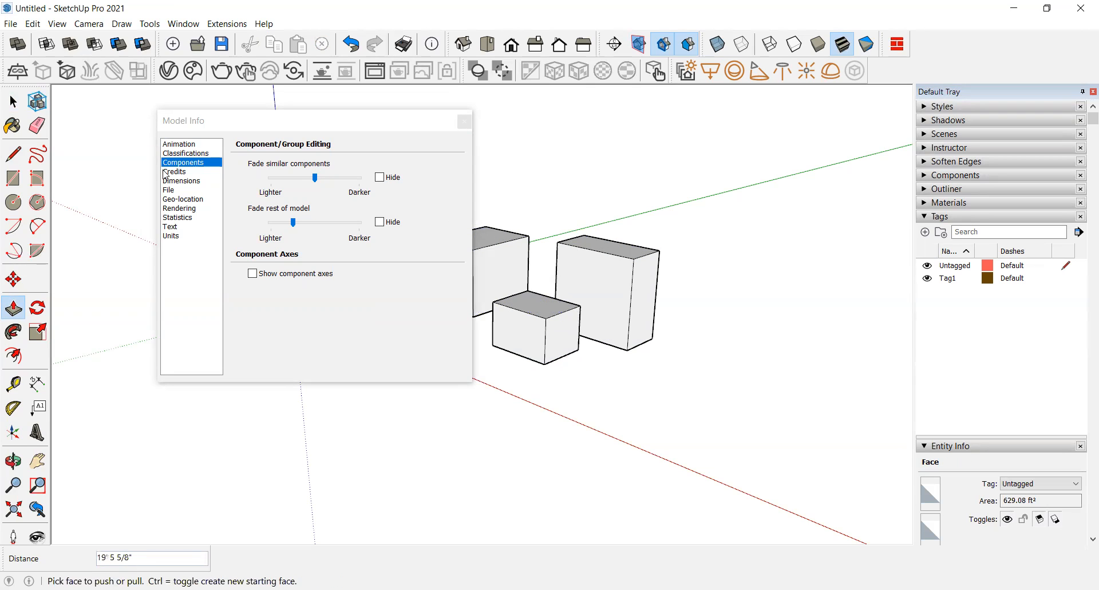
Step: Select the rightmost box's front face with the Select tool
click(13, 102)
click(12, 97)
triple_click(606, 274)
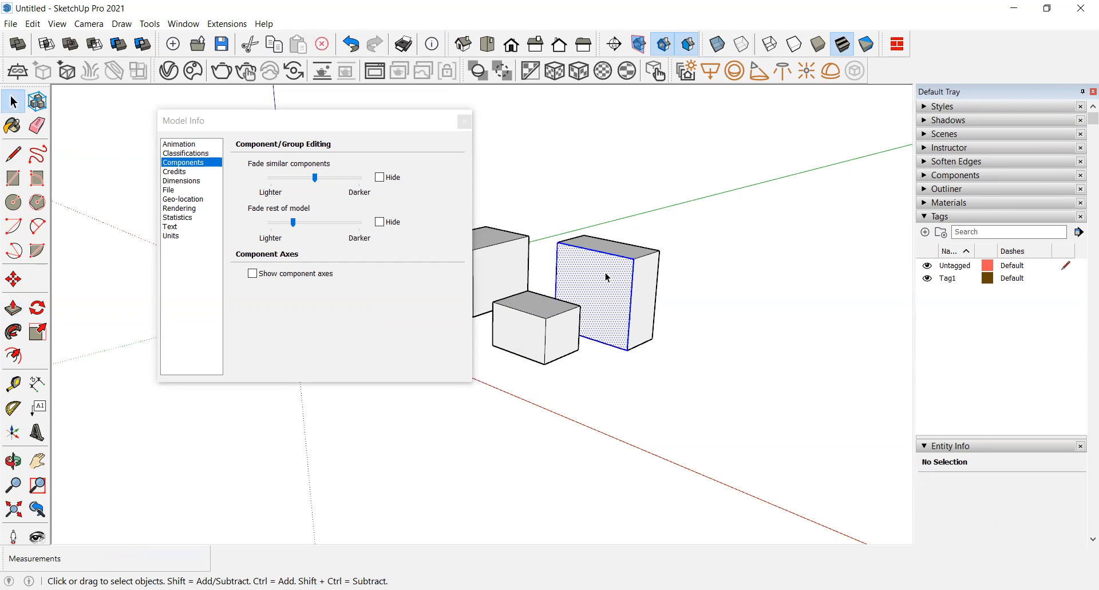
Step: Make the rightmost box into a group
right_click(606, 273)
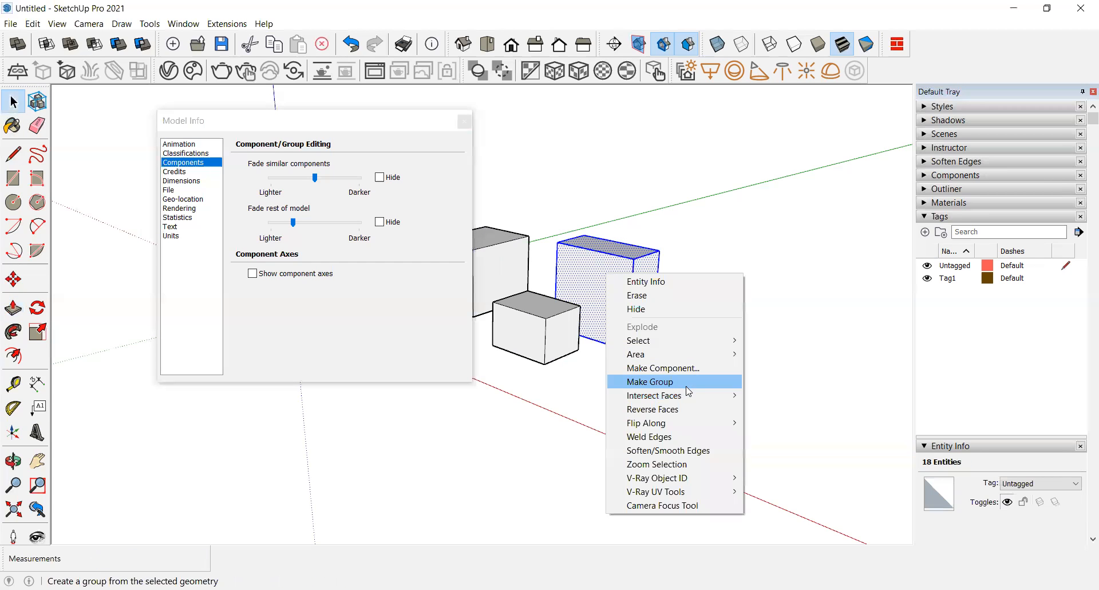
click(681, 382)
Step: Select the smaller front box and make it into a component
triple_click(546, 341)
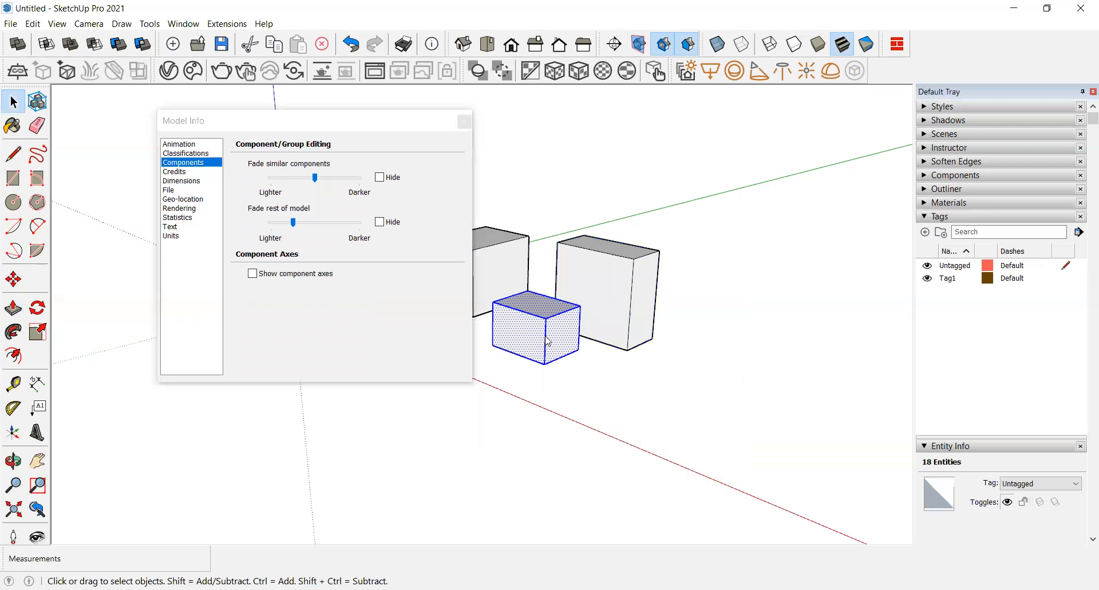
right_click(546, 338)
click(629, 432)
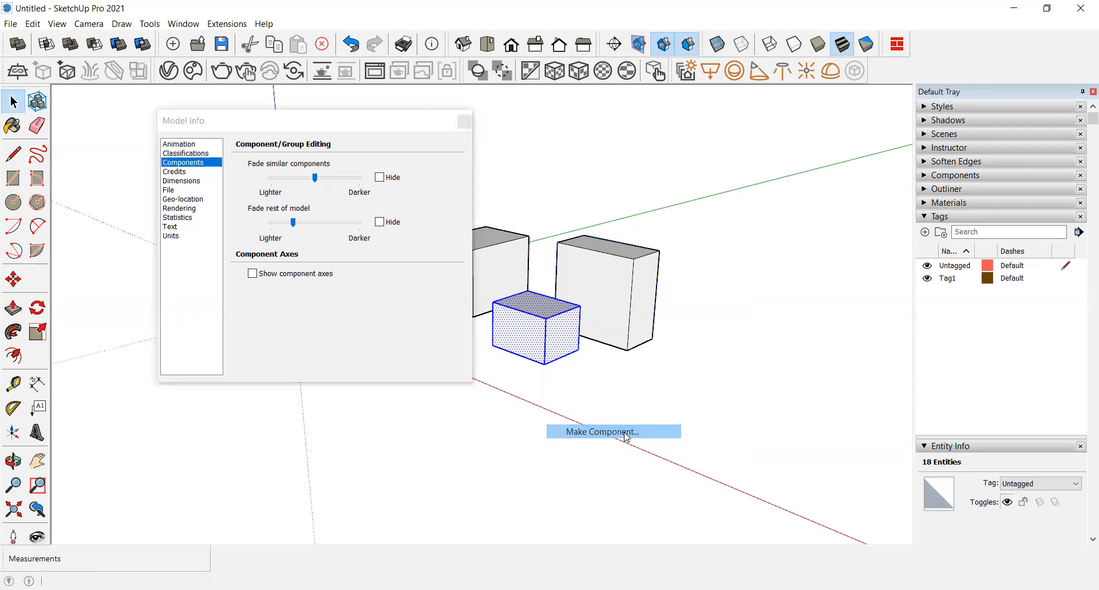
click(566, 453)
click(504, 257)
click(522, 306)
Step: Open the rightmost group for editing and lower the Fade similar components slider
click(602, 282)
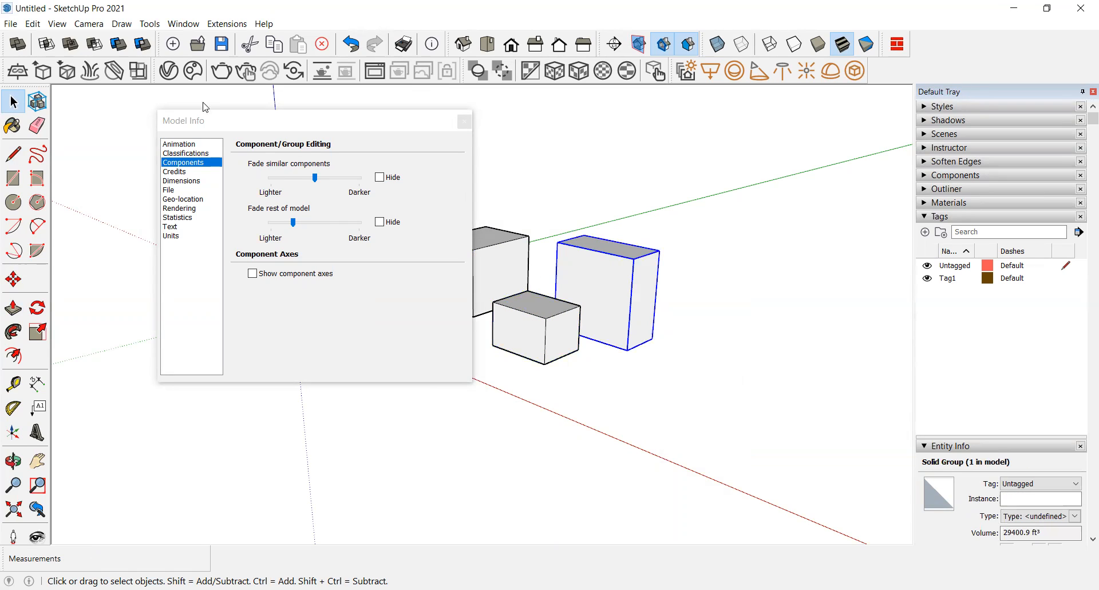
drag(205, 106, 148, 87)
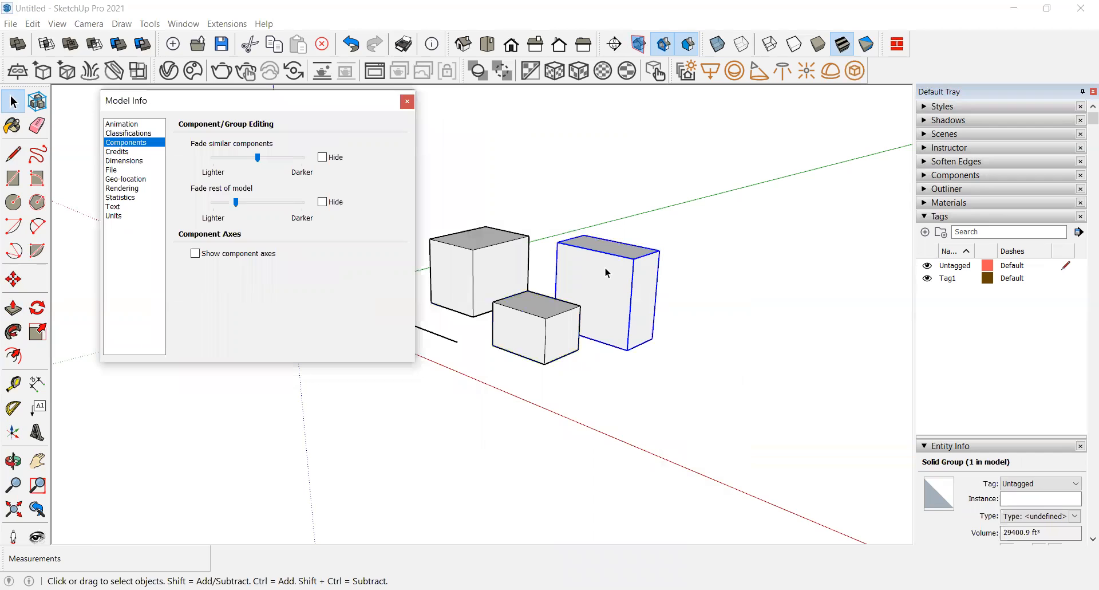
triple_click(604, 267)
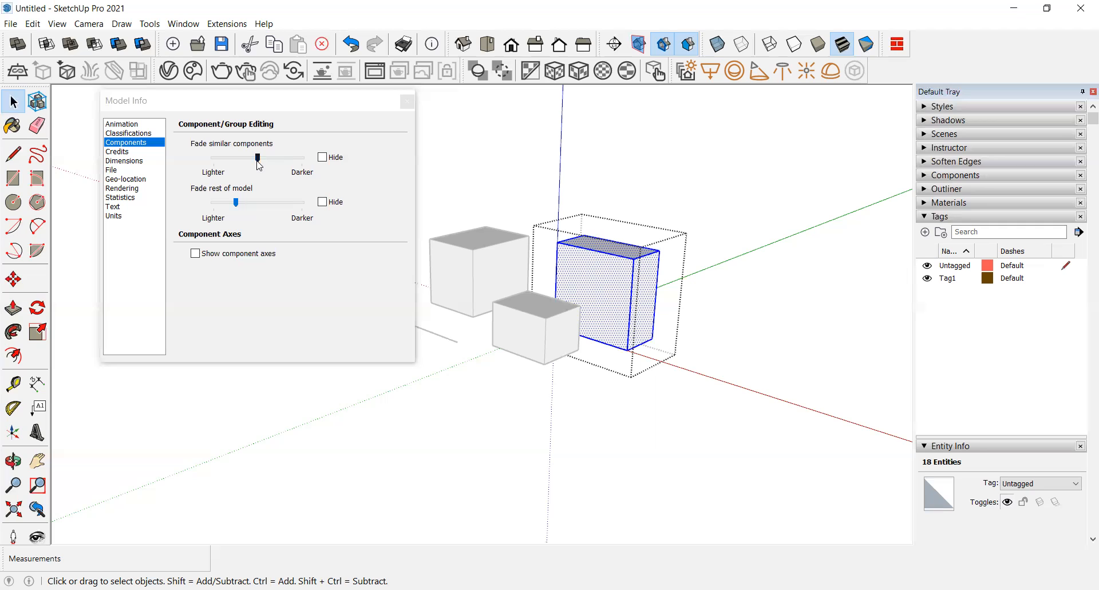
mouse_move(258, 162)
mouse_down()
mouse_move(284, 162)
mouse_move(248, 164)
mouse_up()
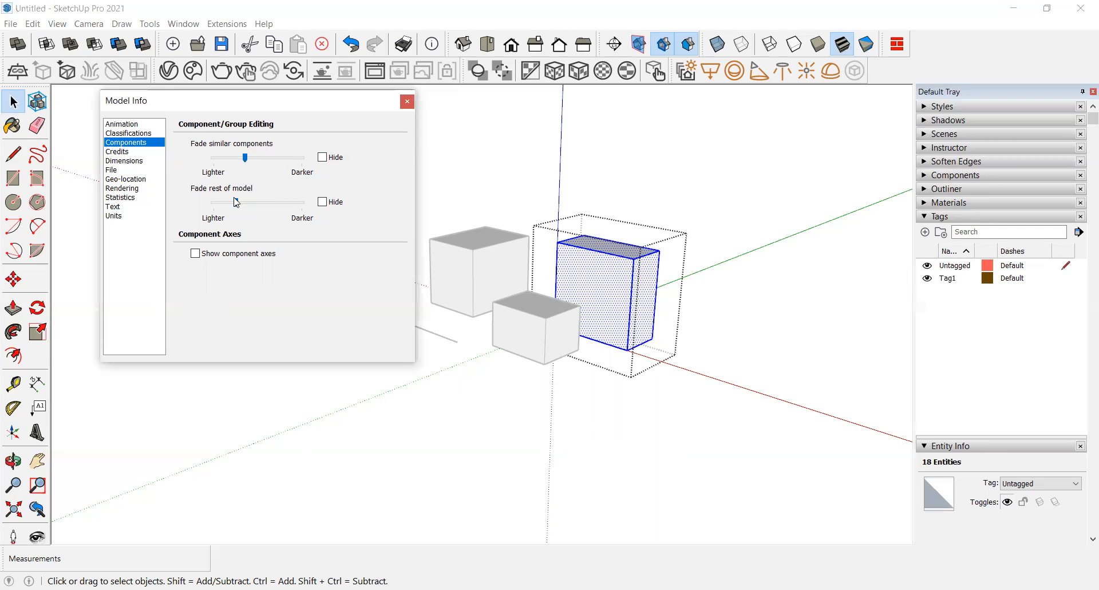
Step: Adjust the Fade rest of model slider, toggling its Hide option on and back off
mouse_move(237, 205)
mouse_down()
mouse_move(302, 207)
mouse_move(195, 206)
mouse_up()
mouse_move(223, 210)
mouse_down()
mouse_move(270, 211)
mouse_move(216, 211)
mouse_move(239, 212)
mouse_up()
click(323, 202)
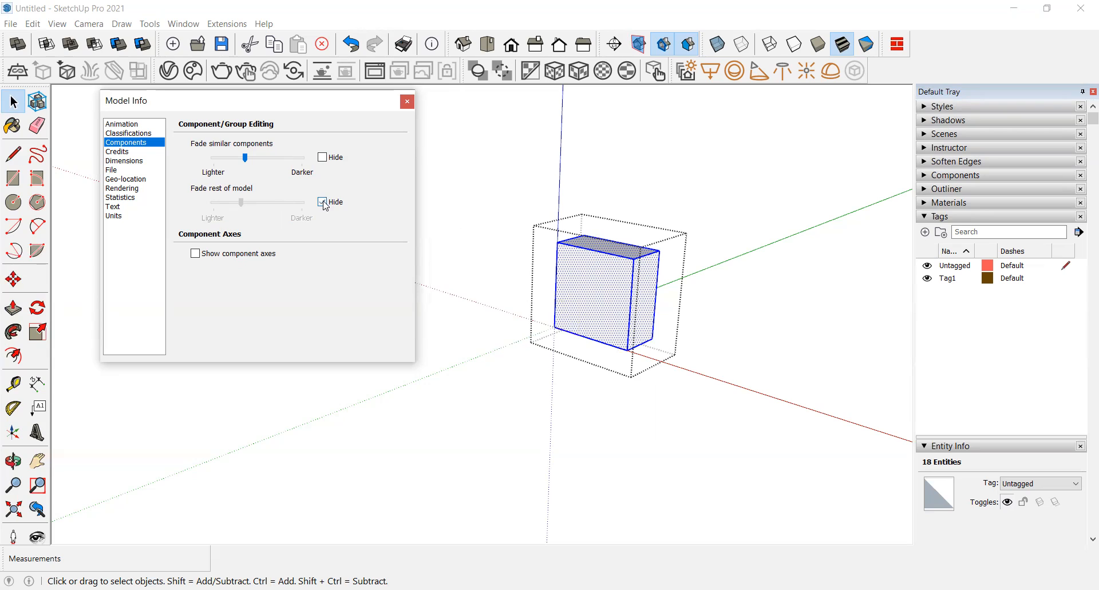
click(322, 202)
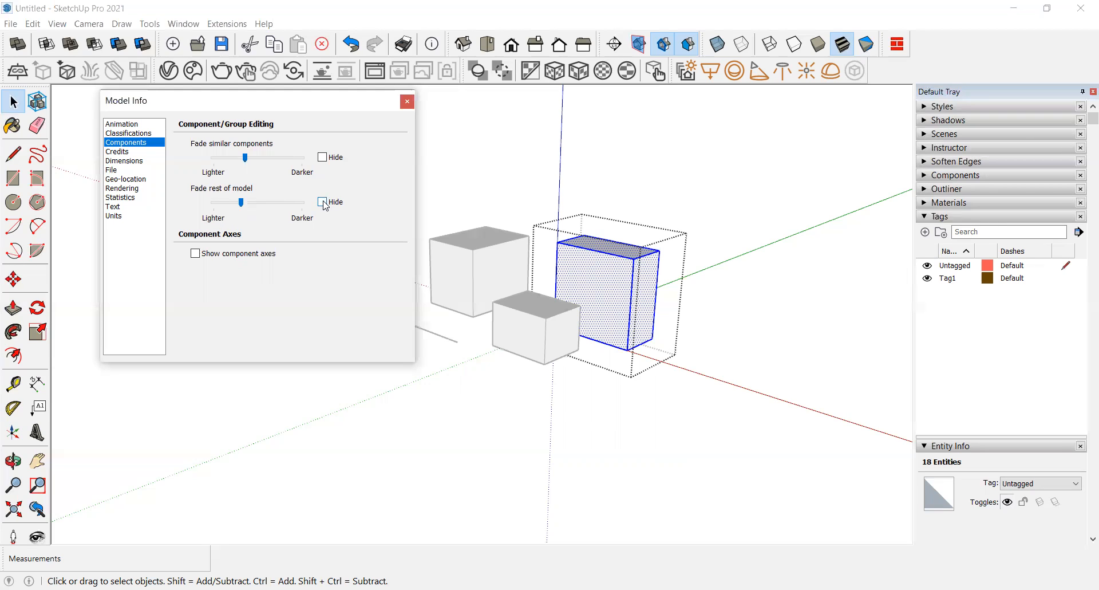
mouse_move(241, 203)
mouse_down()
mouse_move(231, 208)
mouse_move(251, 208)
mouse_move(242, 209)
mouse_up()
Step: Browse the Credits and Dimensions pages of Model Info, including the leader Endpoints options
click(122, 152)
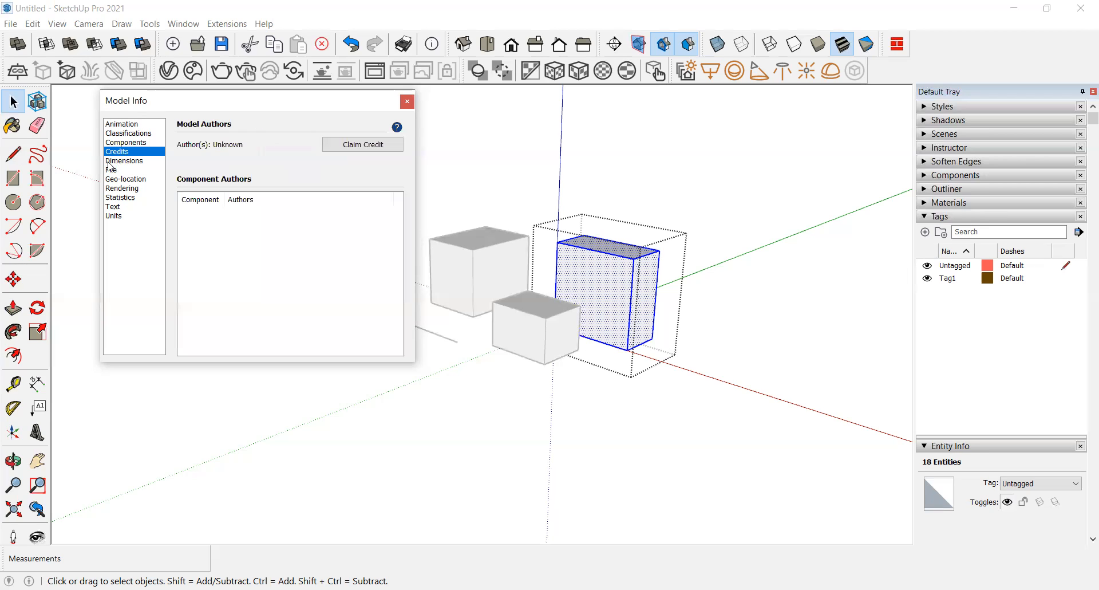
click(117, 161)
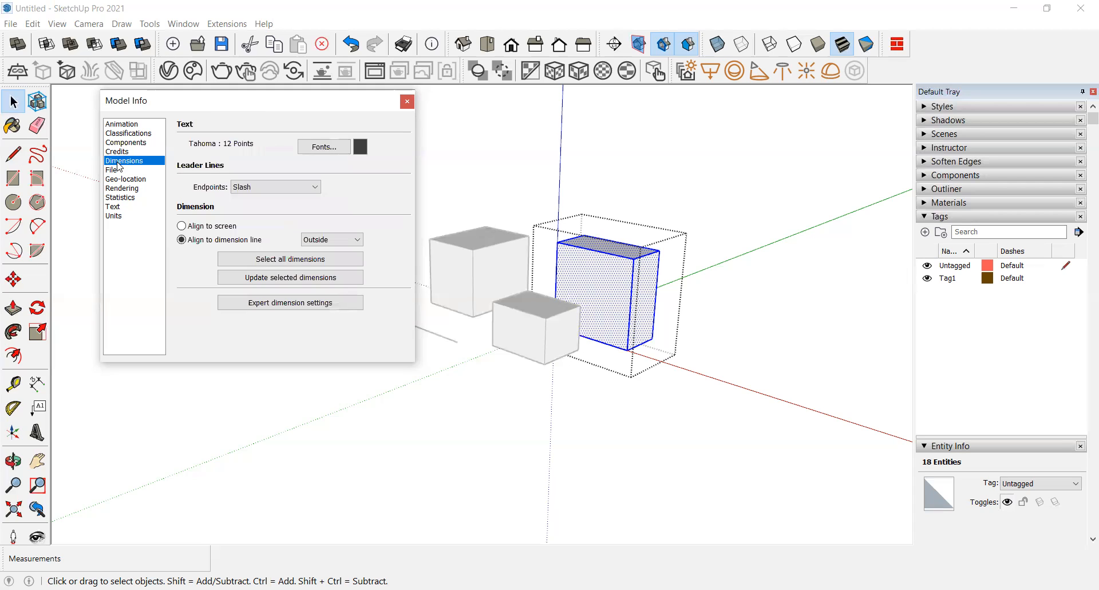
click(294, 185)
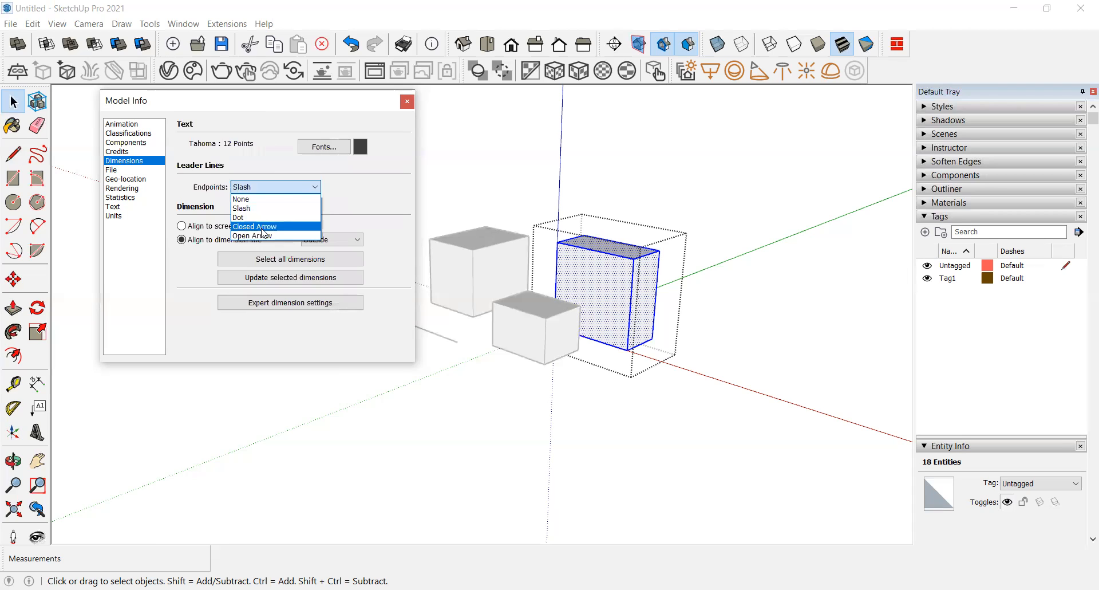
click(374, 186)
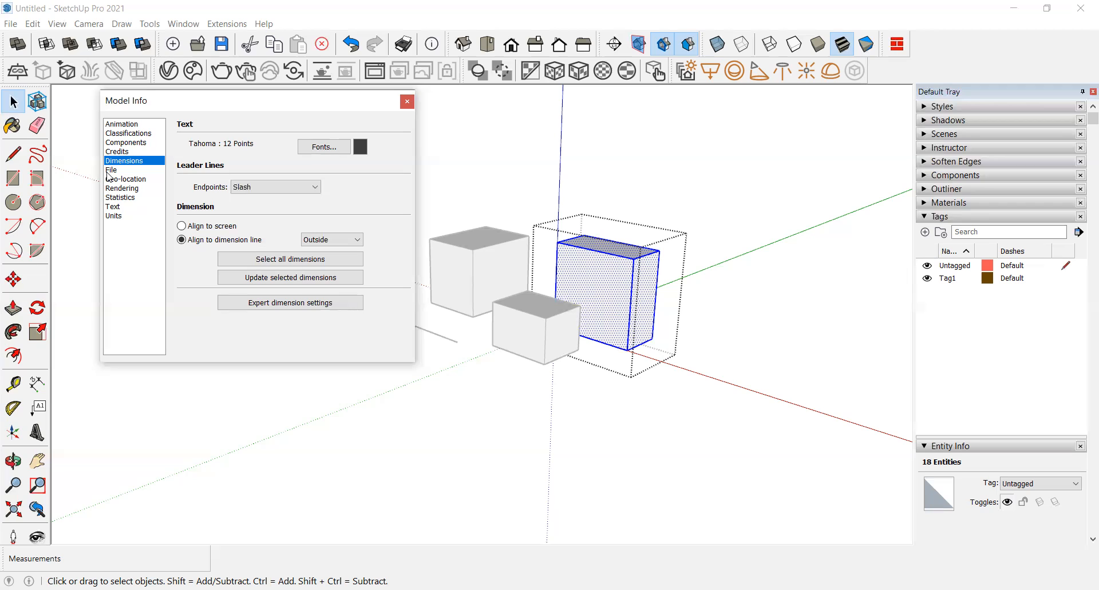
click(280, 187)
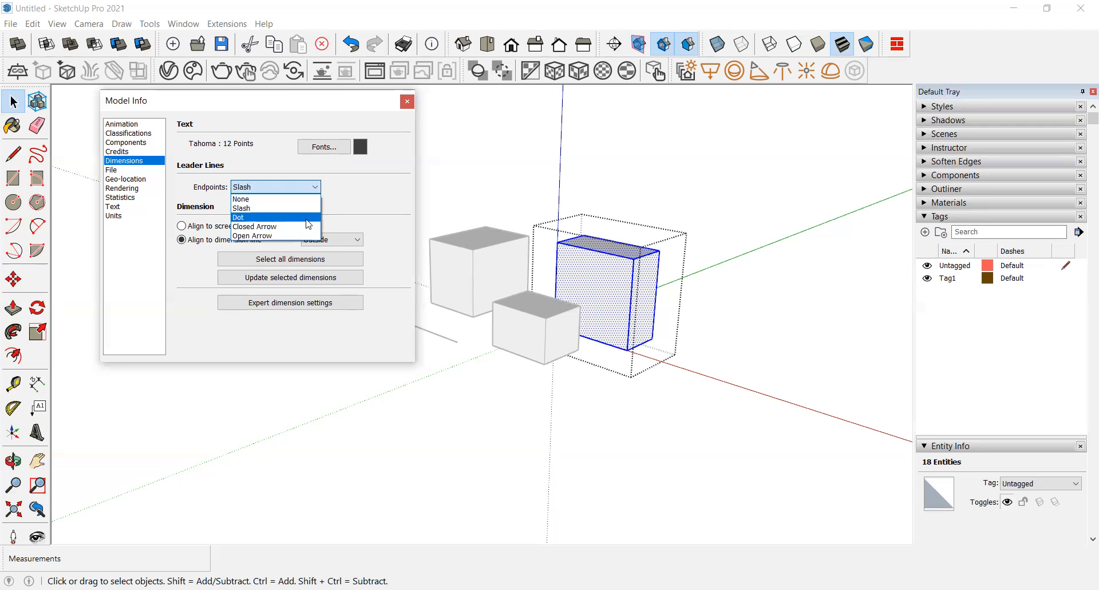
click(380, 196)
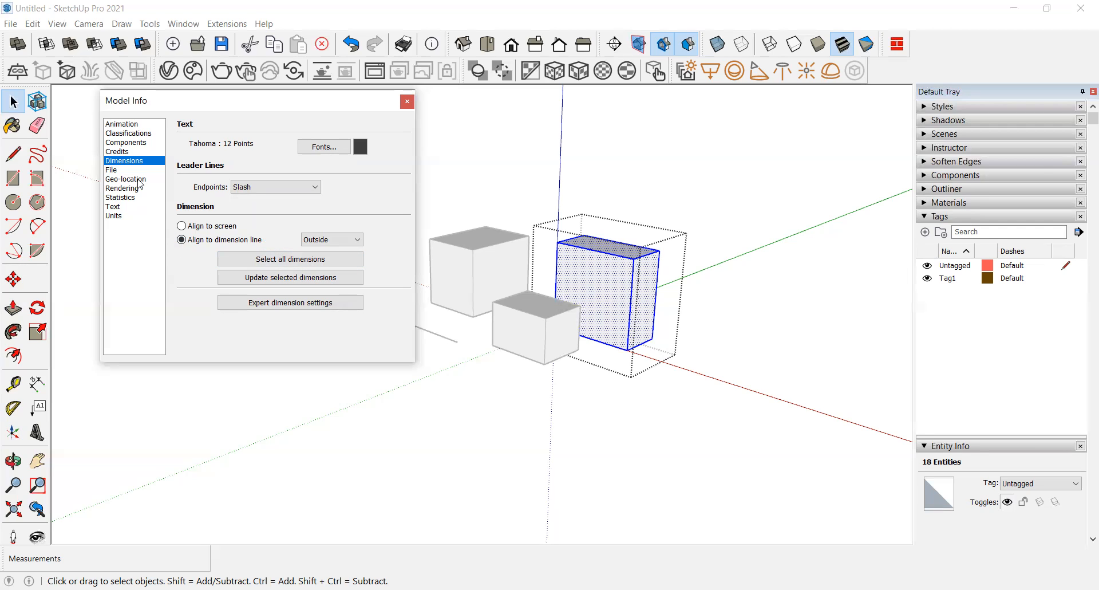
Step: Browse the File, Geo-location, Rendering, Statistics and Text pages of Model Info
click(119, 171)
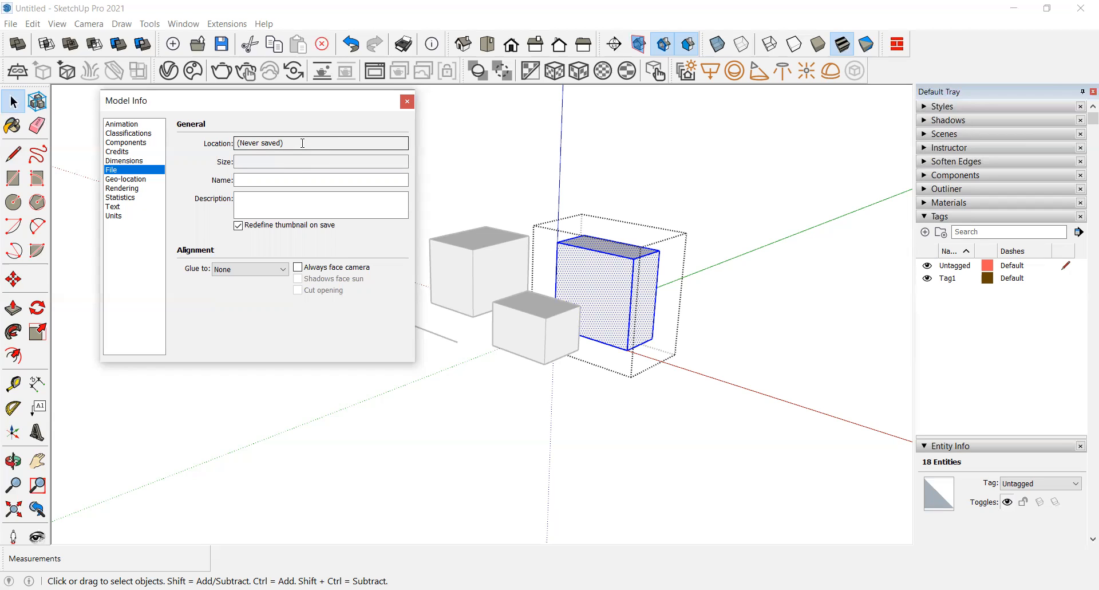
click(297, 197)
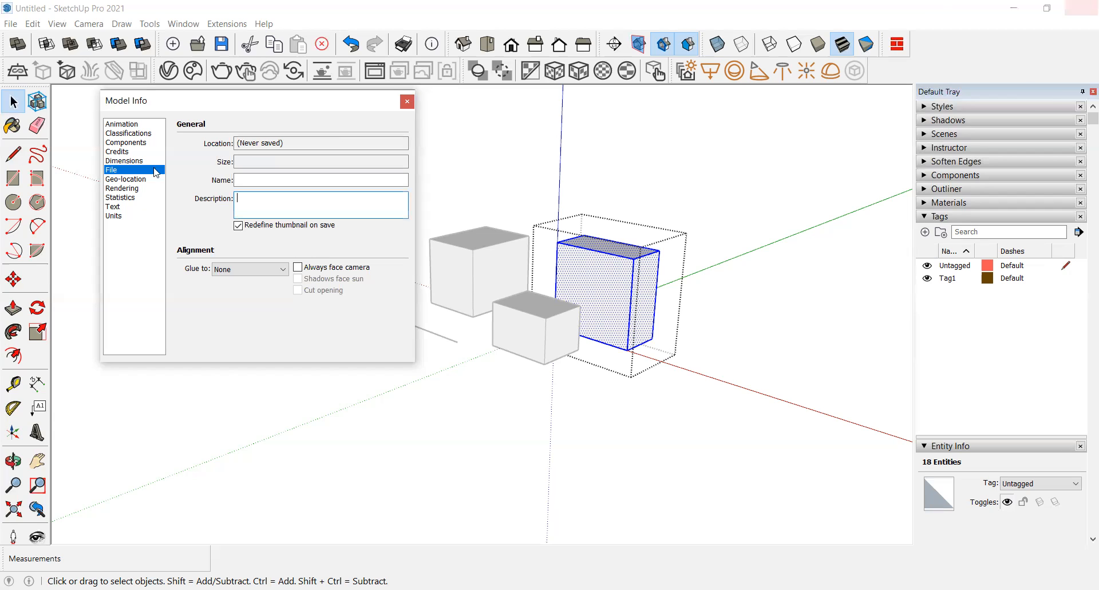
click(126, 180)
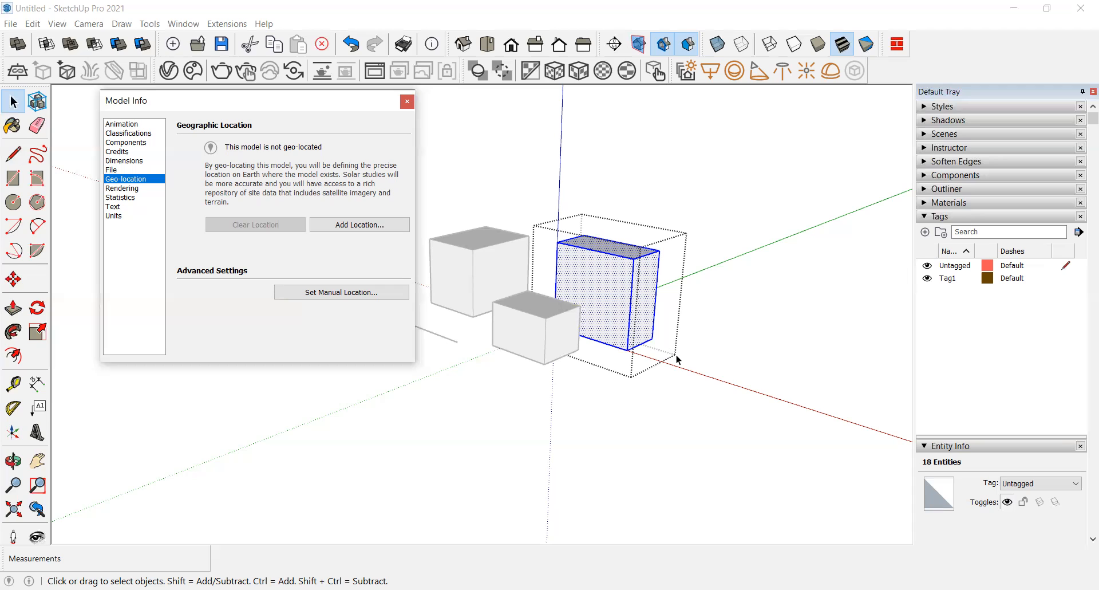
click(131, 194)
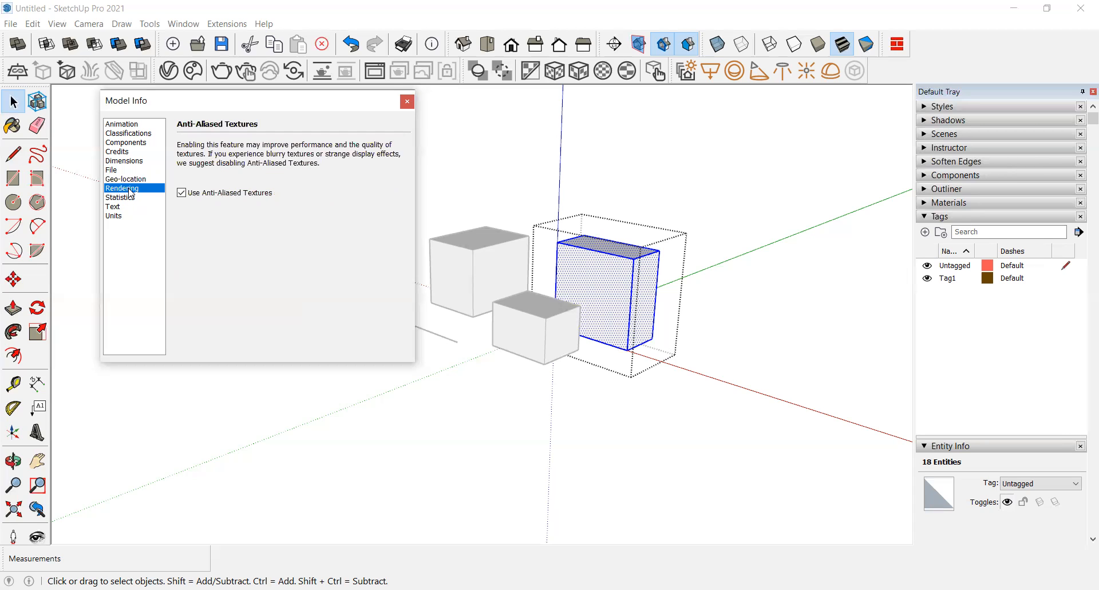
click(129, 198)
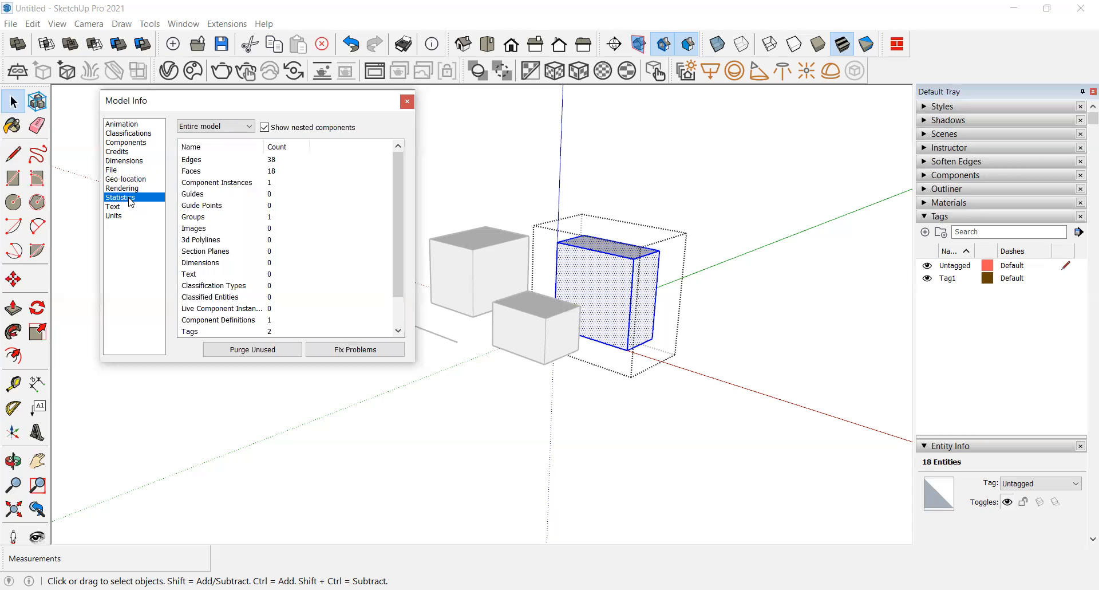
click(115, 206)
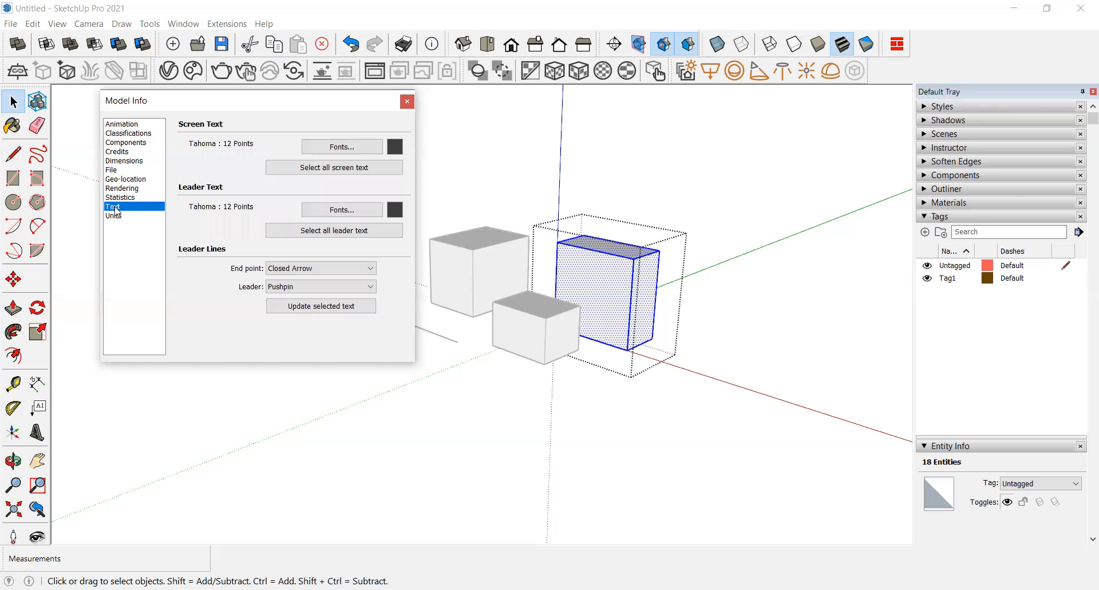
Step: Inspect the screen text and leader text font dialogs without changing them
click(358, 149)
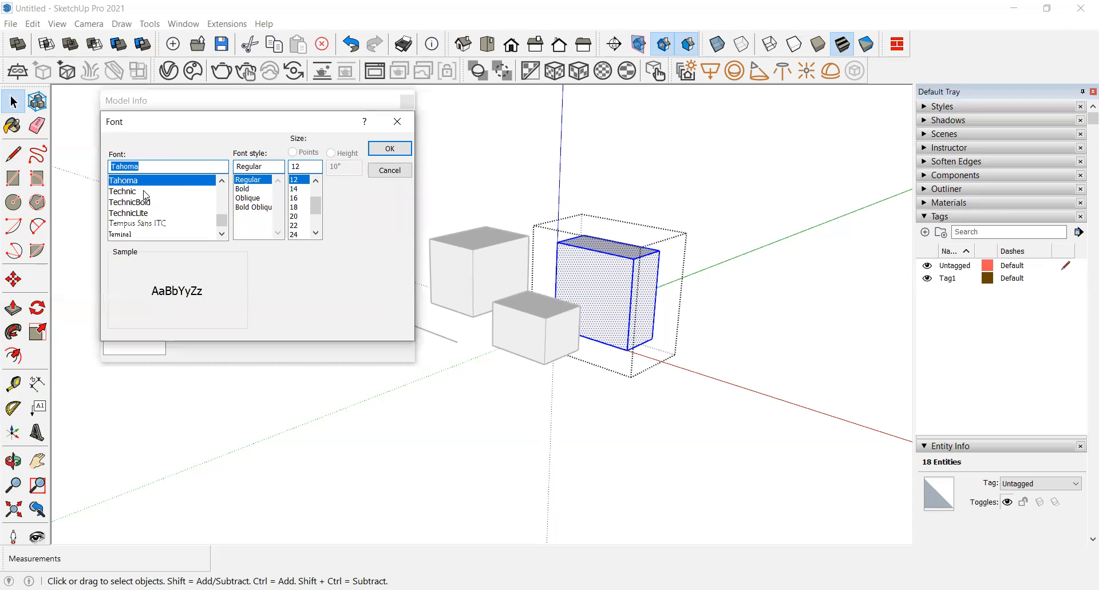
scroll(146, 197, down, 9)
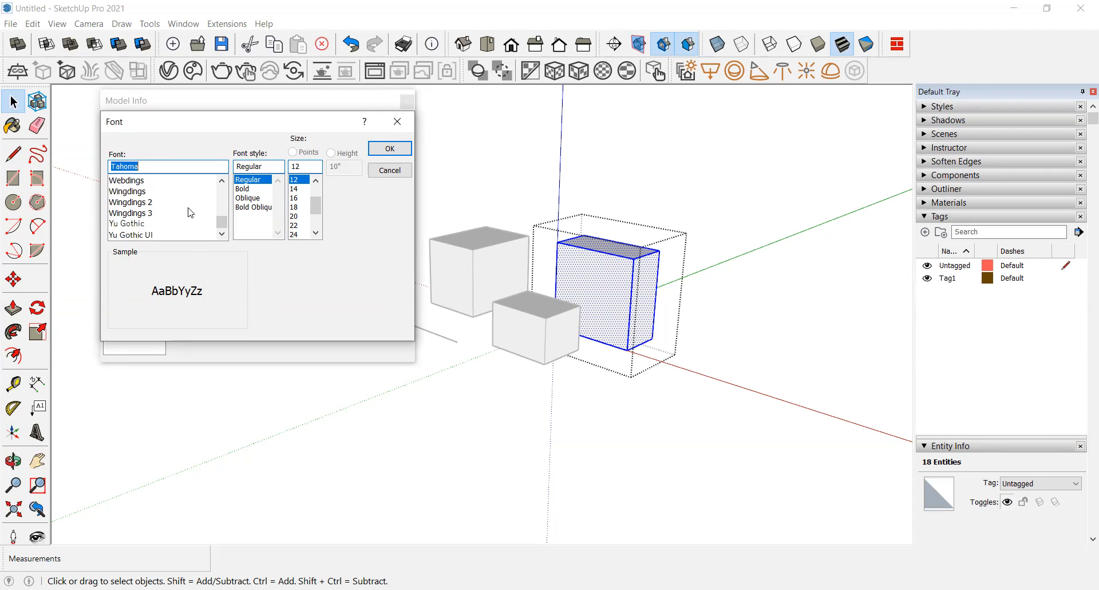
click(399, 125)
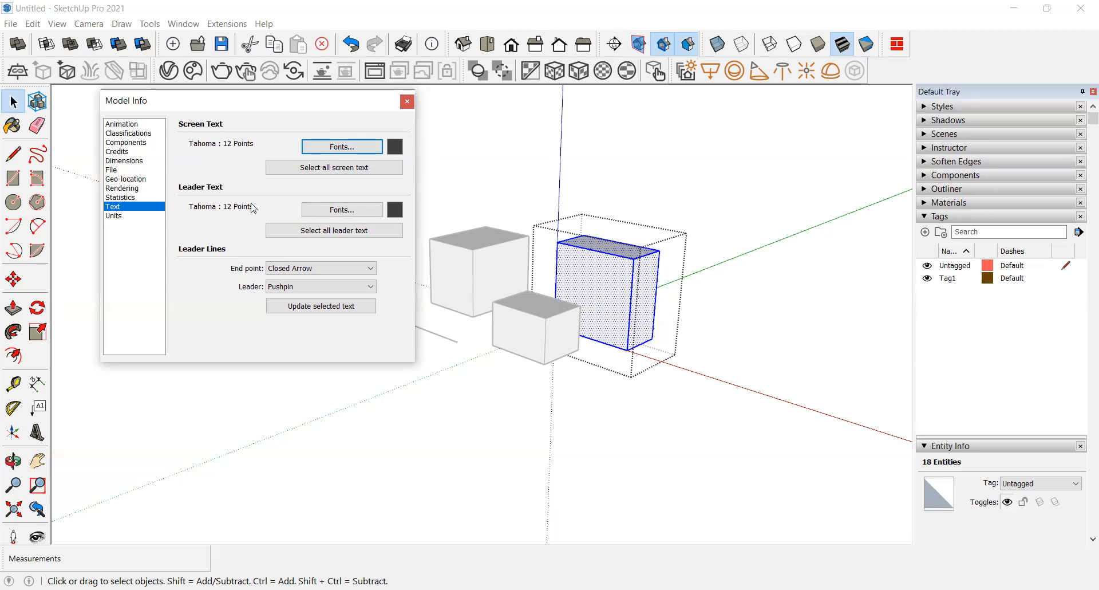
click(365, 210)
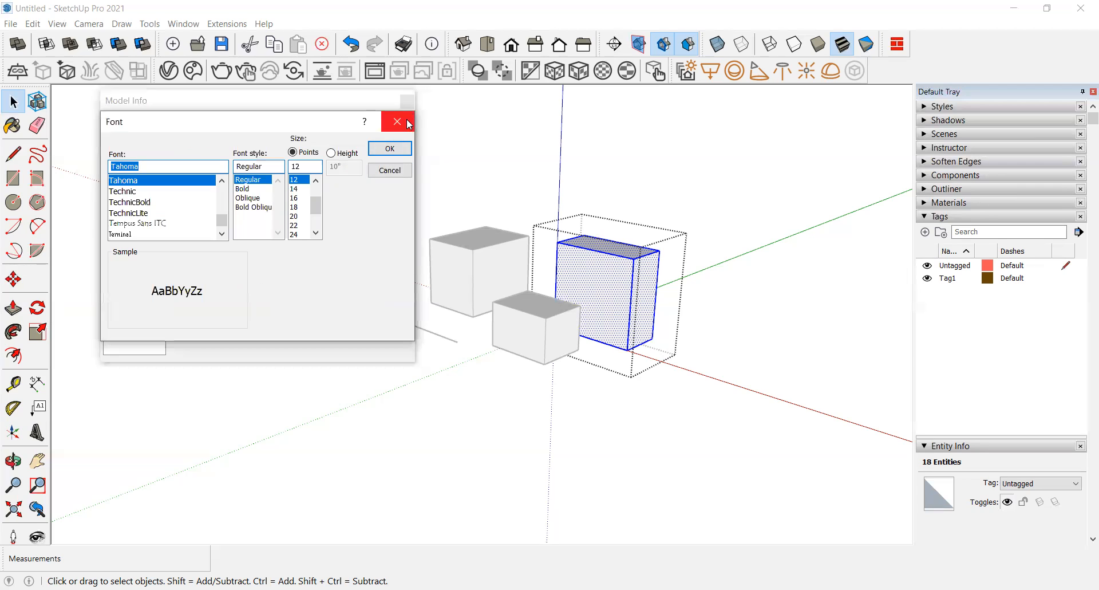
click(396, 122)
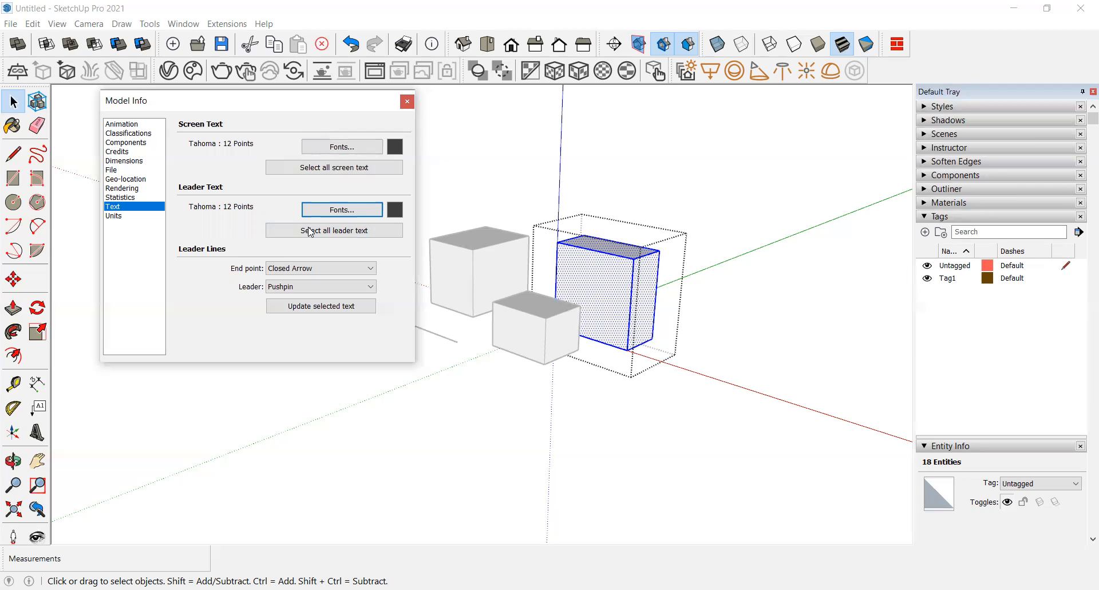
Step: Set the measurement units format to Engineering and close Model Info
click(123, 218)
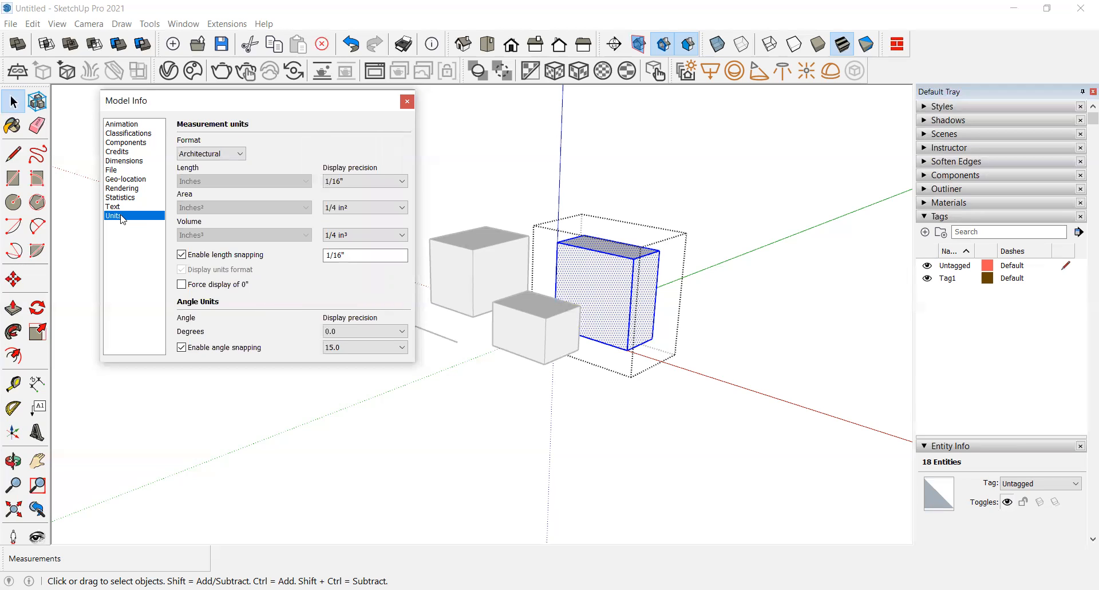
click(241, 153)
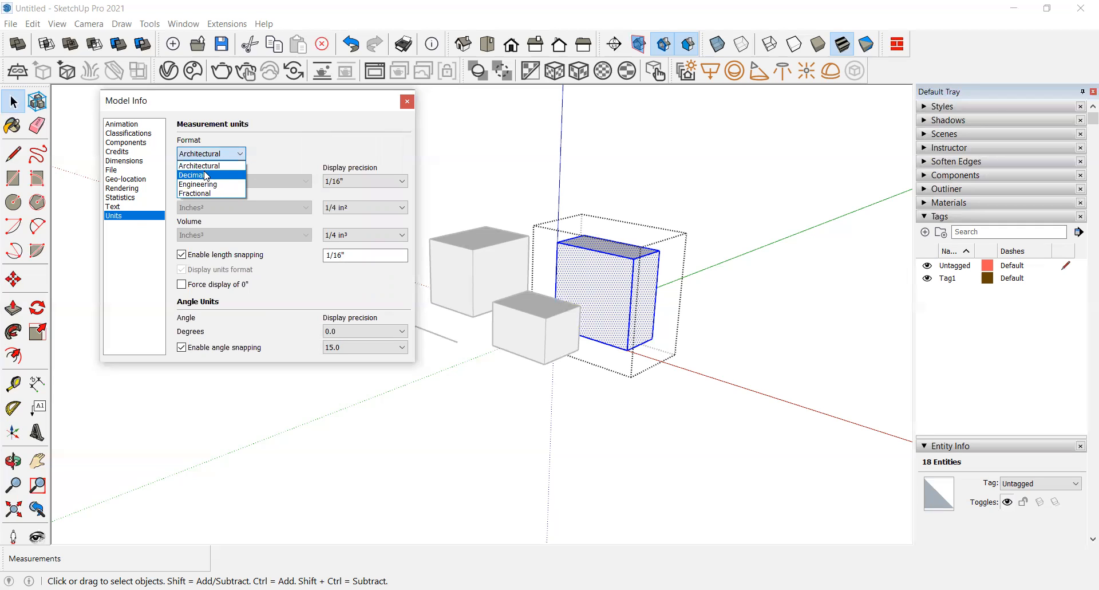
click(202, 187)
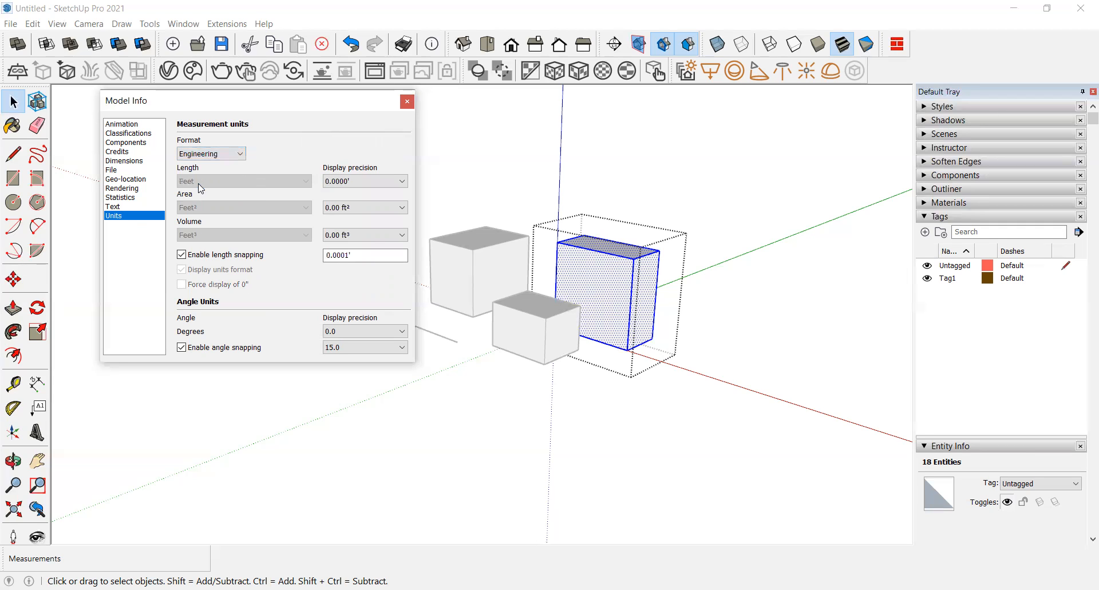
click(407, 102)
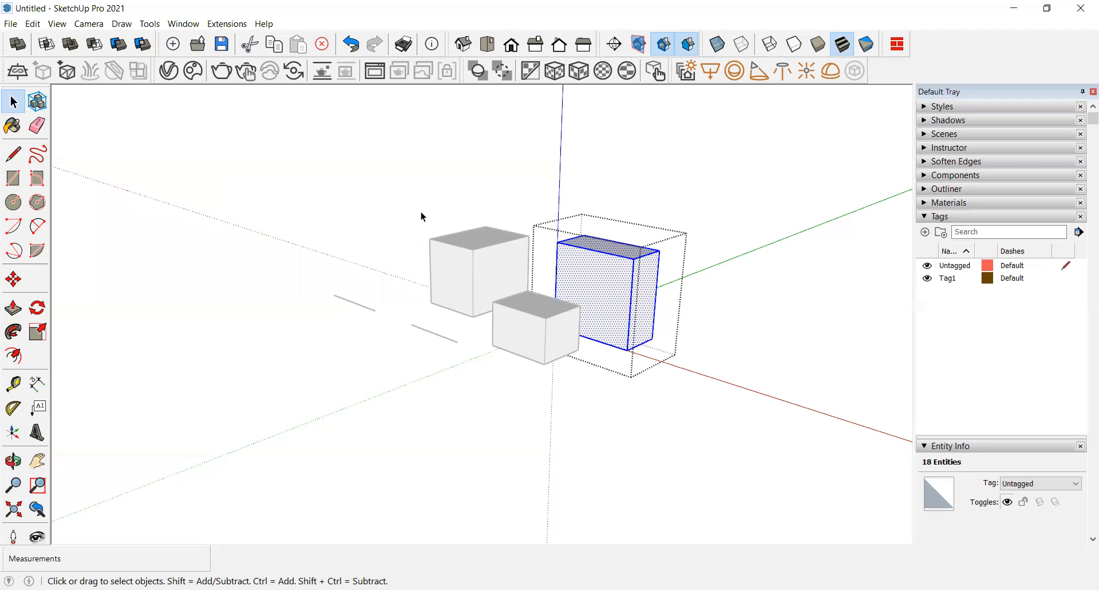
Step: Exit the group edit and select the lower line
scroll(410, 338, up, 2)
click(438, 333)
click(447, 329)
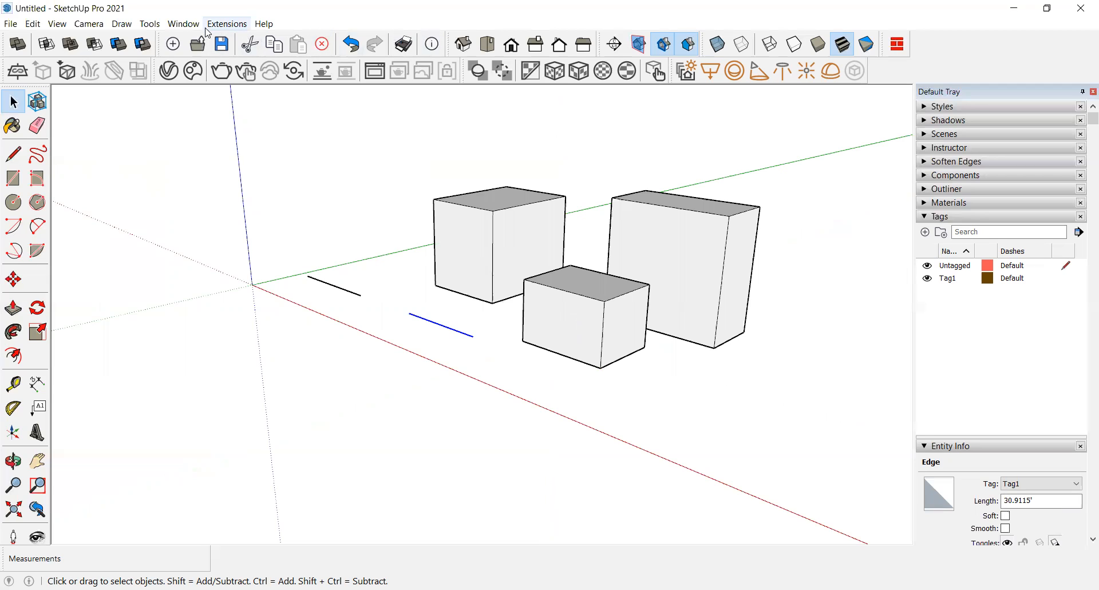
Step: Open SketchUp Preferences and view its Accessibility page
click(183, 25)
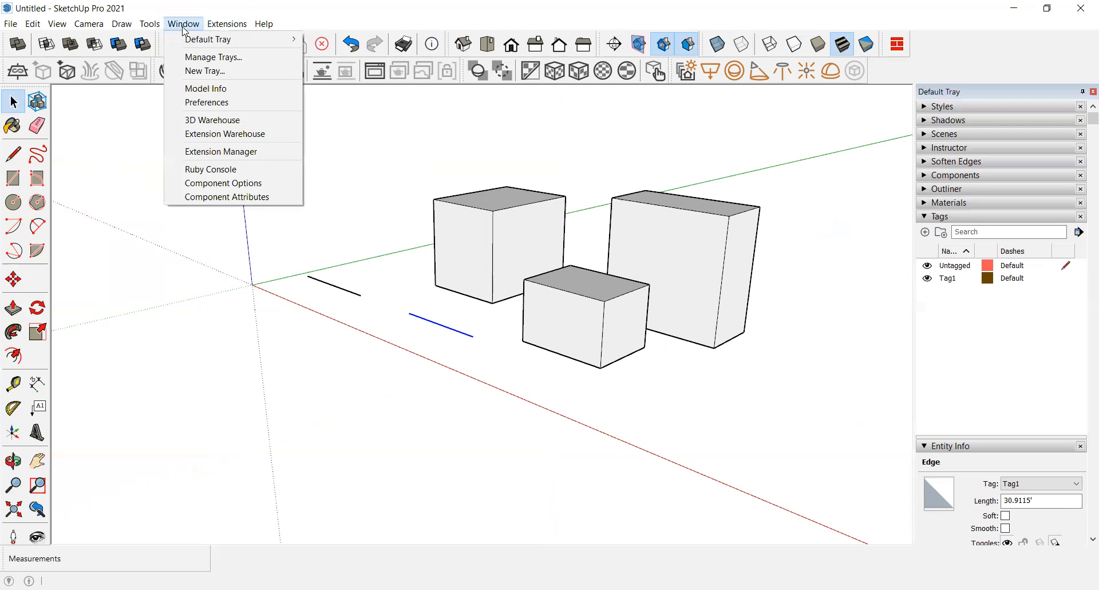
click(217, 105)
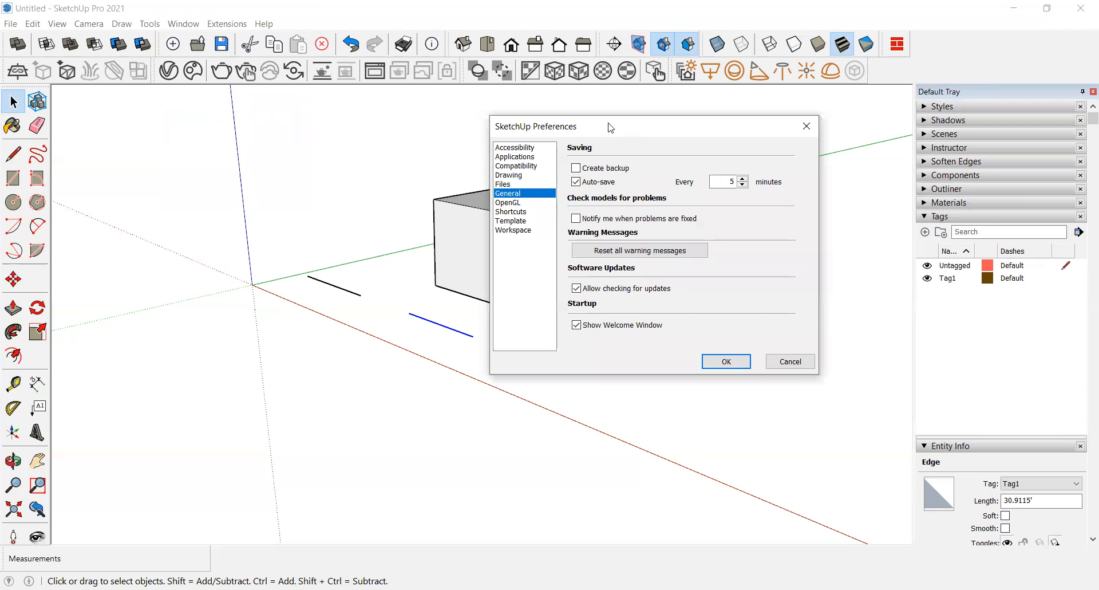
drag(611, 127, 223, 134)
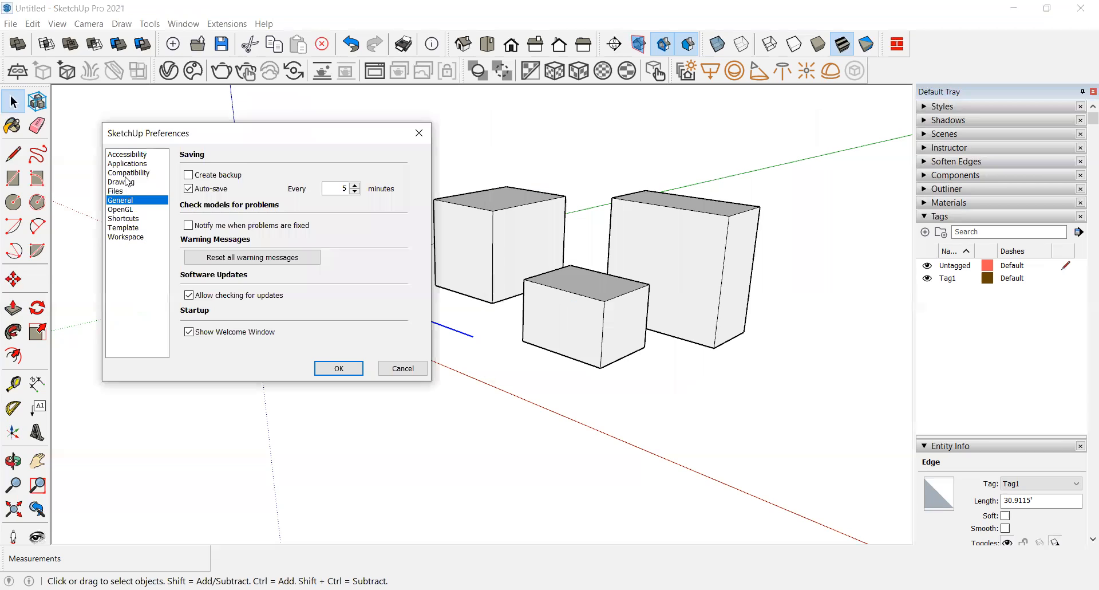
click(119, 155)
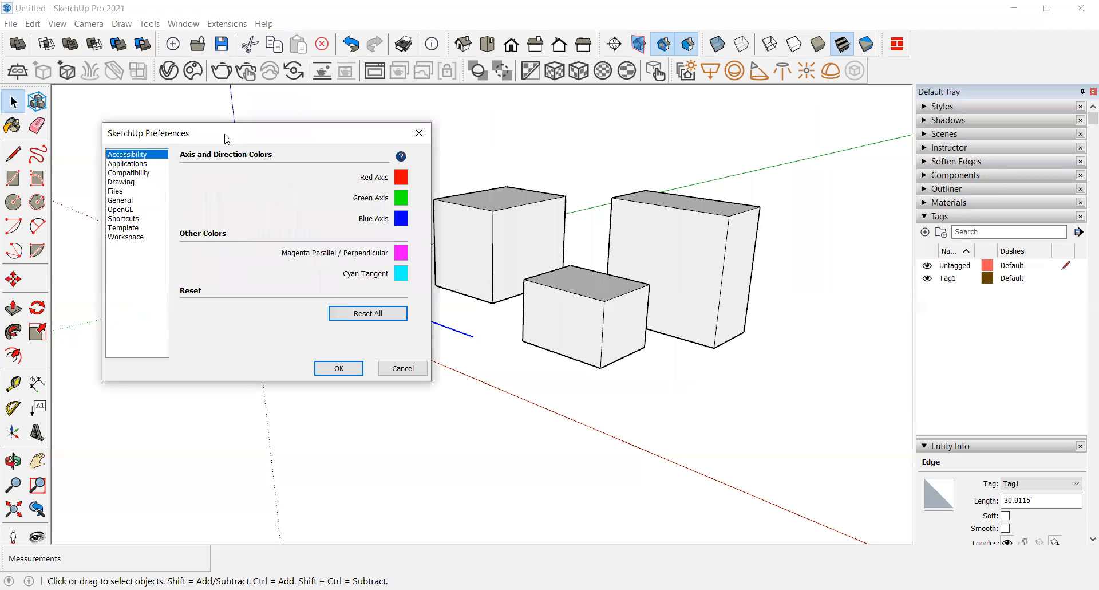
Step: Open the Red Axis and Green Axis colour pickers in Accessibility preferences and close them without changes
drag(227, 139, 609, 130)
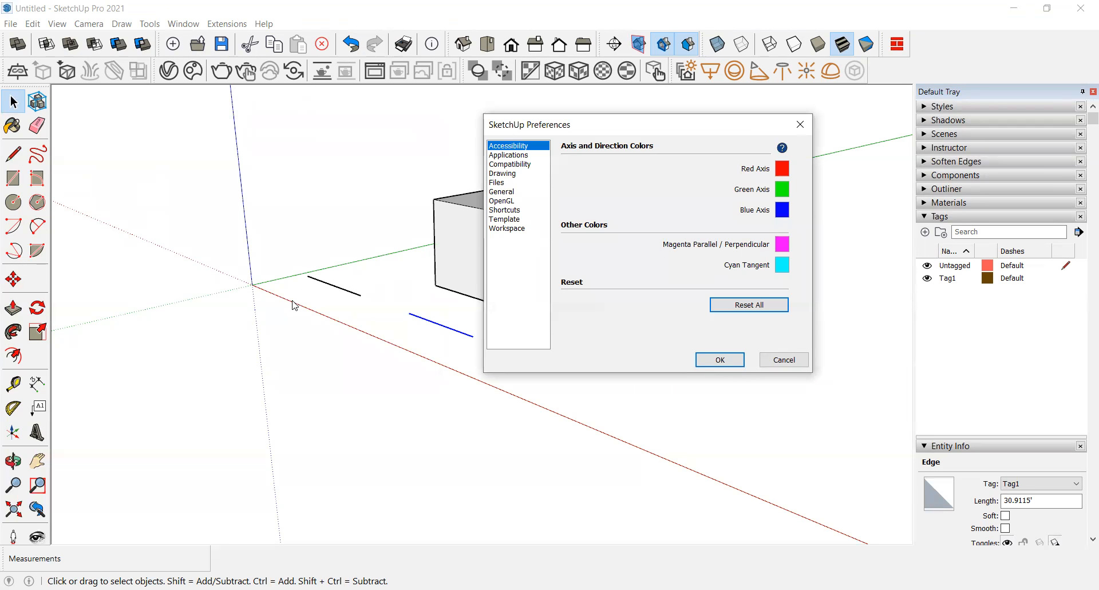
click(783, 172)
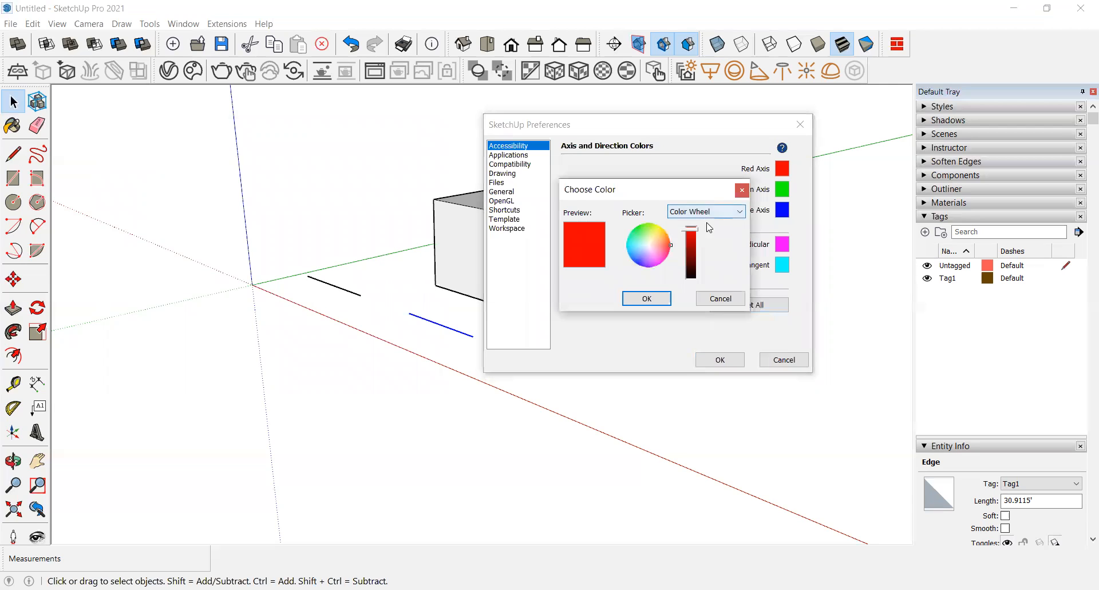
click(742, 192)
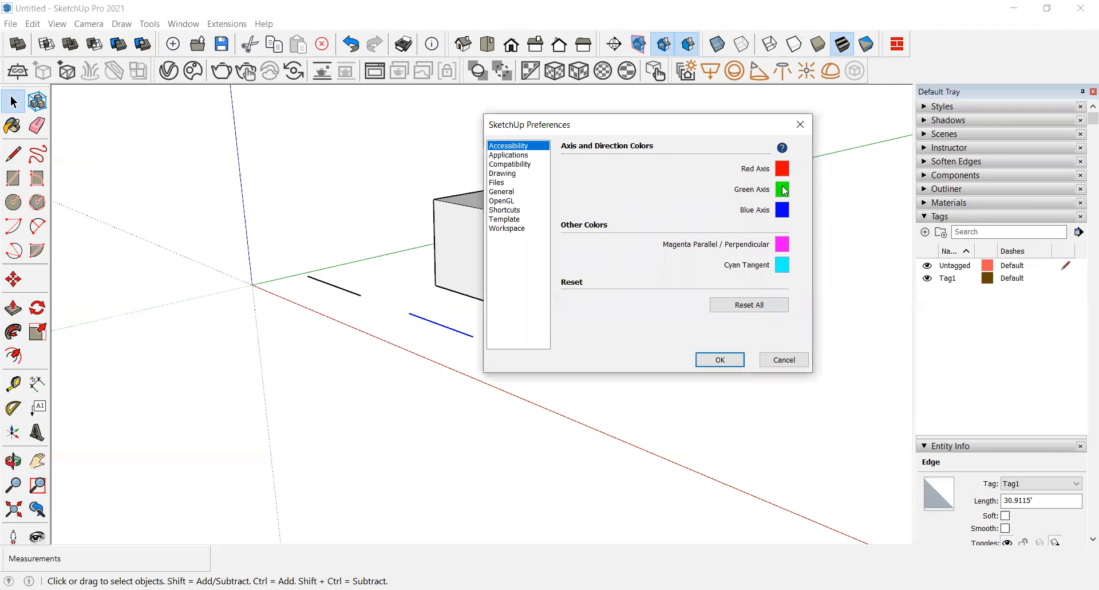
click(782, 189)
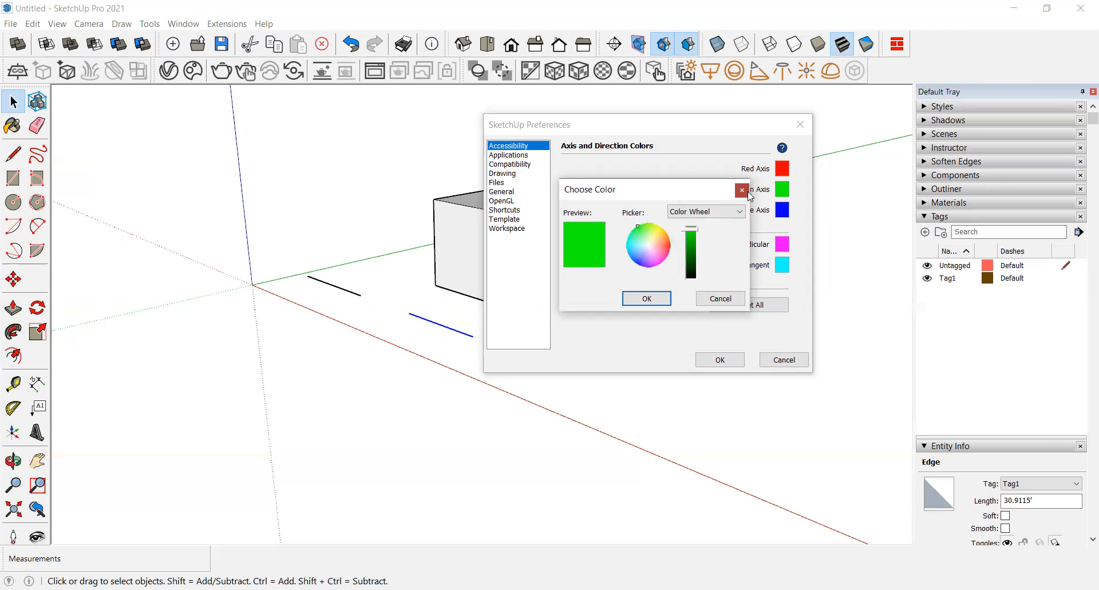
click(743, 190)
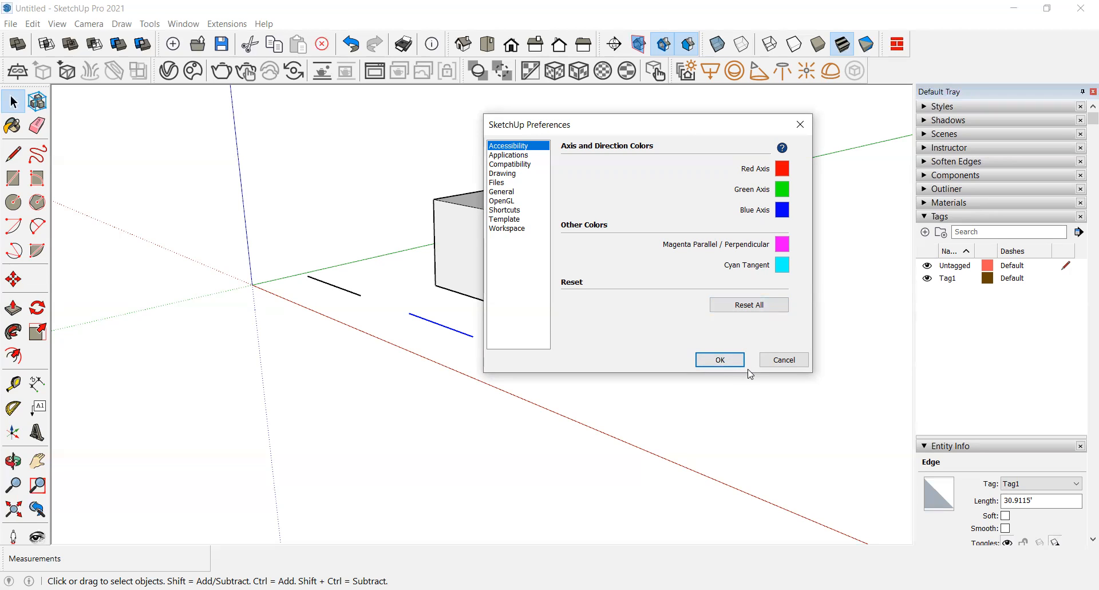
Step: View the Compatibility and Drawing preference pages, then close Preferences
click(500, 158)
click(501, 164)
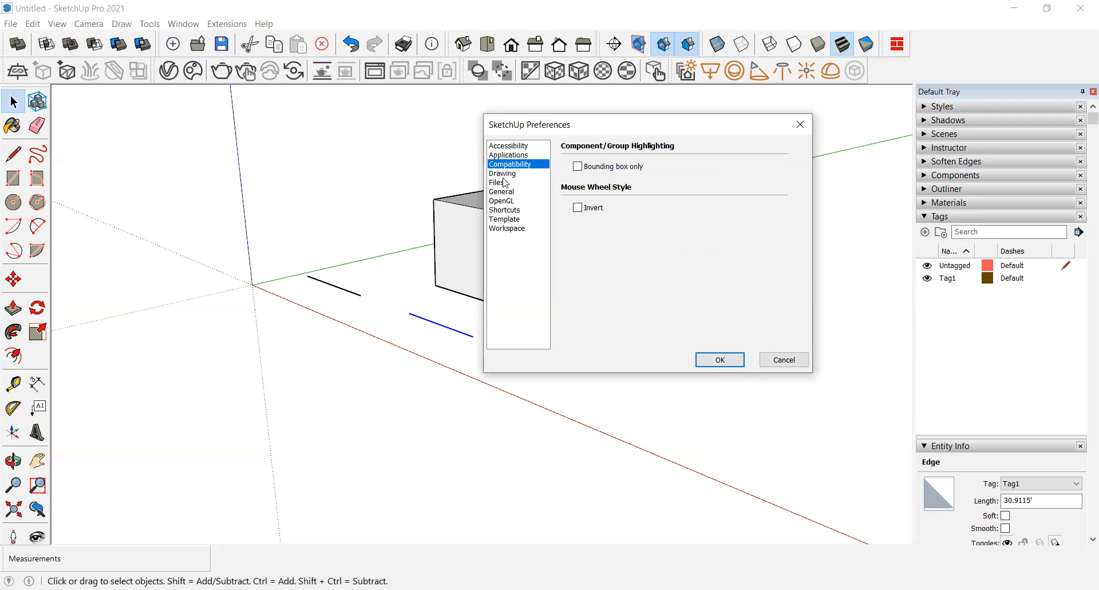
click(503, 174)
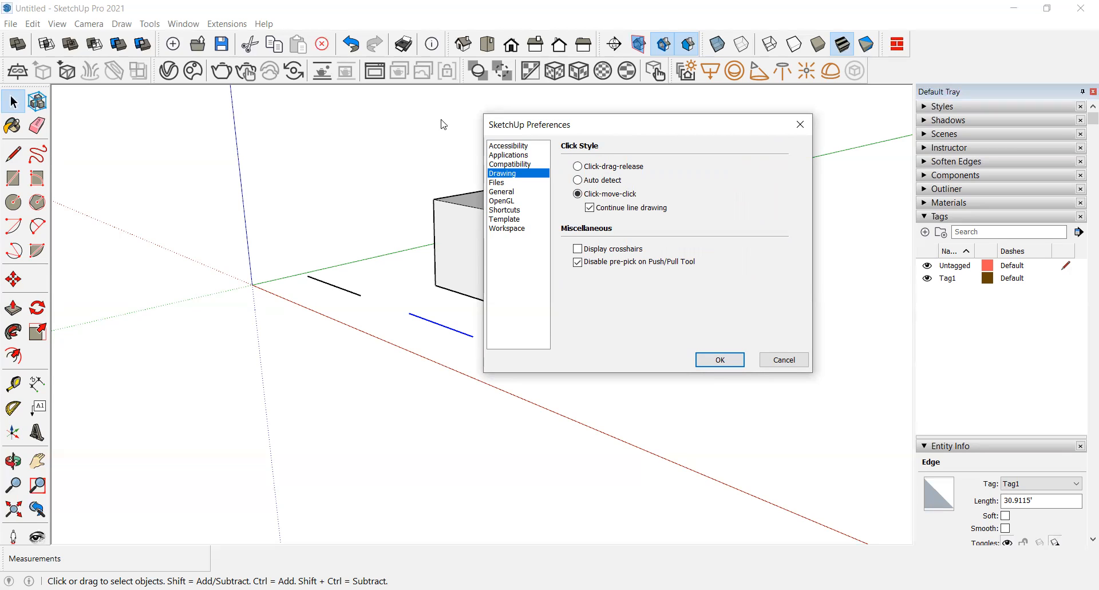
drag(516, 124, 329, 115)
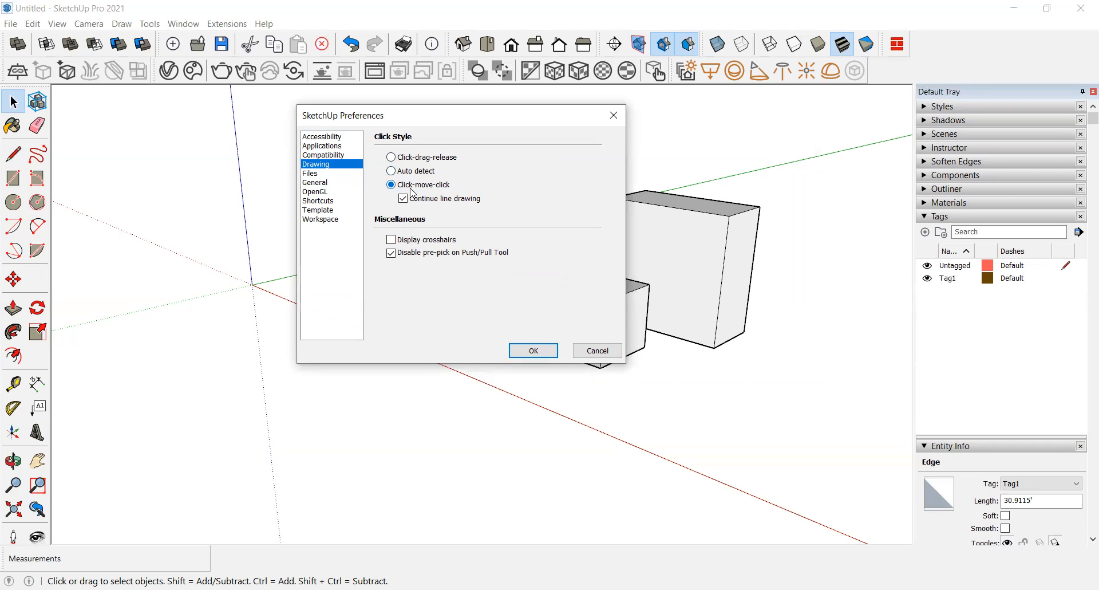
click(533, 352)
Step: Draw a chain of connected lines on the ground plane with the Line tool using click-move-click
click(13, 154)
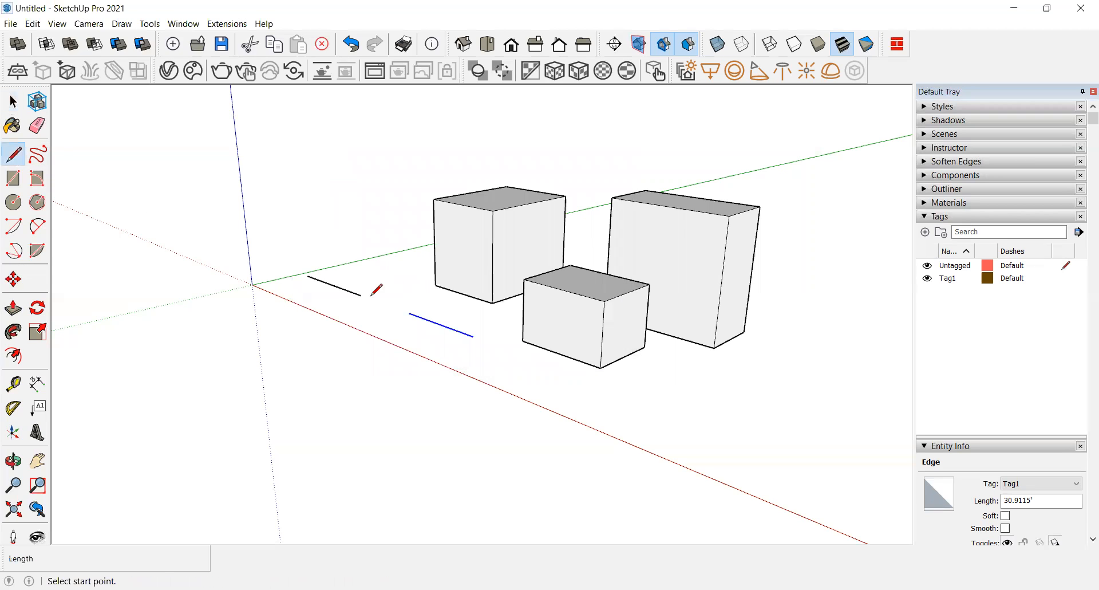
click(347, 307)
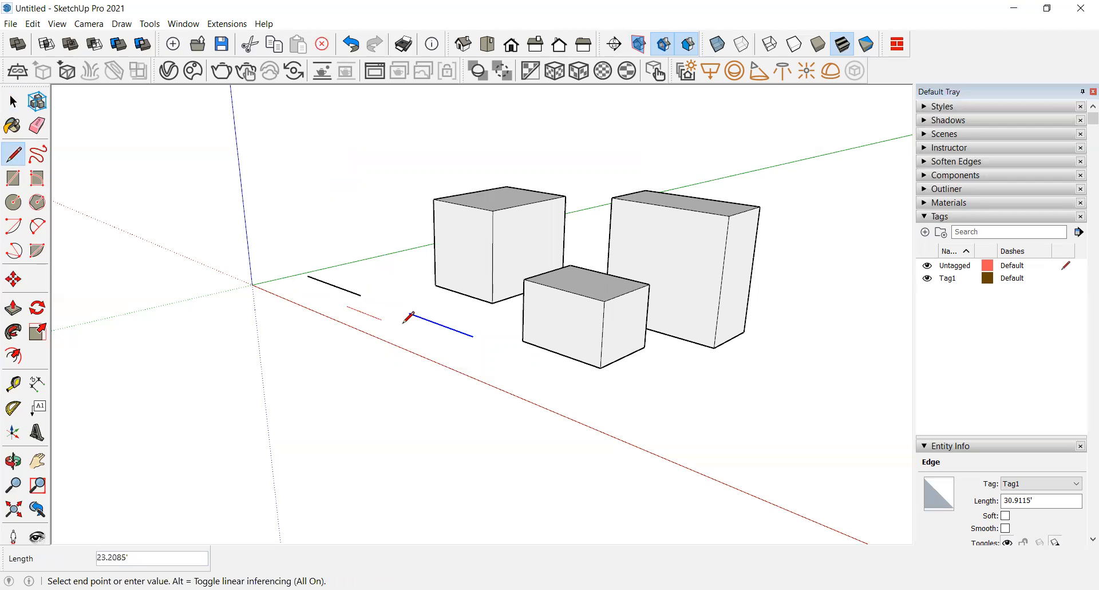
click(455, 348)
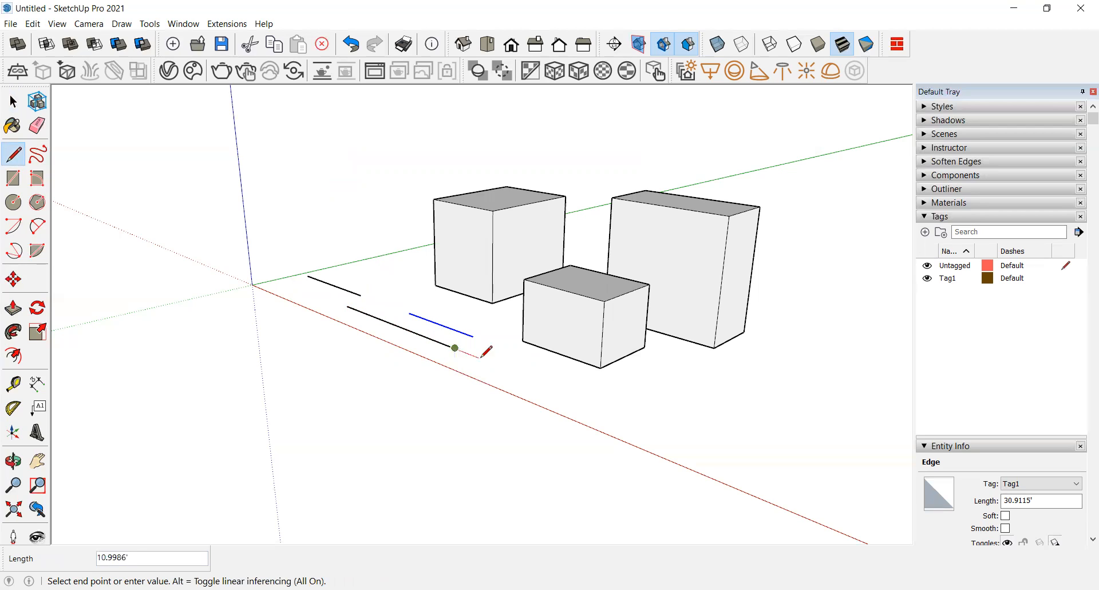
click(566, 390)
click(642, 420)
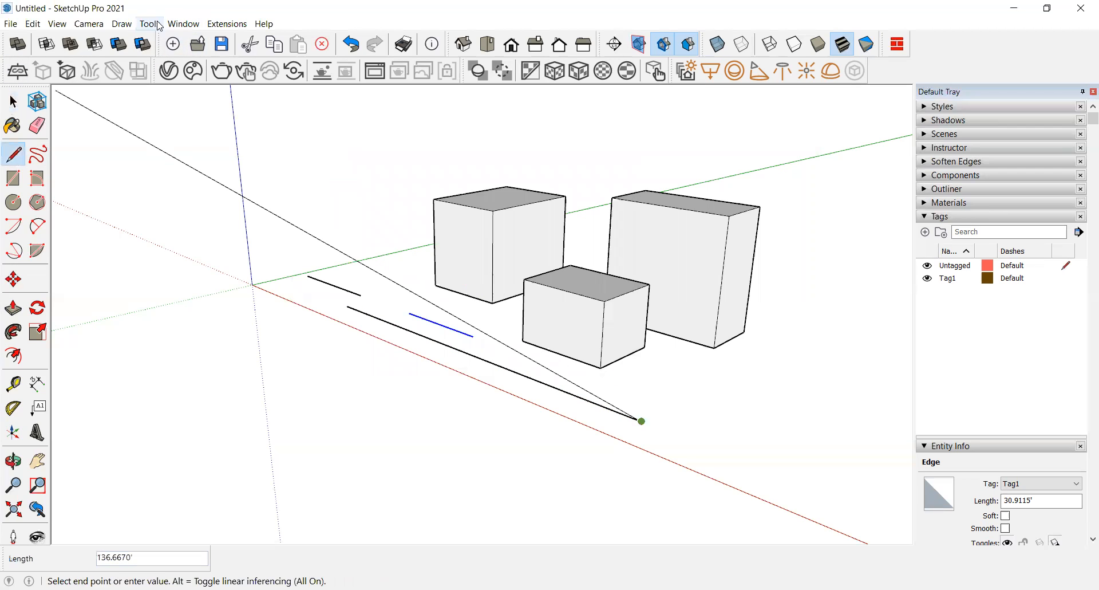
Step: Set the drawing click style to Auto detect in Preferences, then add one more line segment and exit the tool
click(174, 25)
click(237, 104)
click(400, 159)
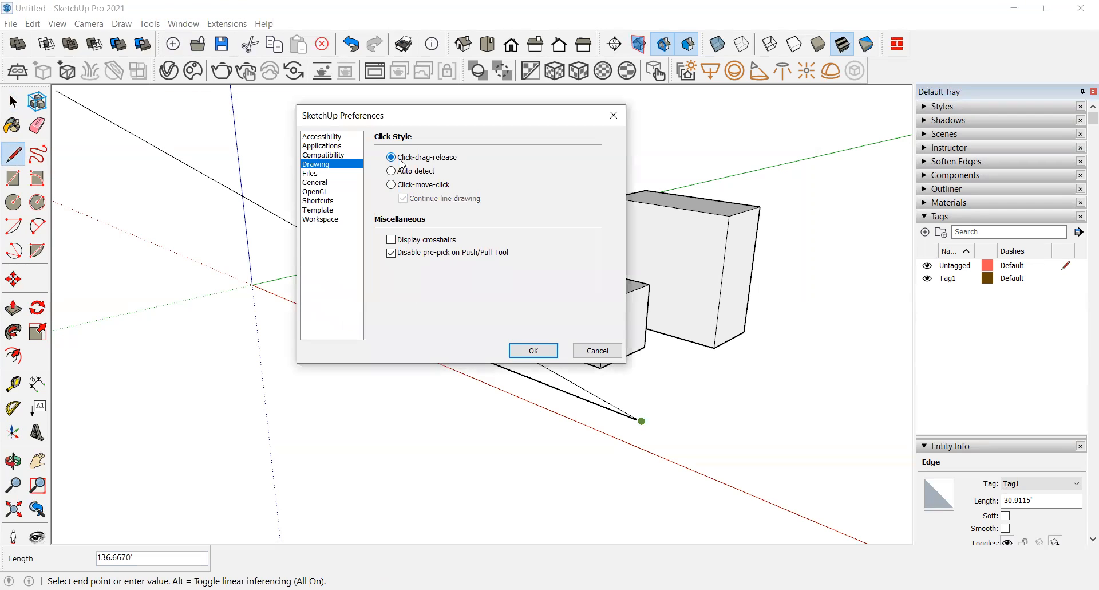
click(402, 171)
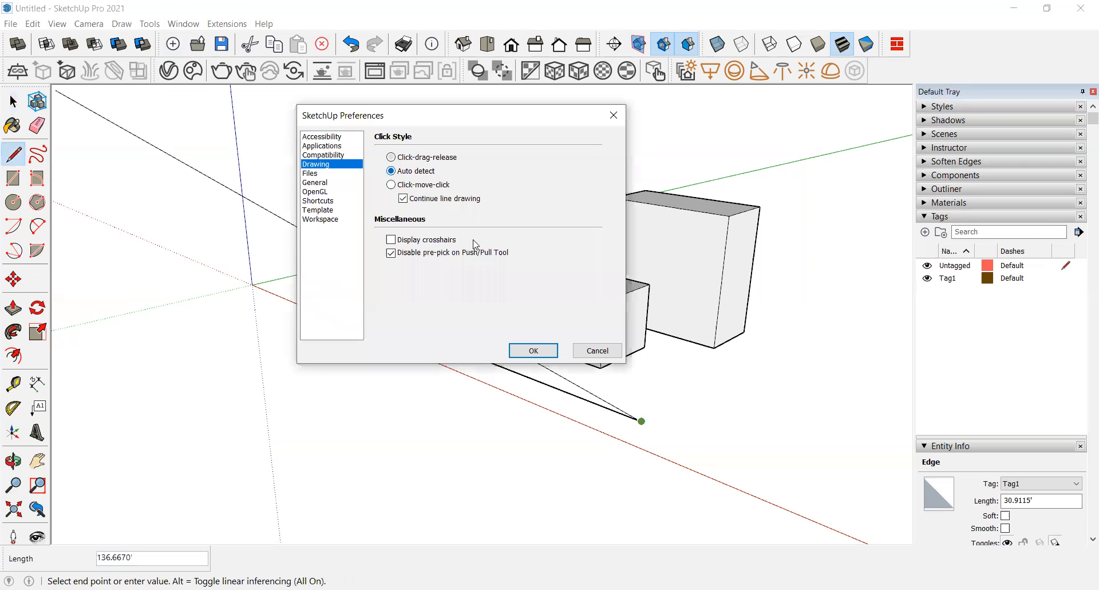
click(547, 356)
click(792, 331)
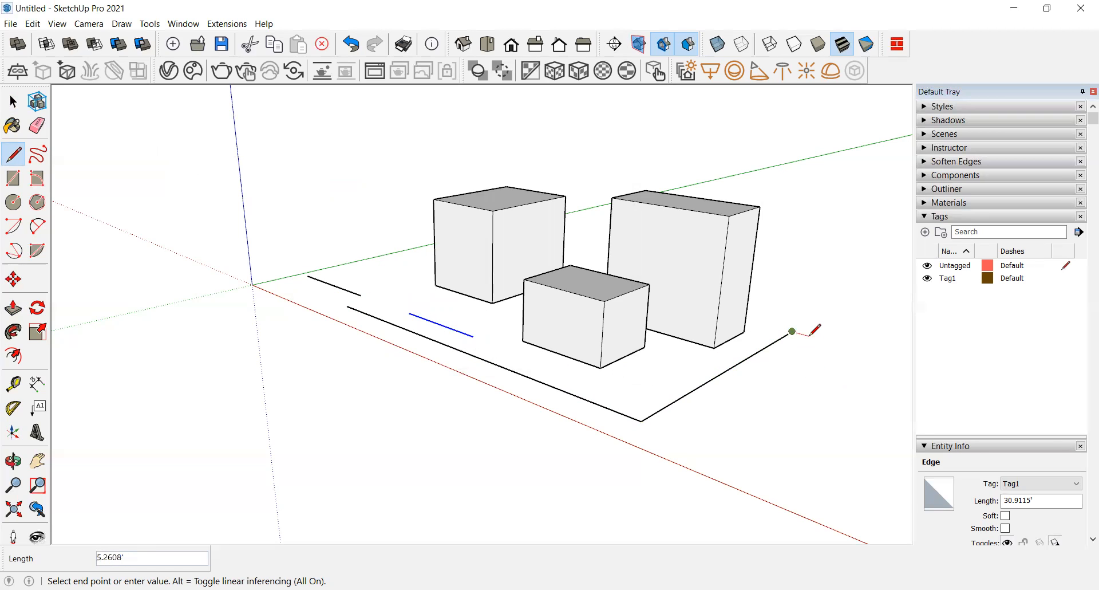
key(Escape)
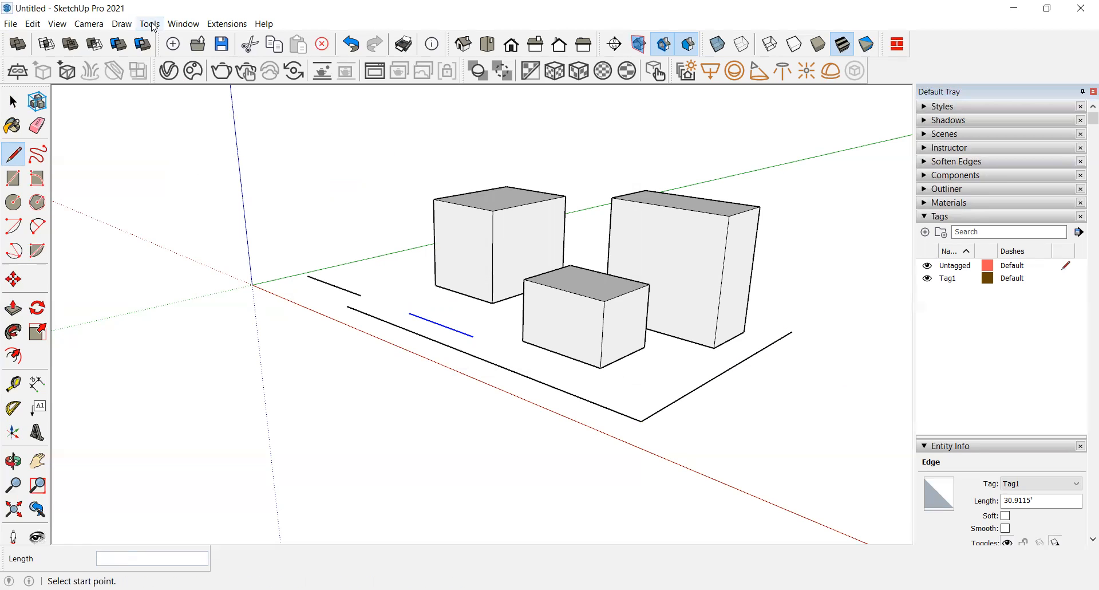
Step: Reopen Preferences and review the Files and General pages, including the auto-save interval setting
click(172, 24)
click(241, 103)
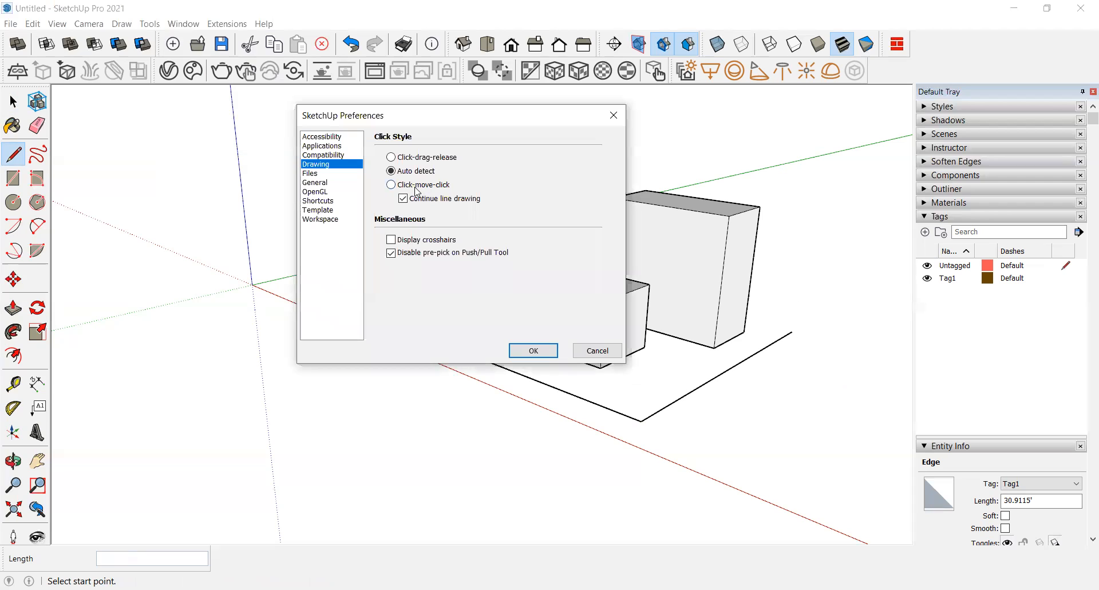
click(412, 186)
click(316, 173)
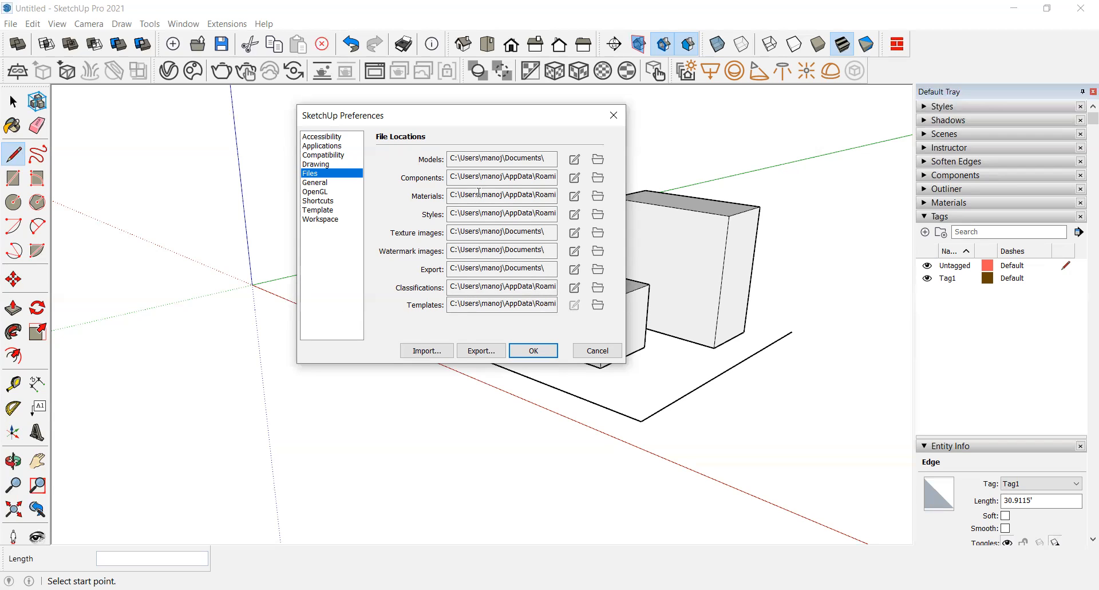
click(321, 184)
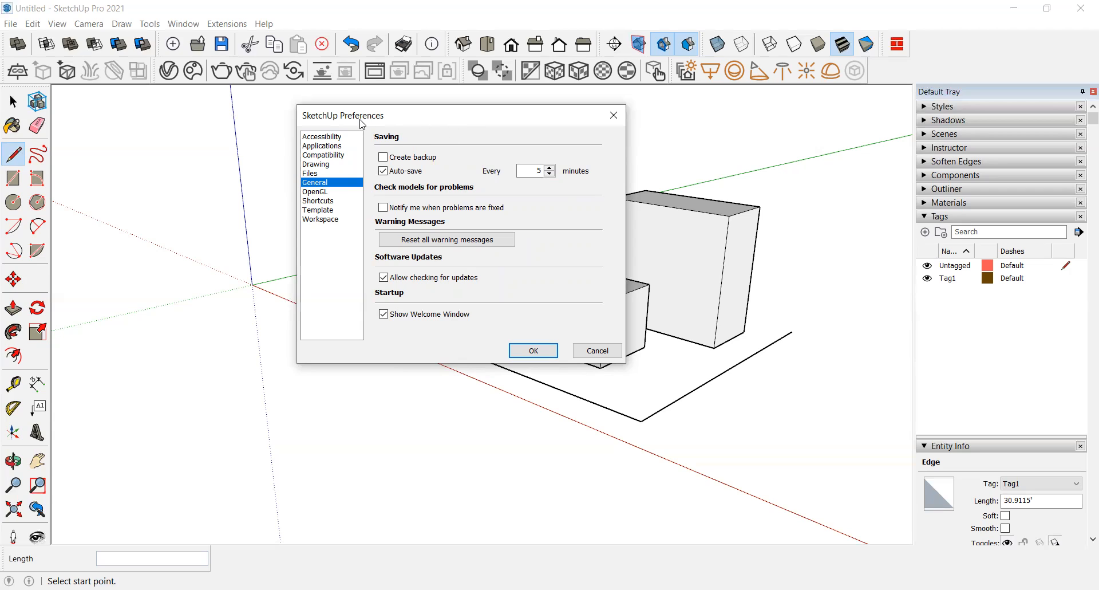
mouse_move(381, 124)
mouse_down()
mouse_move(234, 90)
mouse_move(342, 114)
mouse_up()
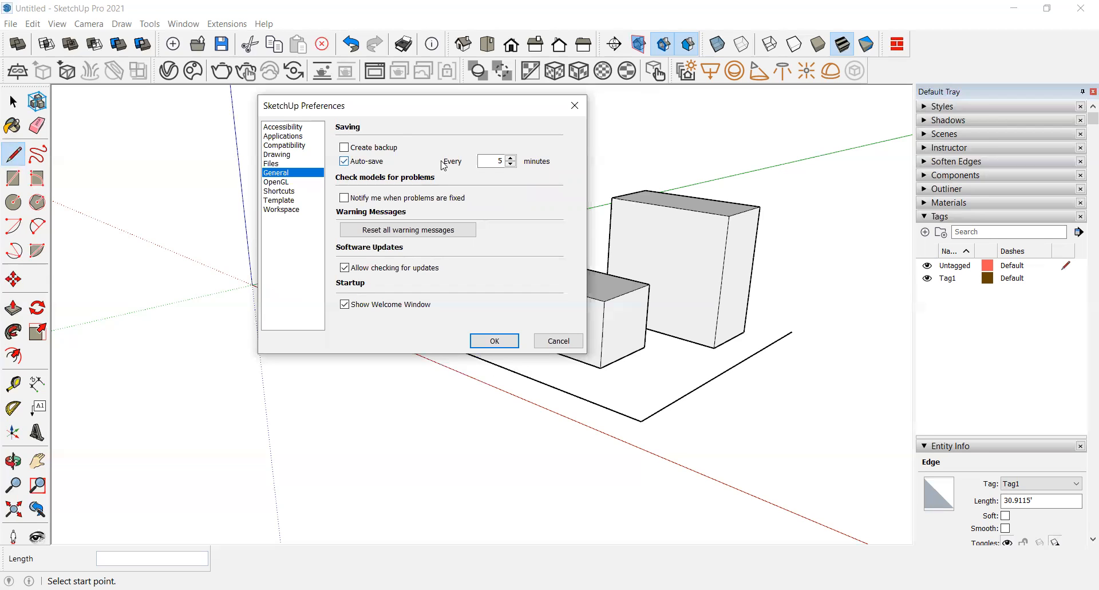
double_click(502, 161)
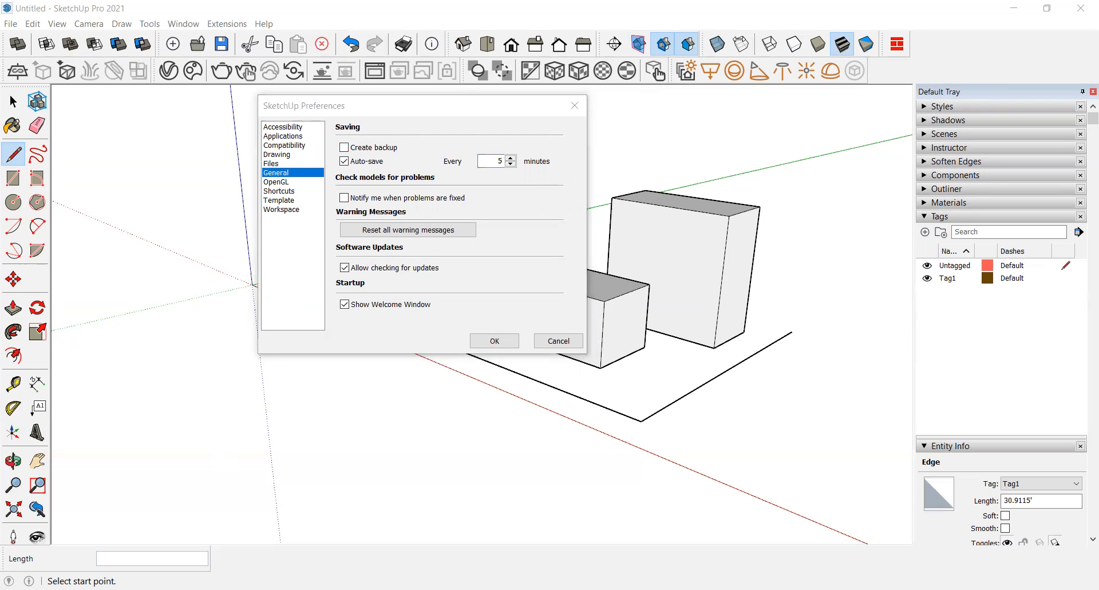
click(465, 268)
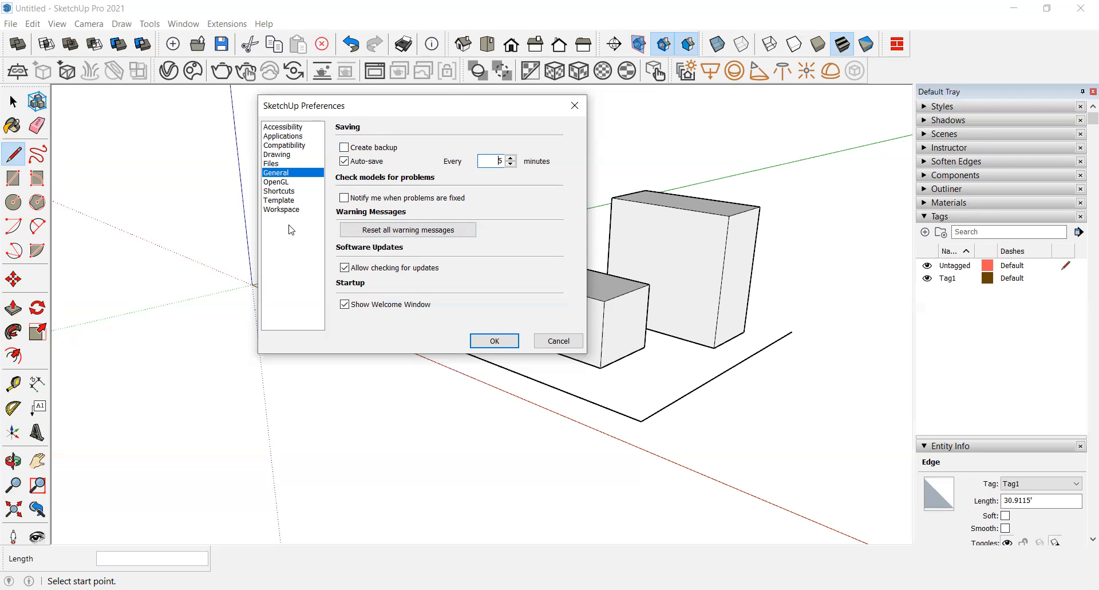
Step: Open the Shortcuts preference page and browse through the list of functions and their shortcuts
click(280, 191)
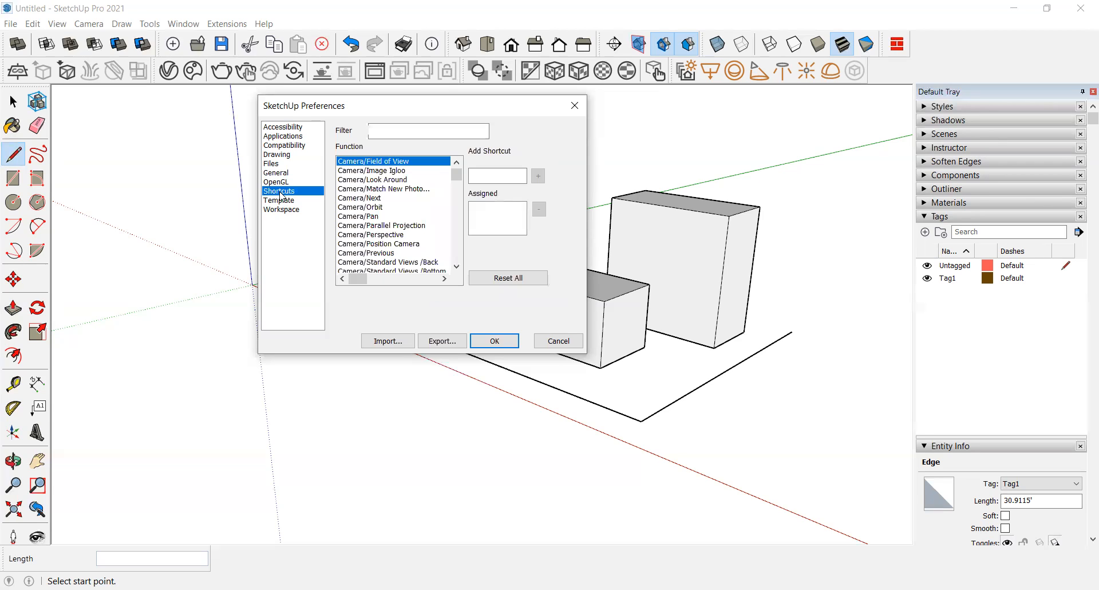
scroll(385, 234, down, 6)
scroll(388, 222, down, 4)
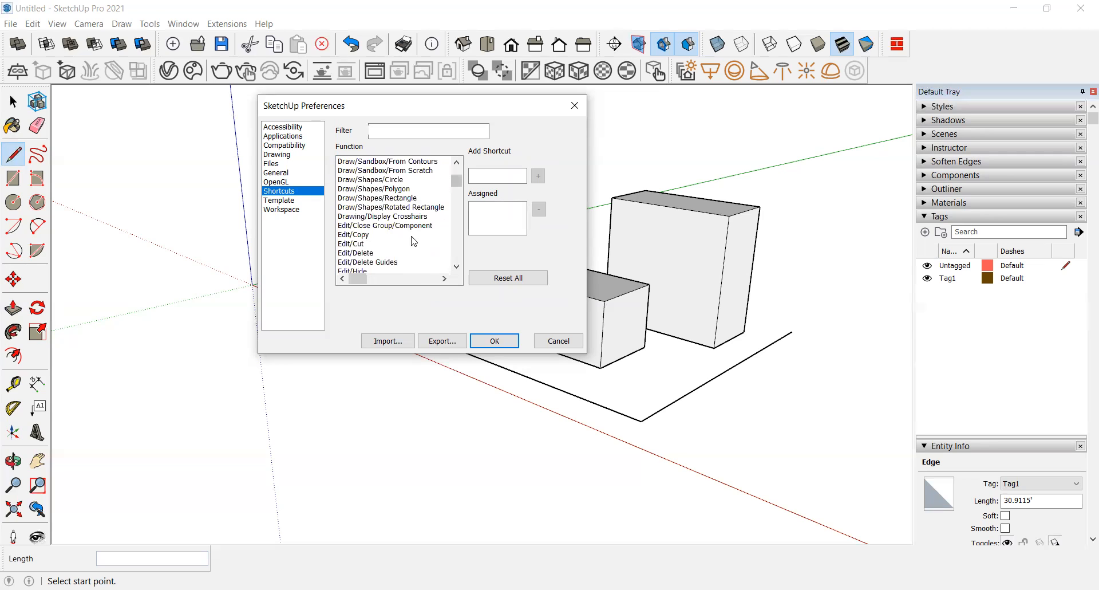
scroll(372, 235, up, 10)
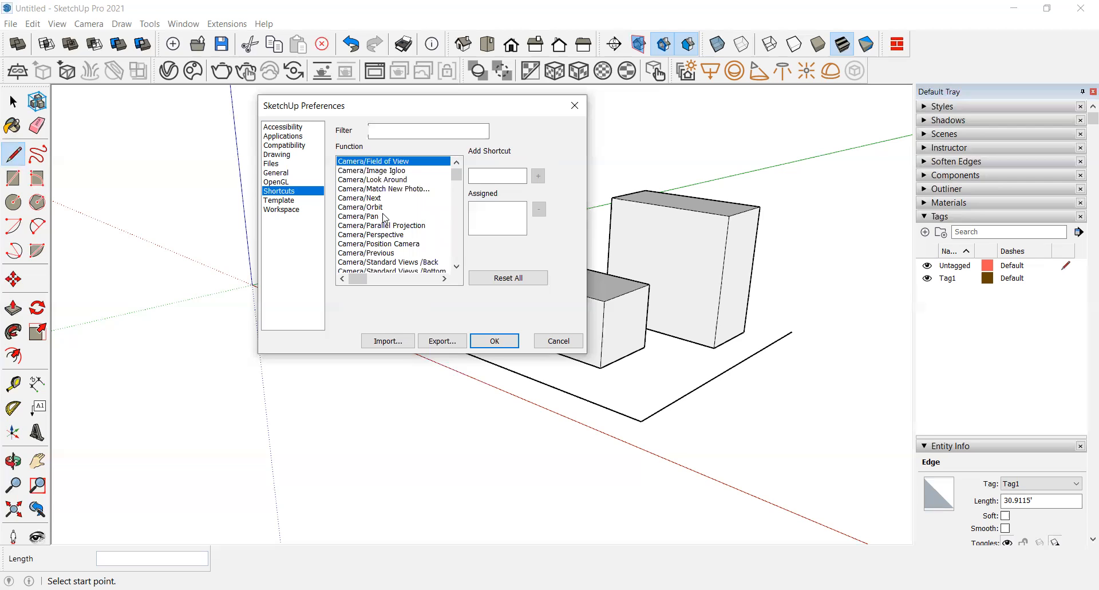
scroll(400, 248, down, 5)
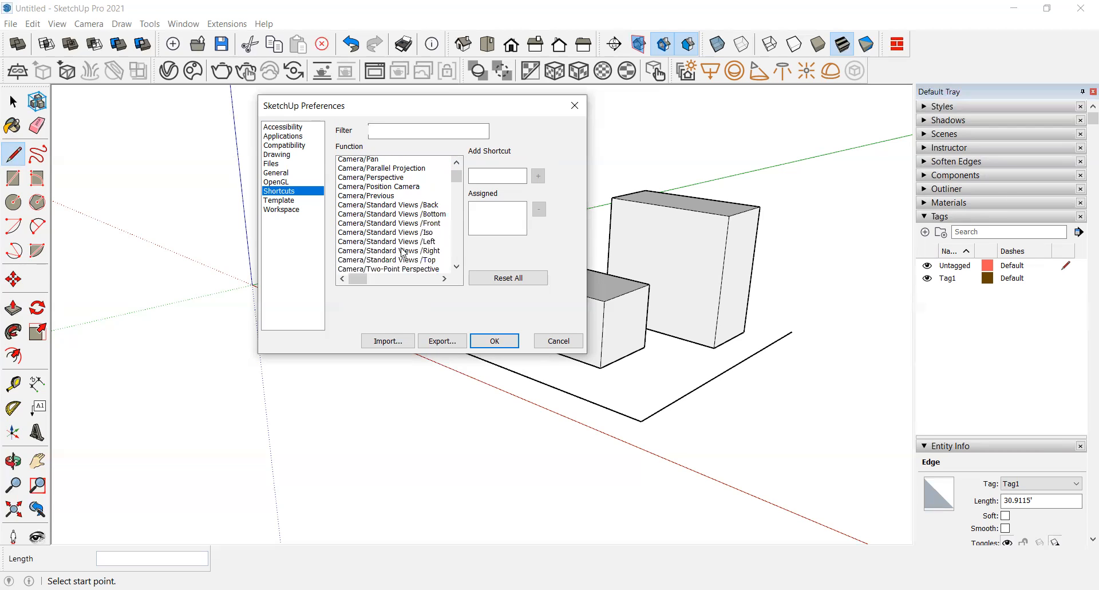
scroll(401, 241, down, 2)
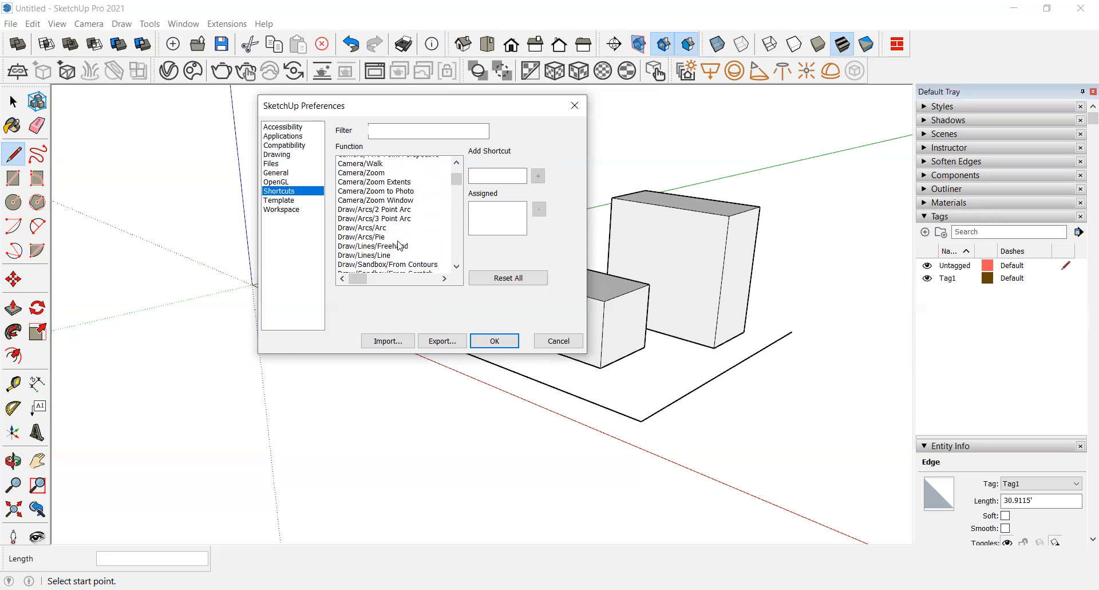
scroll(398, 235, down, 7)
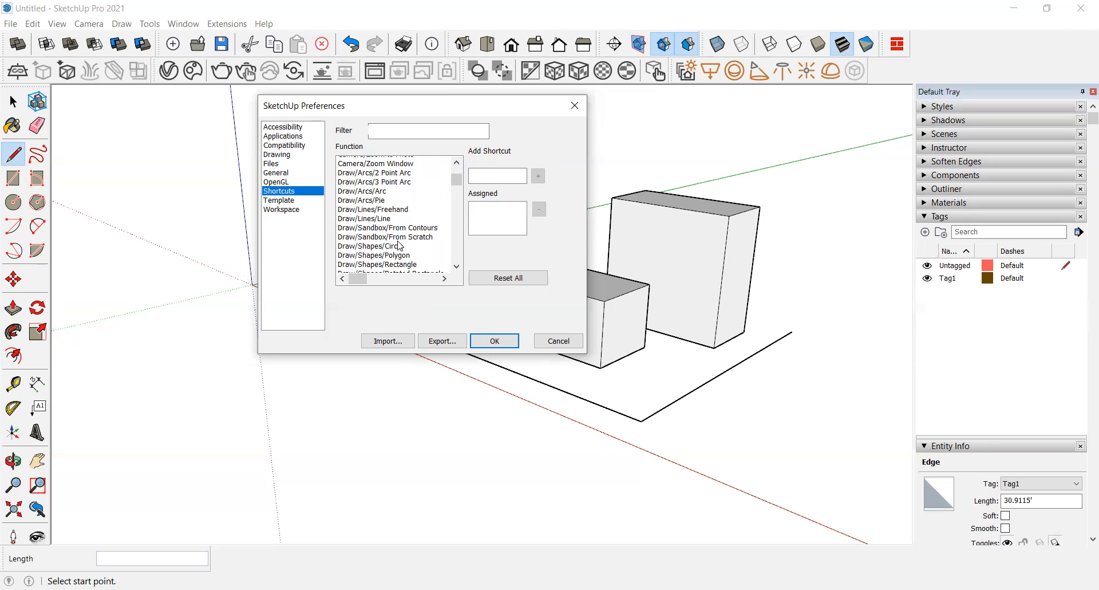
scroll(400, 240, down, 3)
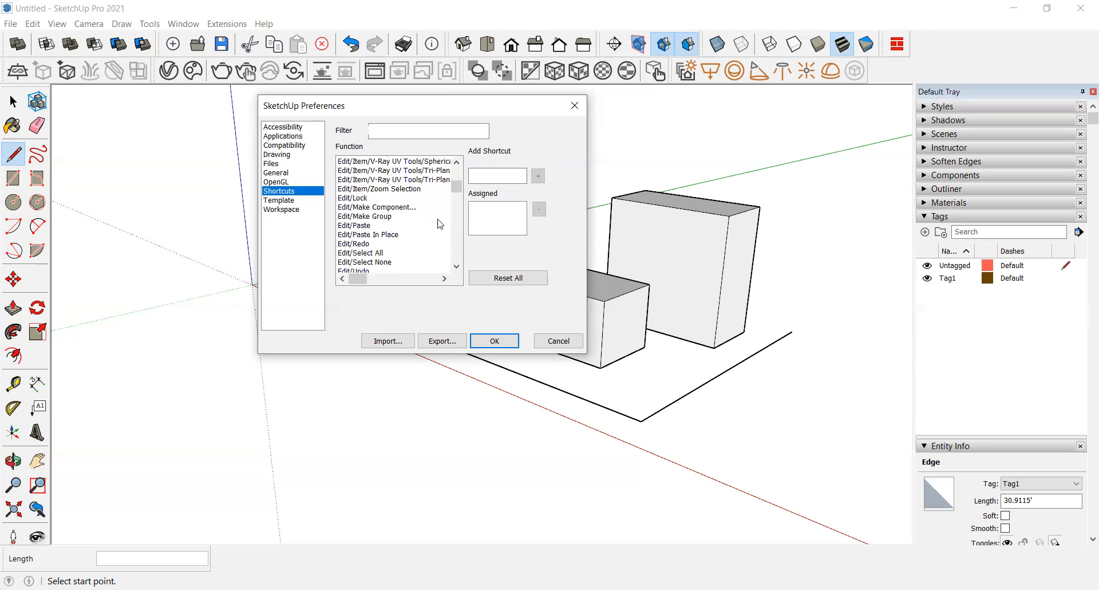
scroll(458, 225, down, 5)
scroll(456, 226, down, 4)
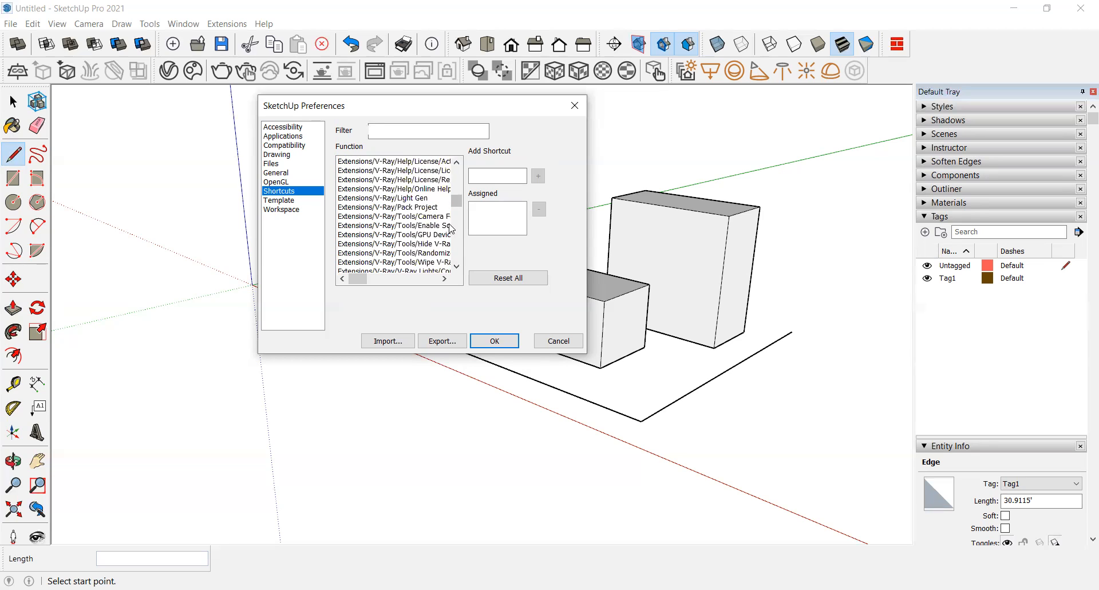
scroll(414, 226, down, 10)
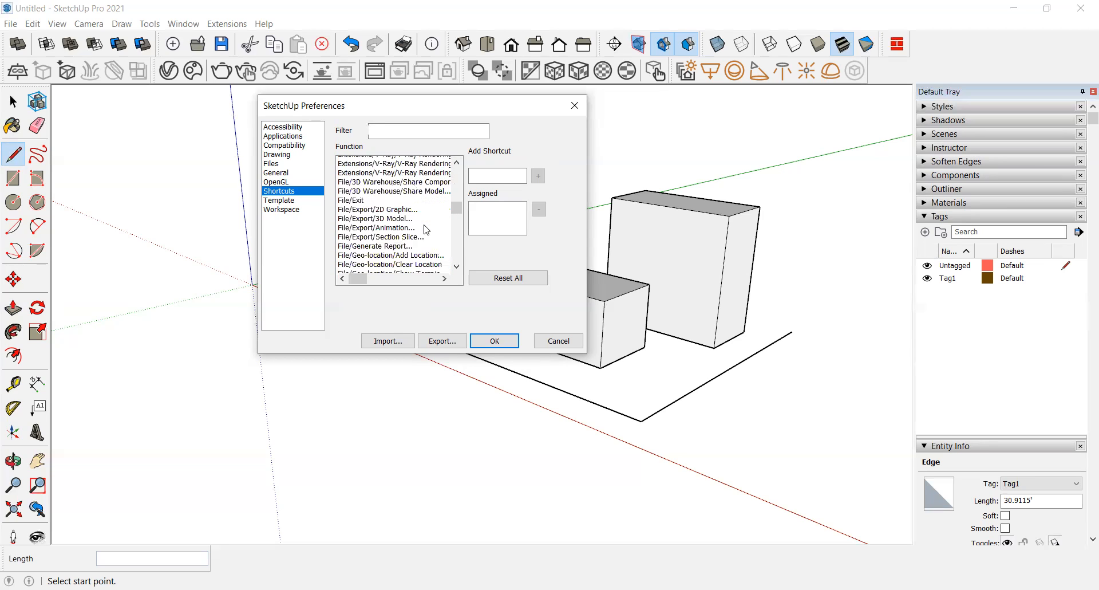
scroll(410, 226, up, 5)
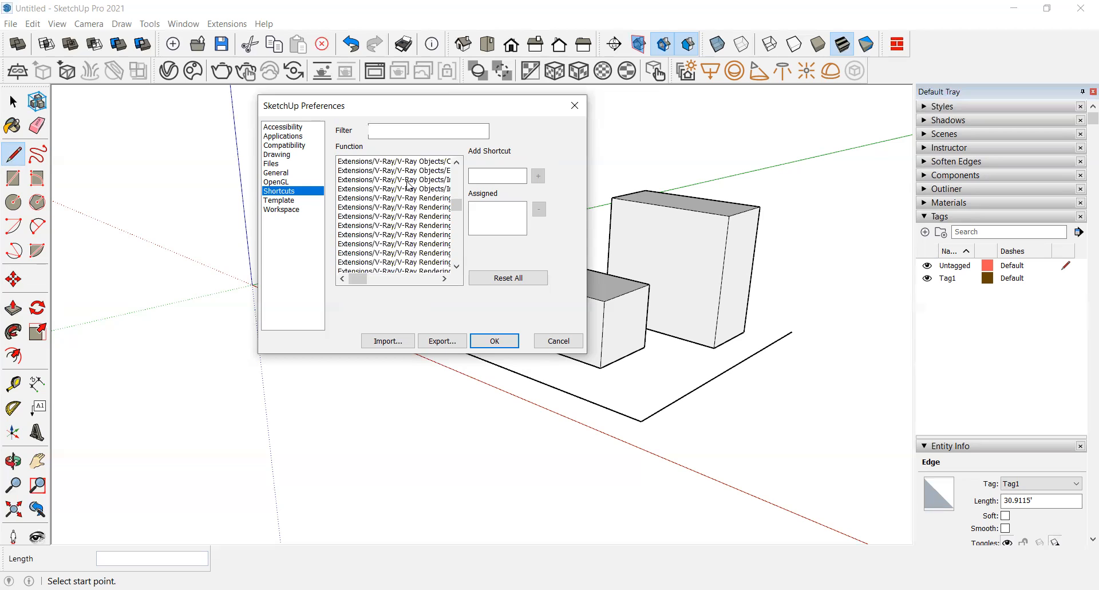
scroll(409, 215, down, 5)
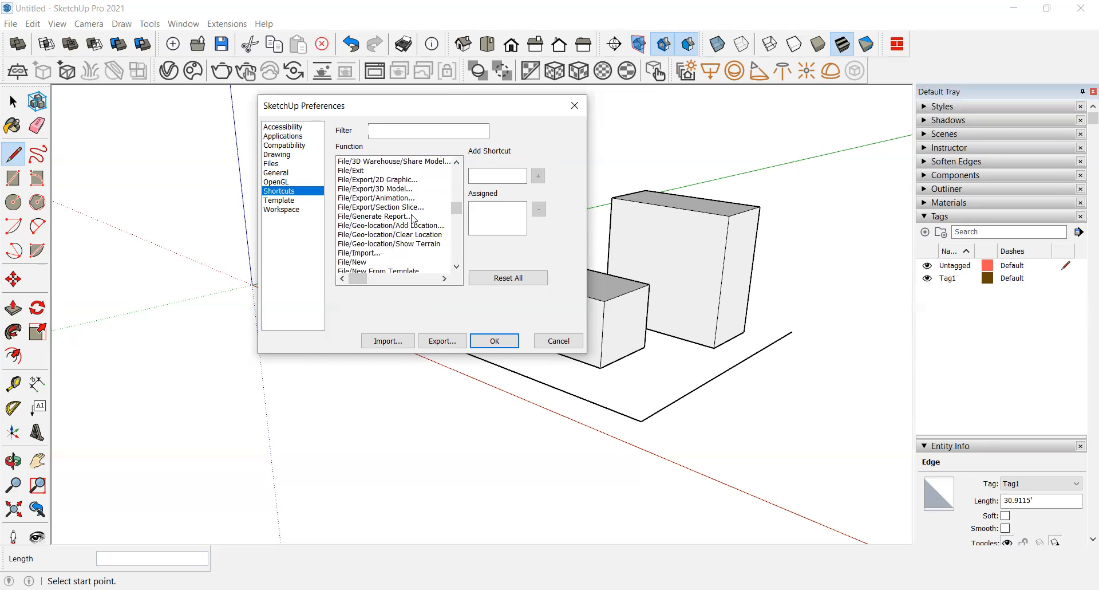
scroll(419, 240, down, 1)
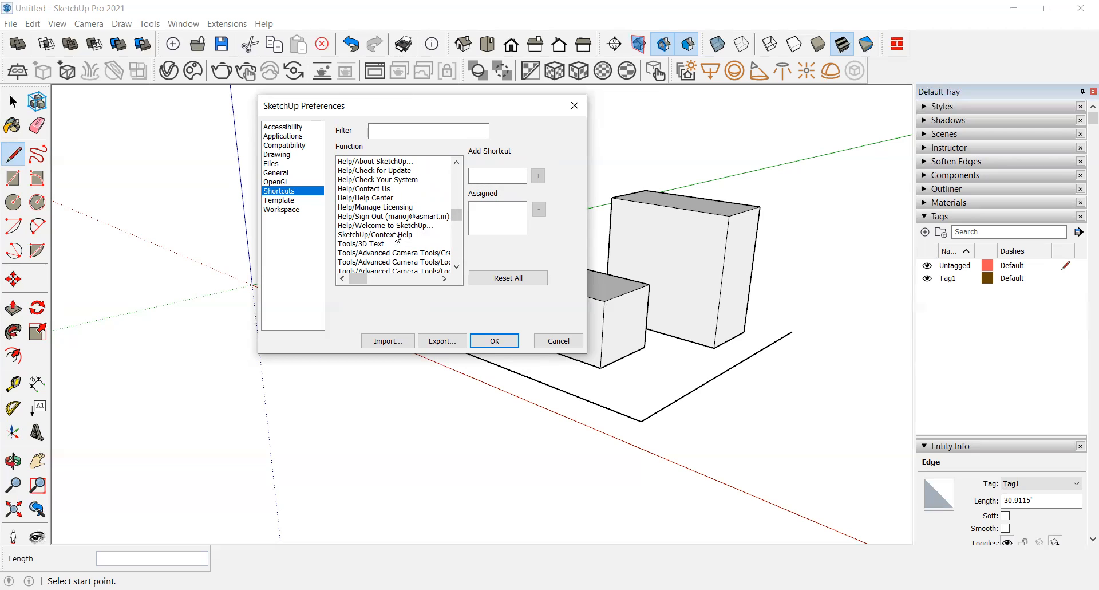
scroll(396, 237, down, 10)
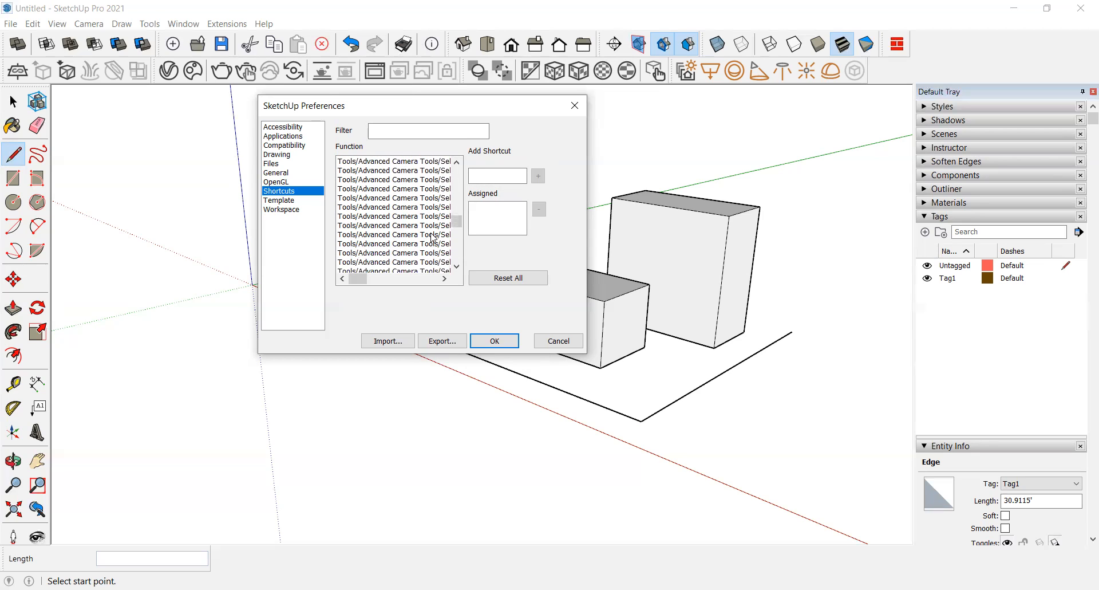
mouse_move(358, 279)
mouse_down()
mouse_move(400, 286)
mouse_move(360, 282)
mouse_up()
scroll(424, 261, down, 10)
scroll(423, 261, down, 10)
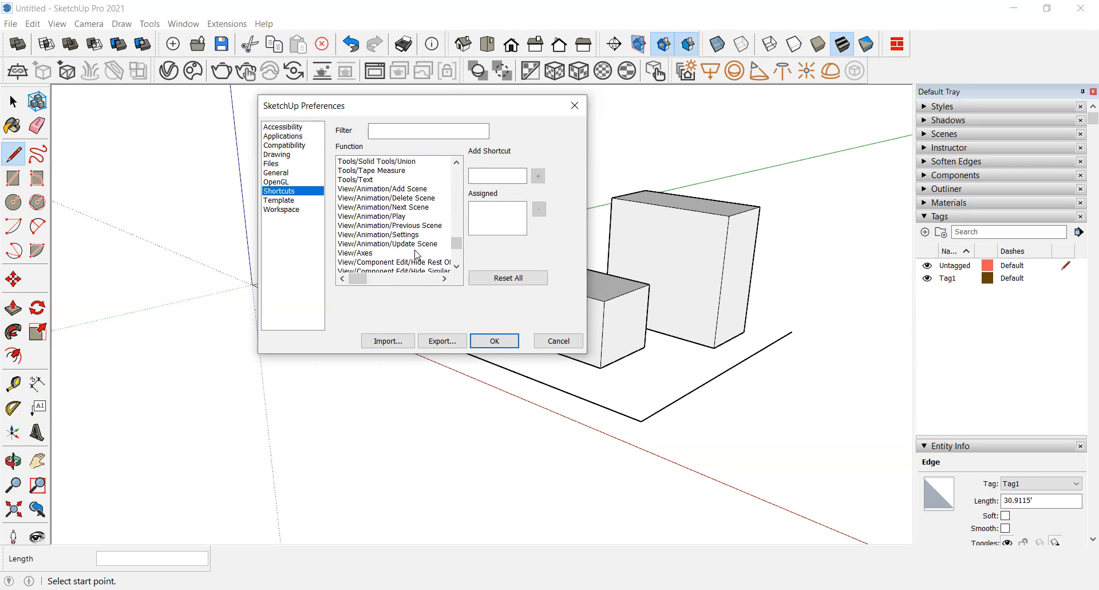
Step: Try to assign T as the shortcut for Tools/Text, close Preferences and test the T key in the model
click(369, 180)
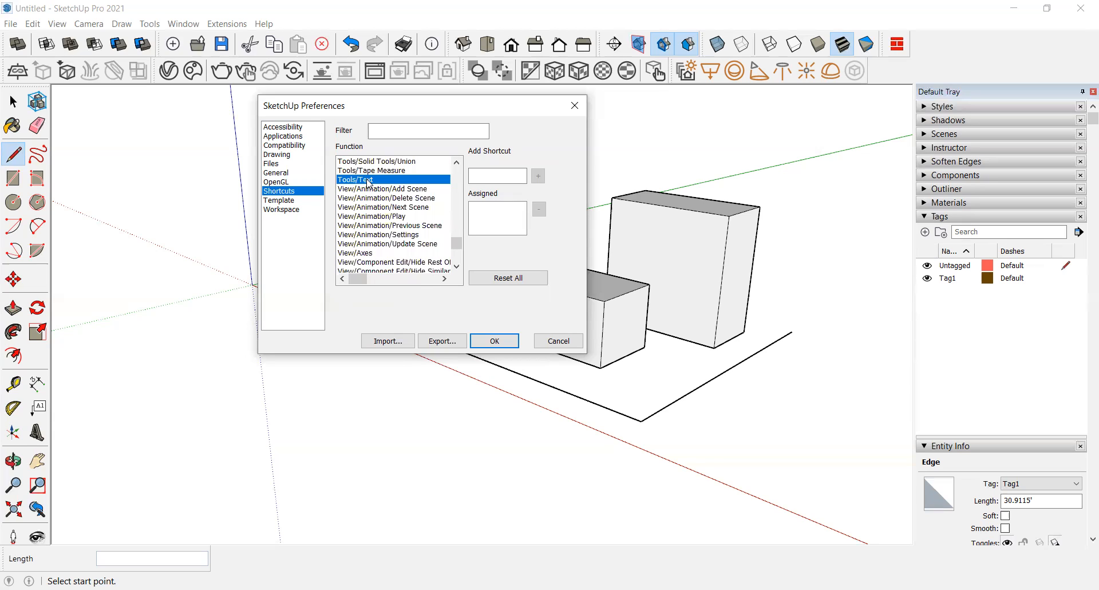
click(492, 179)
key(BackSpace)
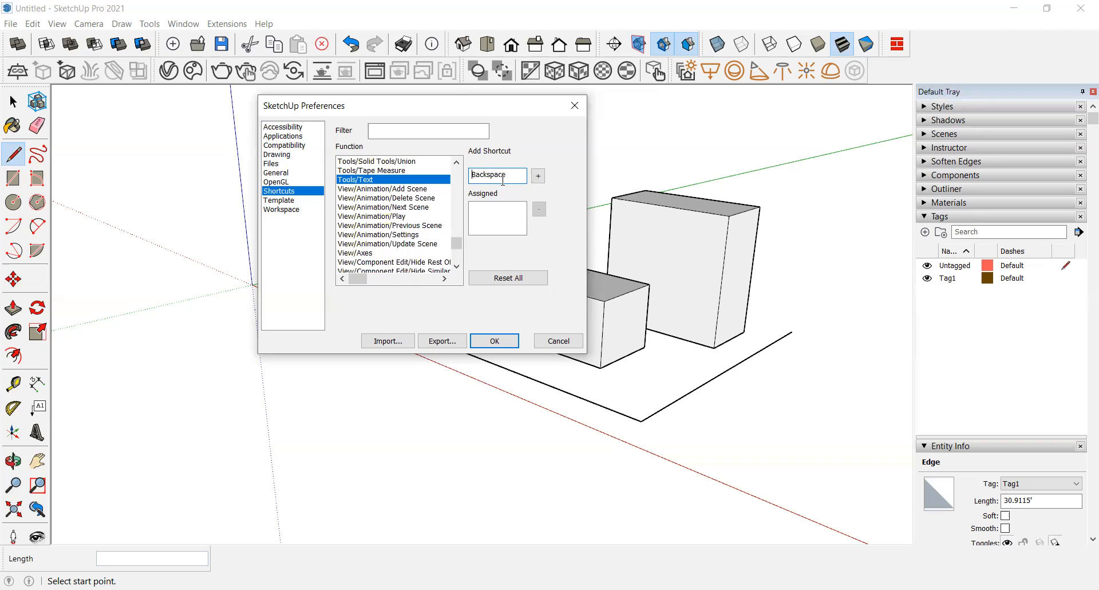
drag(514, 176, 461, 170)
key(t)
drag(491, 172, 444, 173)
click(495, 340)
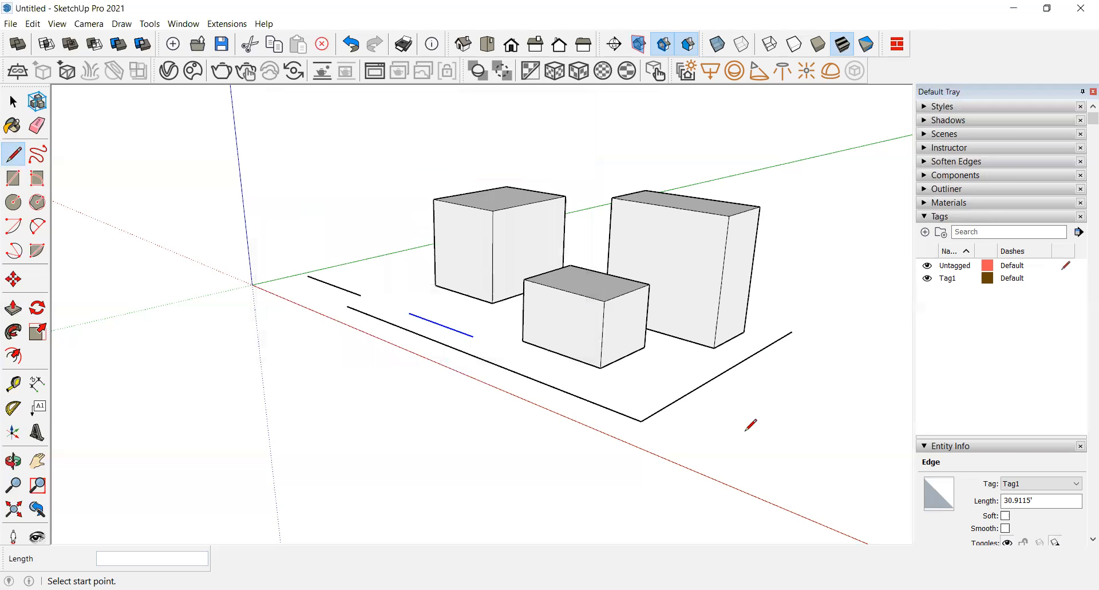
key(space)
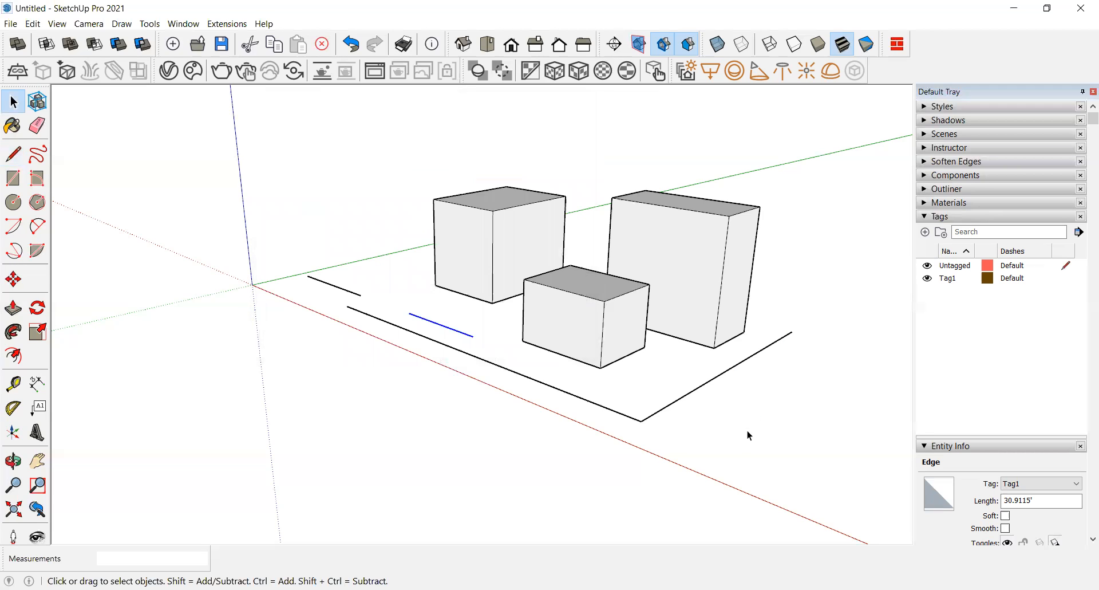
key(t)
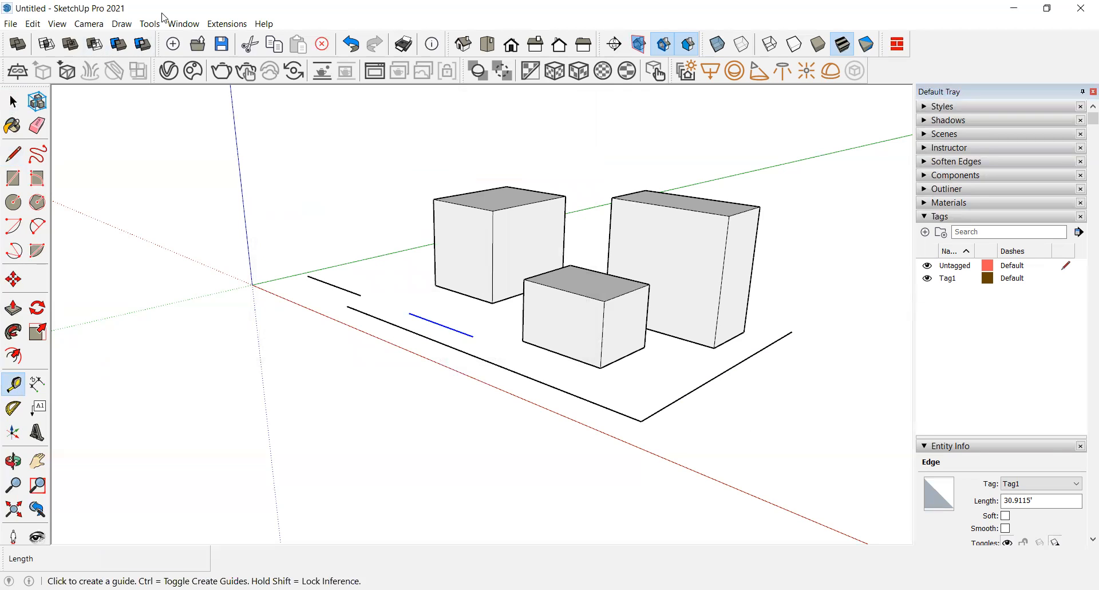
Step: Reopen Preferences and try to assign M as the shortcut for the Tools/Text function, then confirm
click(183, 24)
click(223, 107)
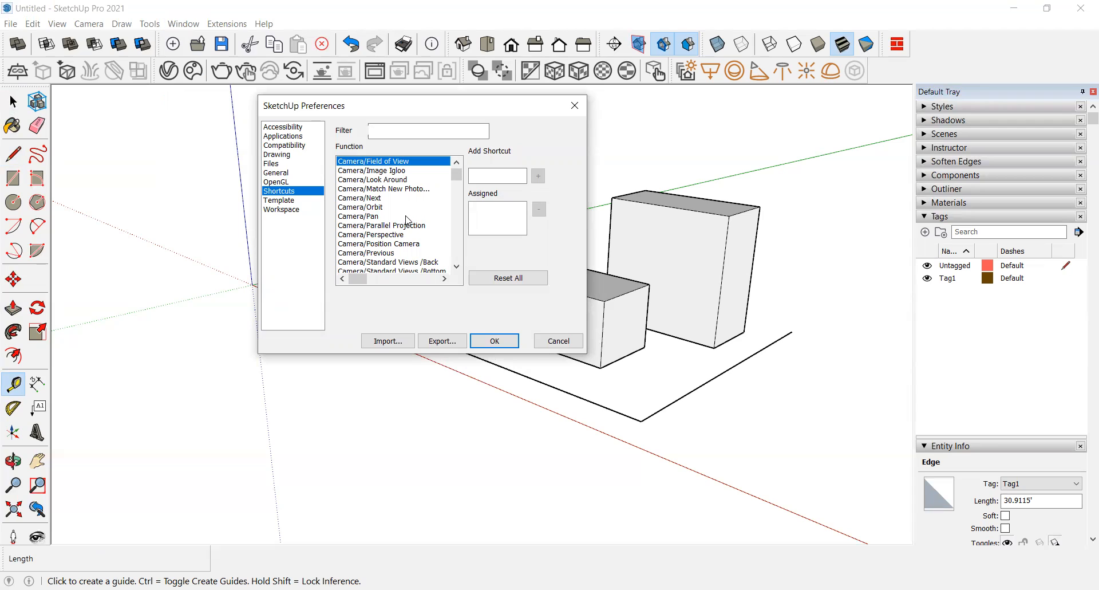
drag(457, 174, 456, 263)
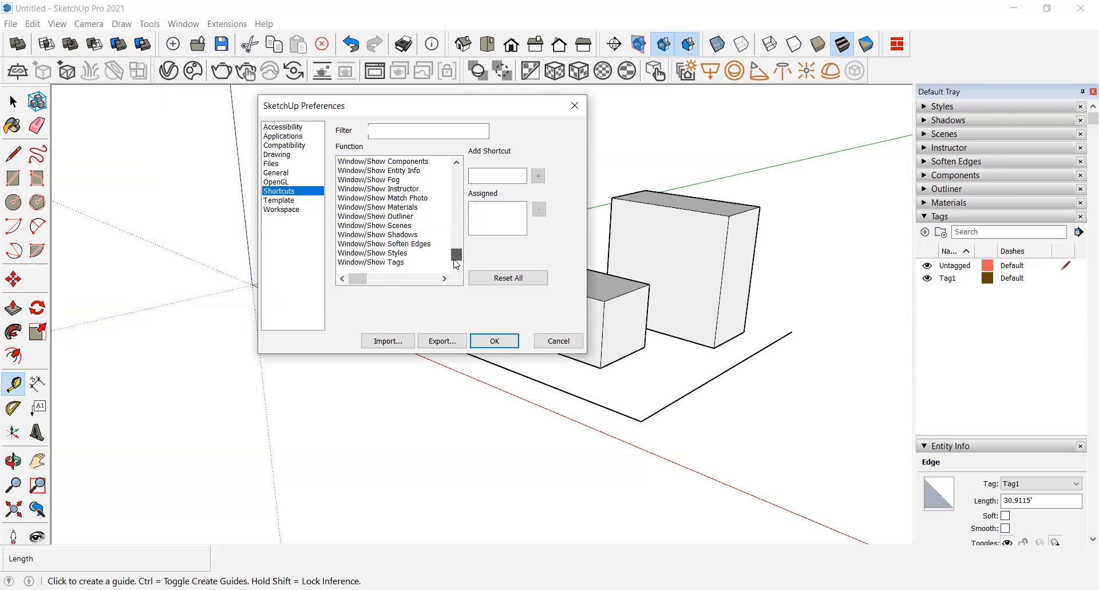
click(394, 254)
click(389, 226)
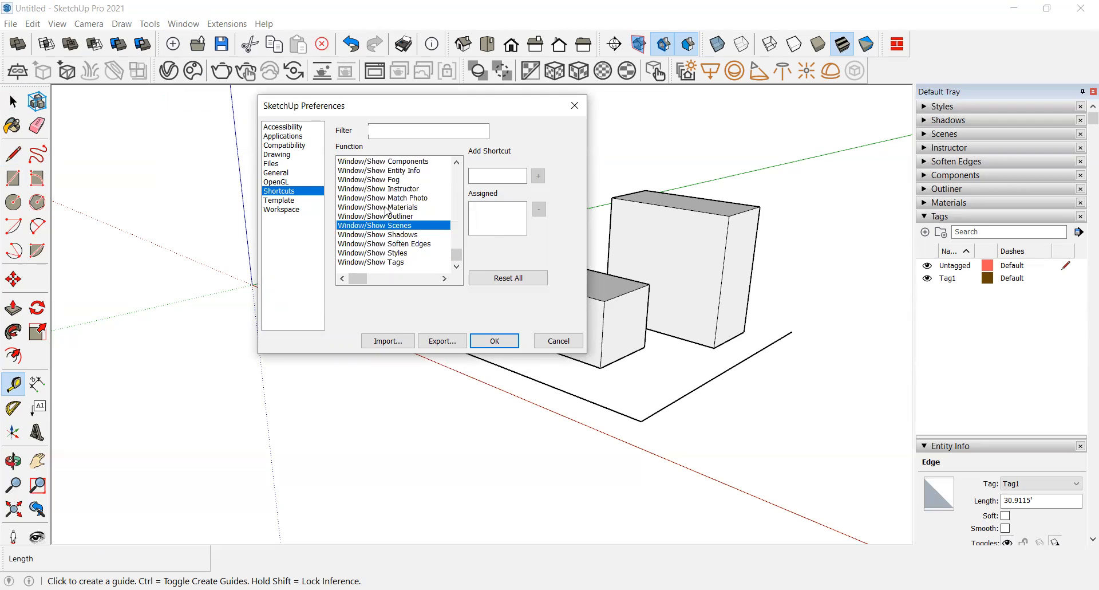
scroll(386, 211, up, 4)
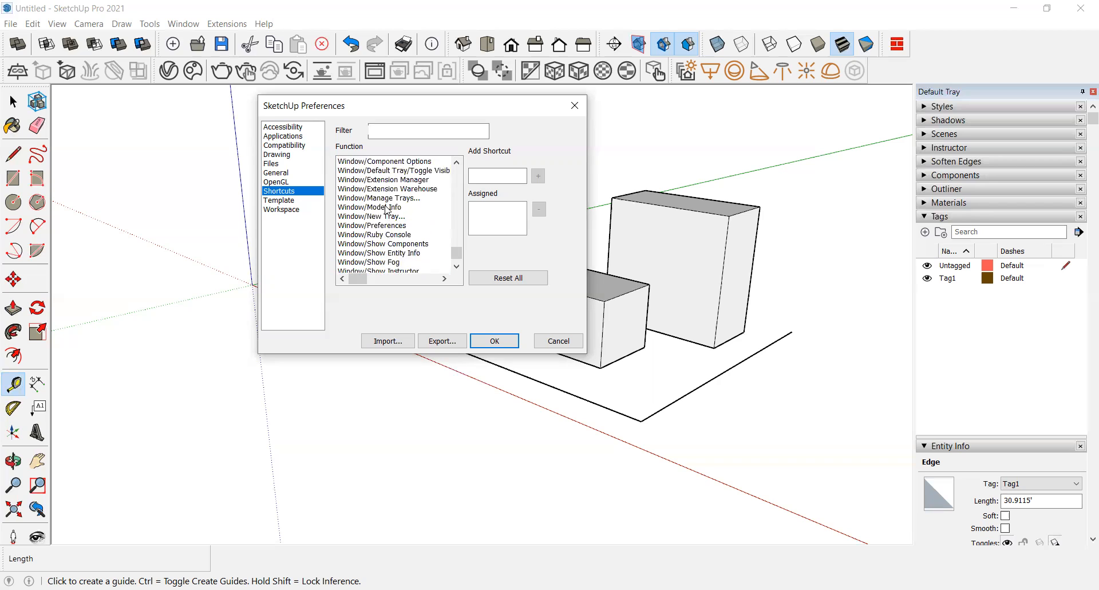
scroll(387, 211, up, 3)
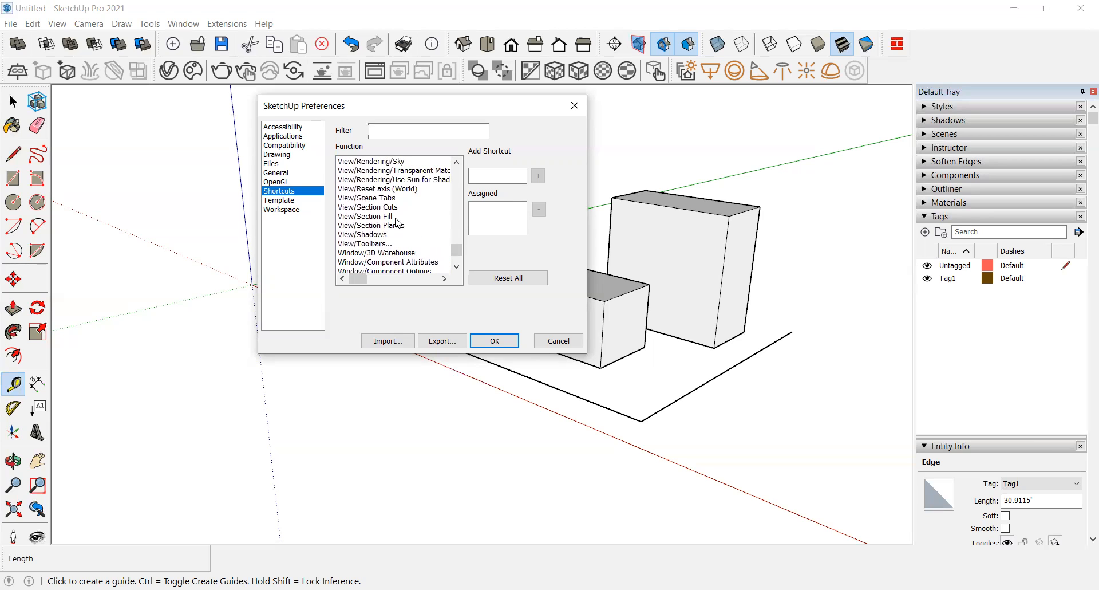
scroll(403, 216, up, 4)
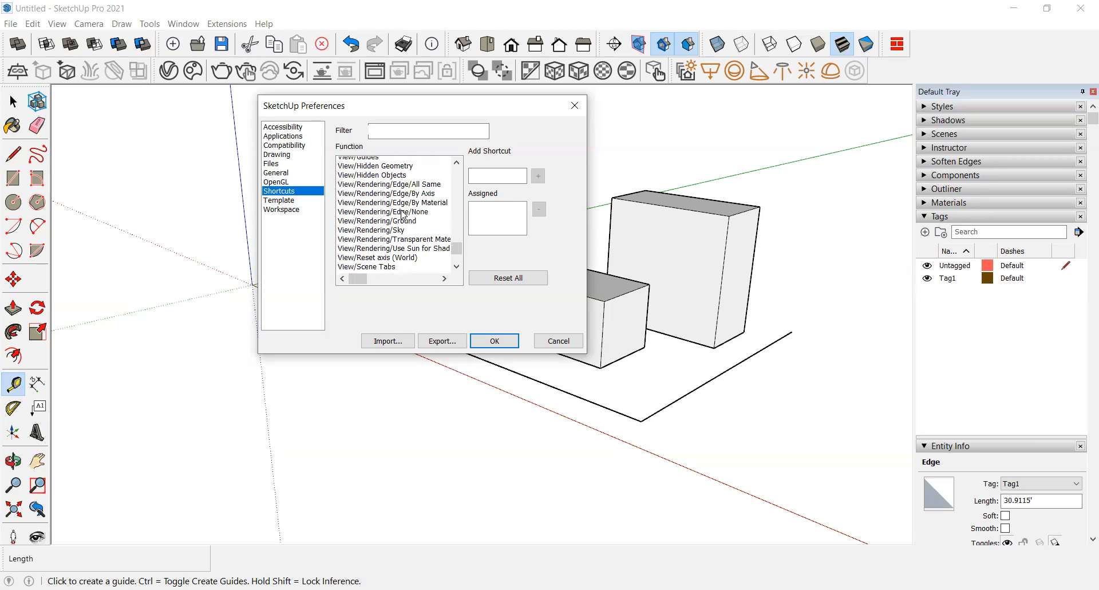
scroll(404, 215, up, 4)
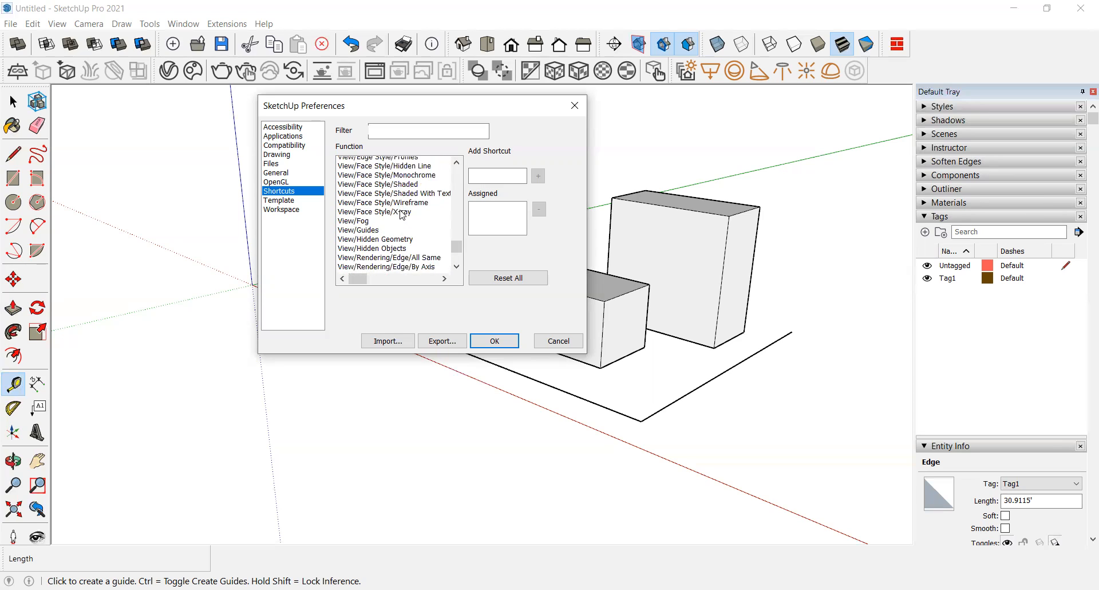
scroll(403, 215, up, 2)
scroll(402, 215, up, 4)
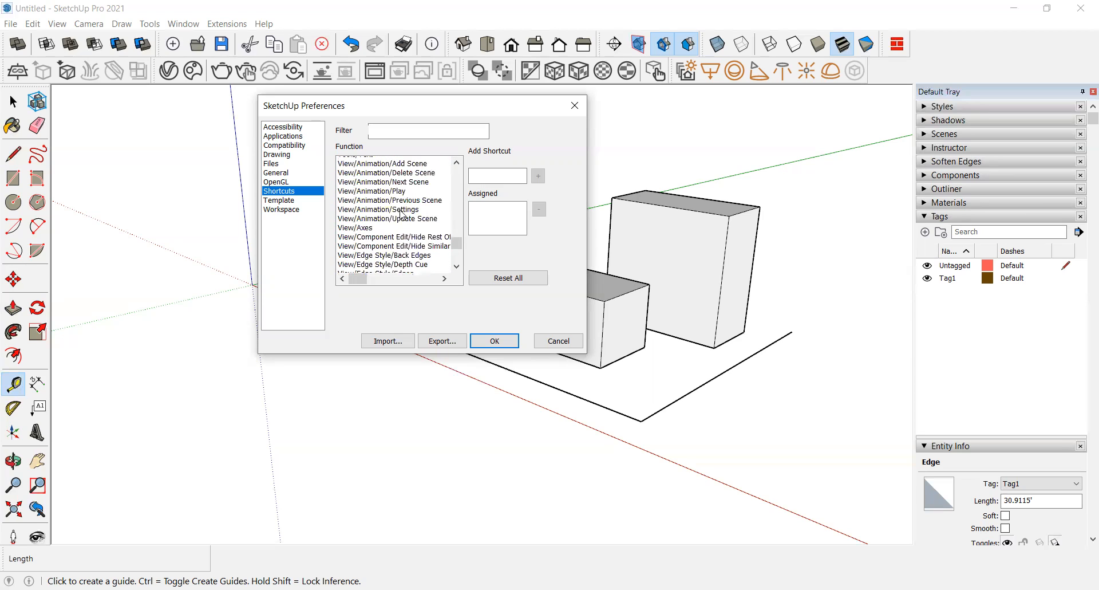
click(360, 236)
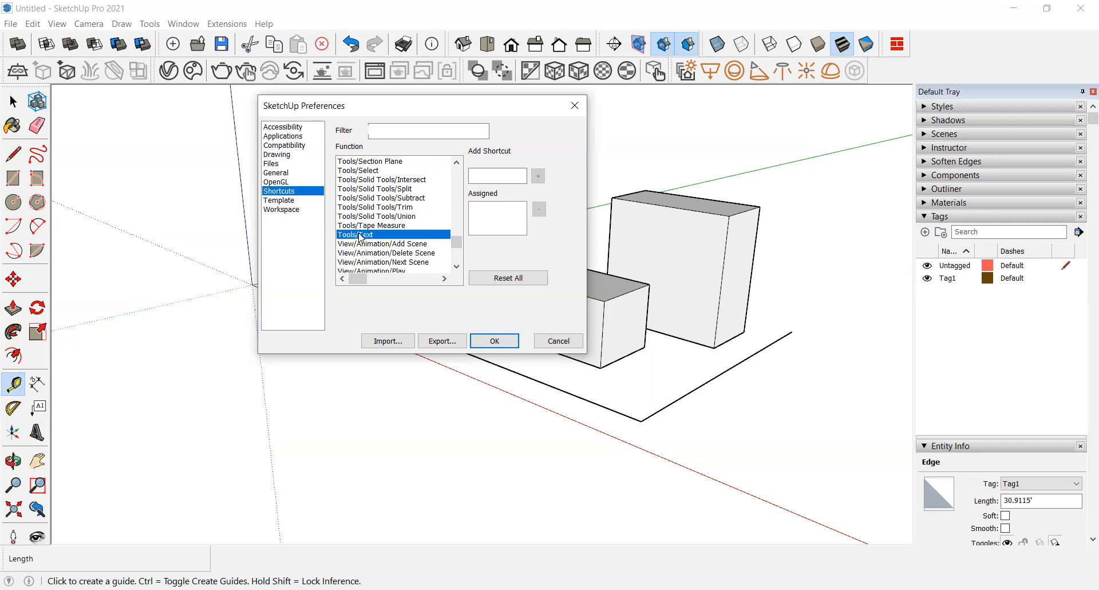
click(480, 174)
click(509, 342)
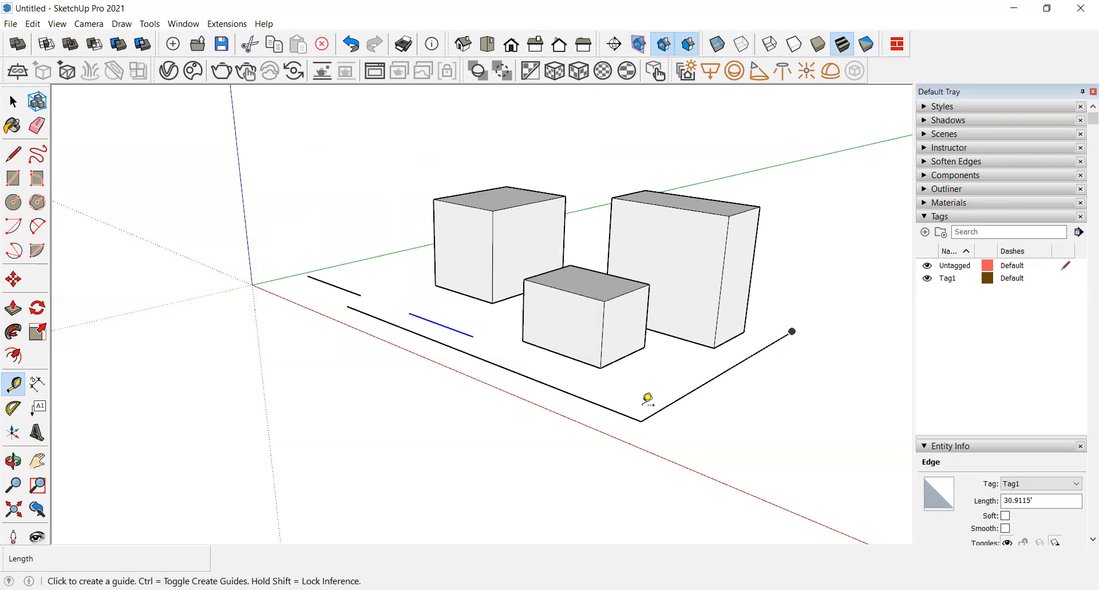
Step: Test the M key in the model by starting a move and cancelling it
key(space)
key(m)
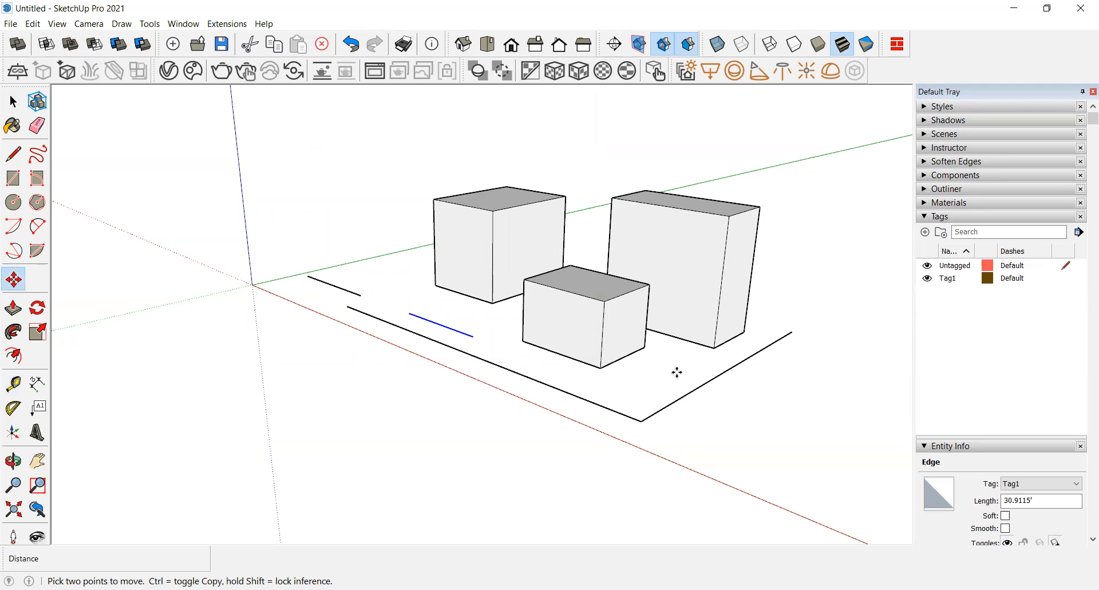
click(681, 374)
key(Escape)
Step: Review the keyboard shortcuts shown beside the commands in the Tools menu
click(184, 24)
mouse_move(150, 25)
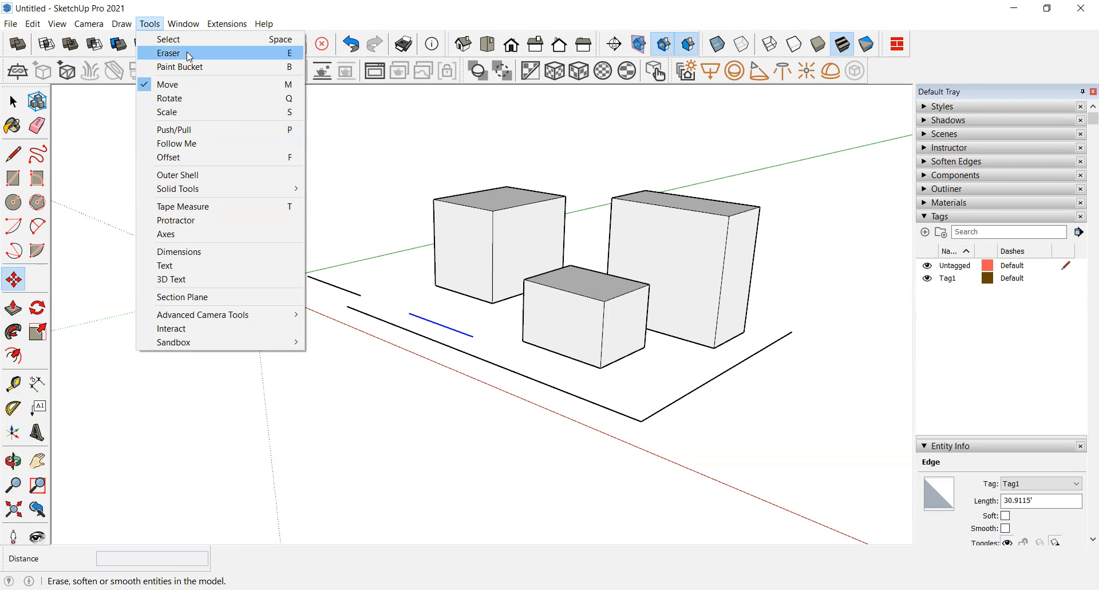
click(172, 26)
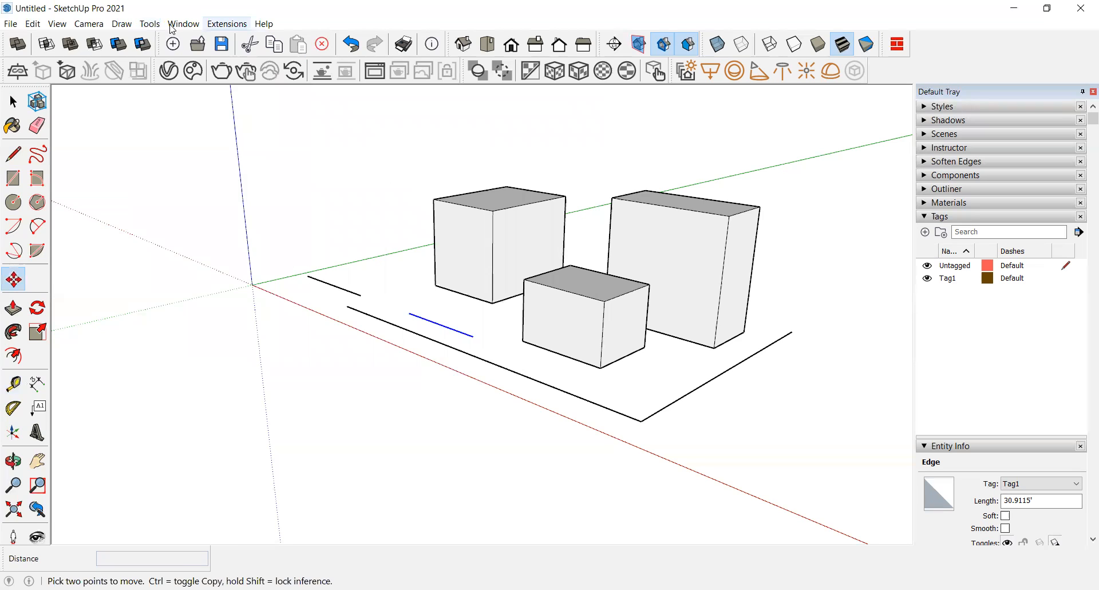
Step: Open Preferences and try to assign N as the shortcut for the Camera/Pan function, then confirm
click(183, 24)
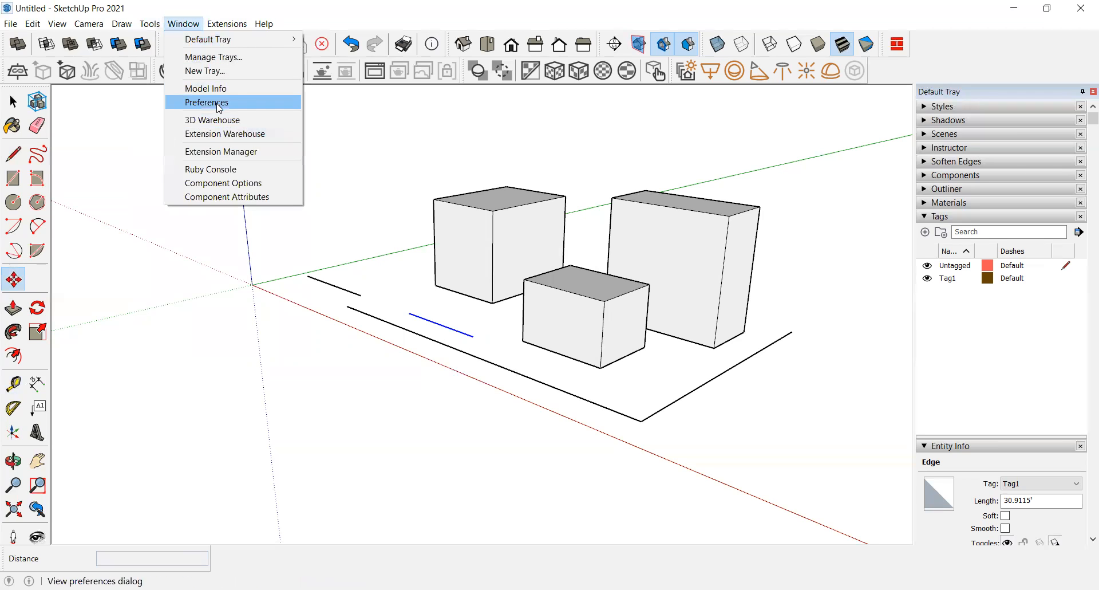
click(207, 102)
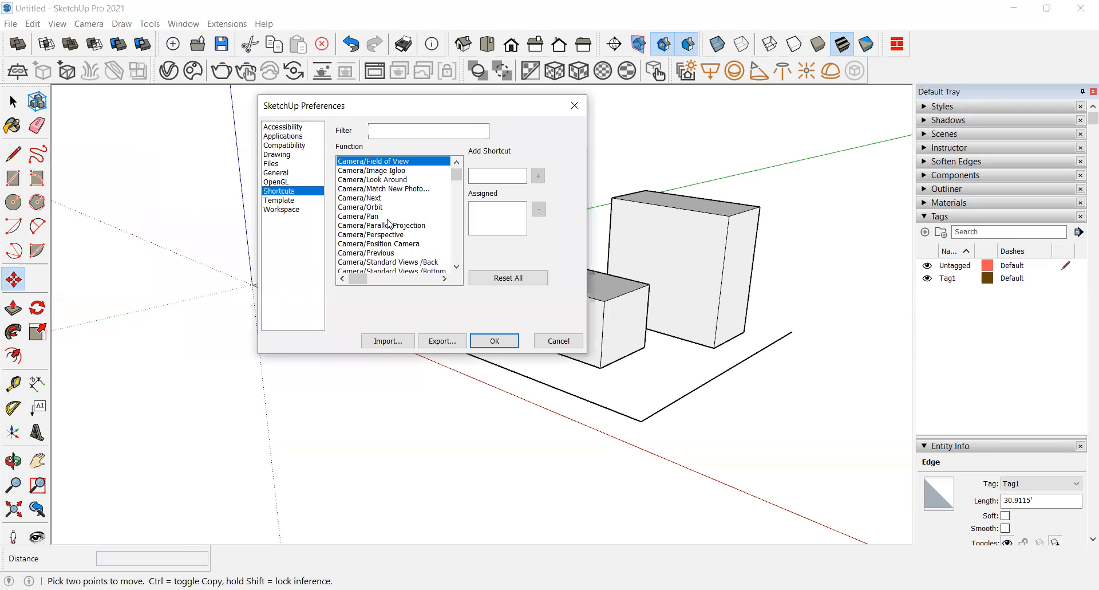
click(375, 217)
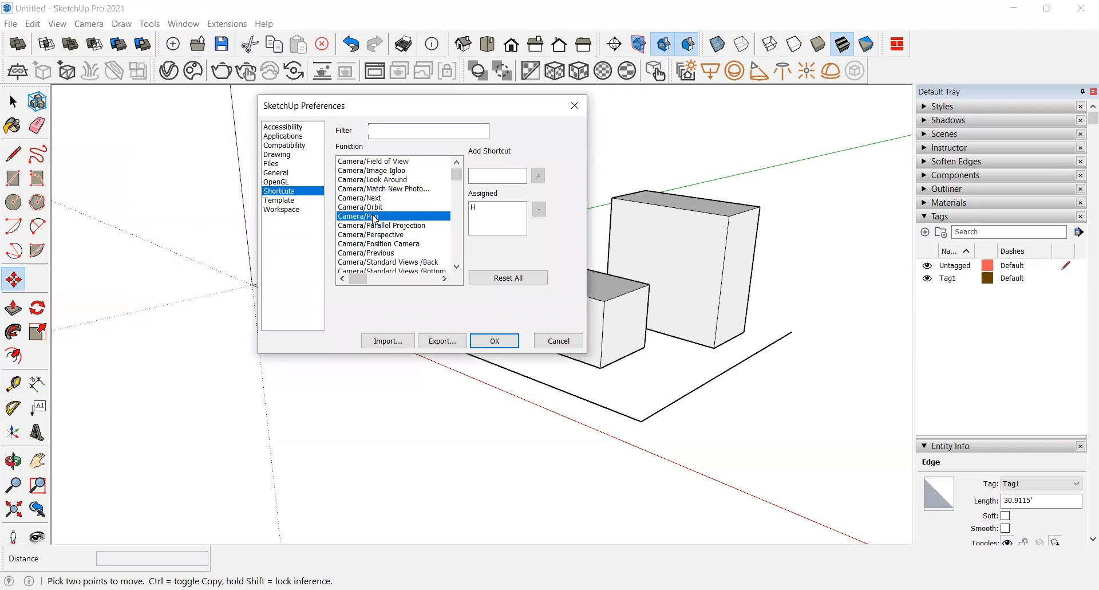
scroll(389, 241, down, 3)
scroll(393, 231, up, 2)
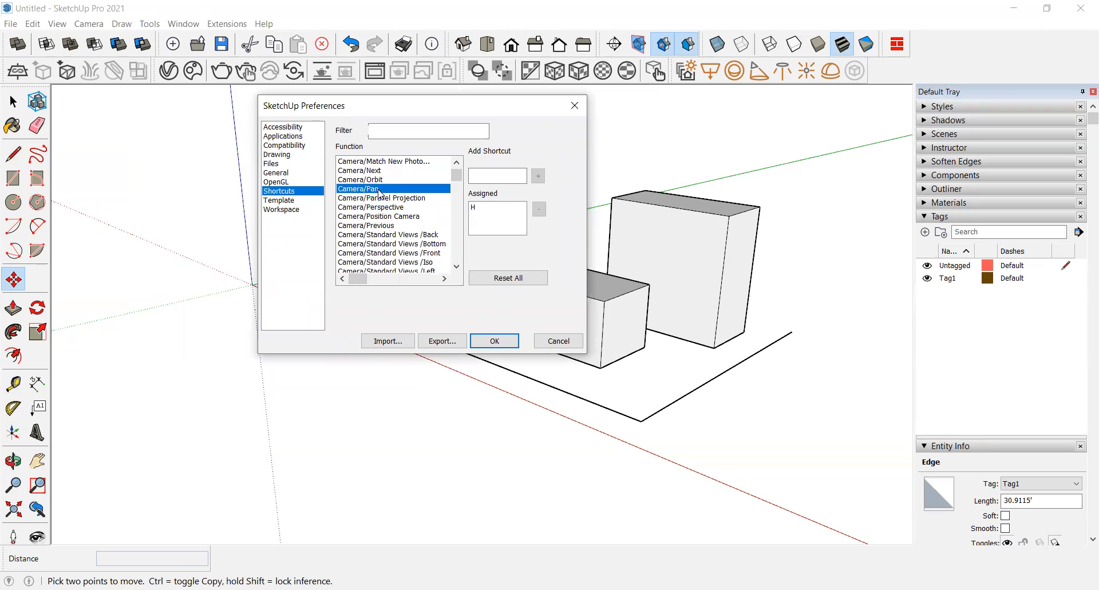
click(482, 177)
key(n)
click(495, 342)
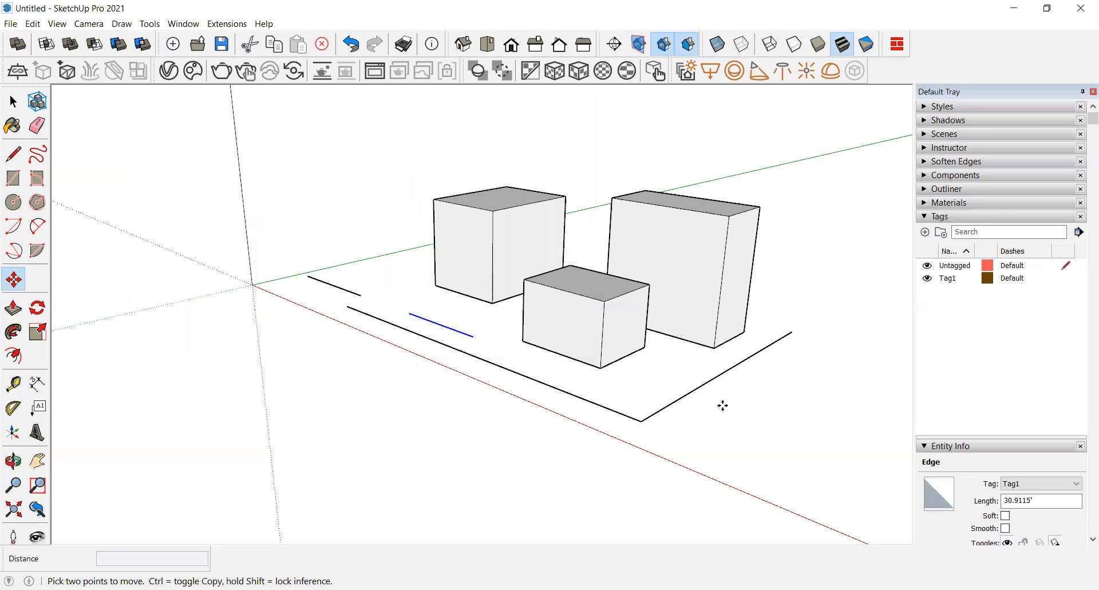
Step: Test selecting and deselecting a base edge, then pan the view with the Pan tool and return to Select
key(space)
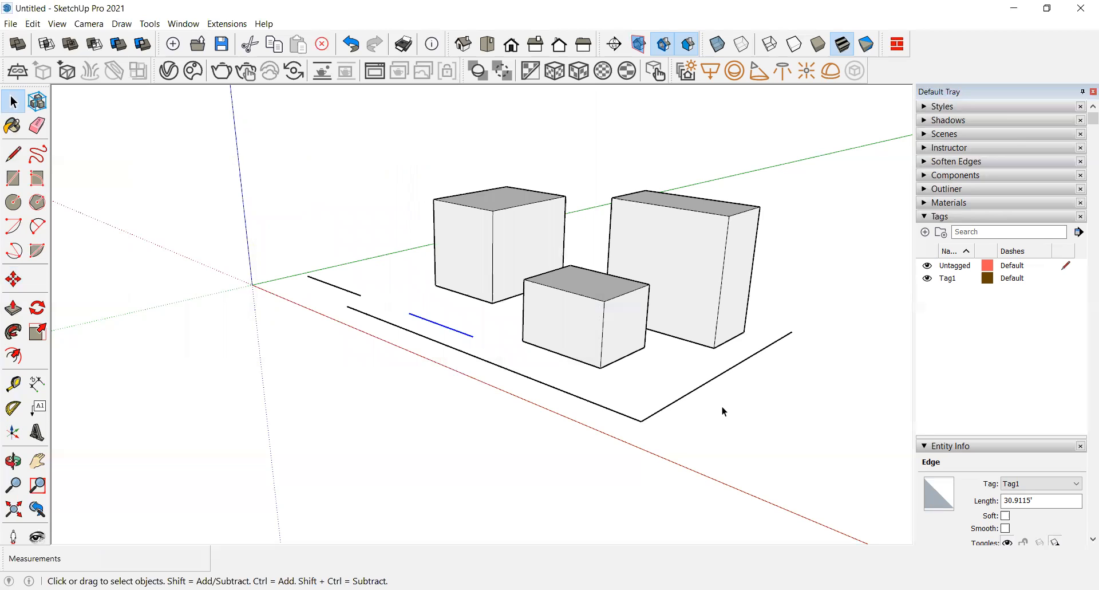
click(695, 410)
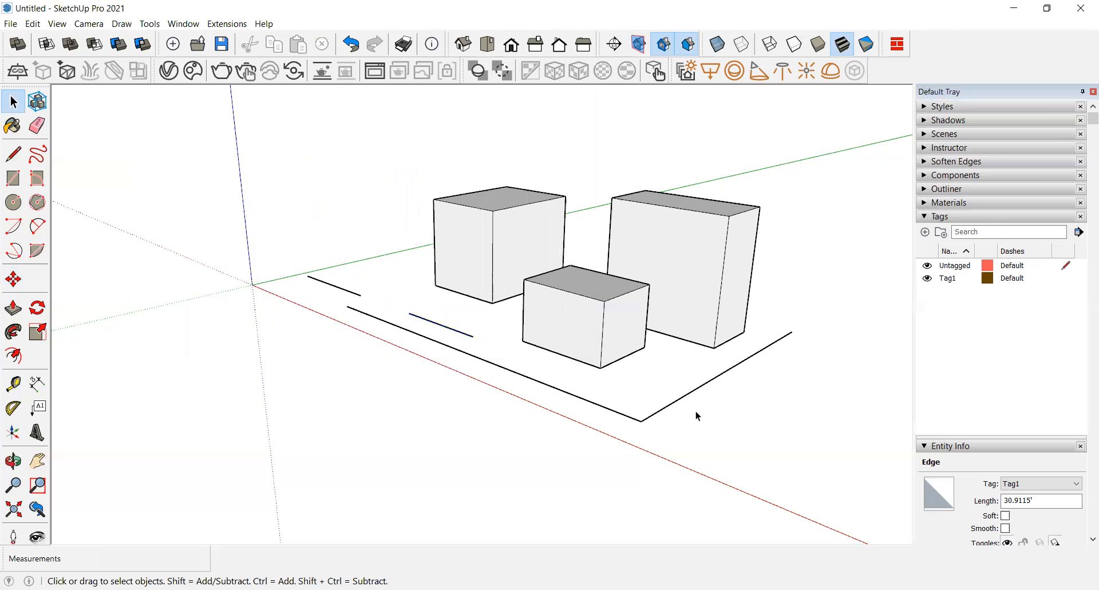
click(655, 413)
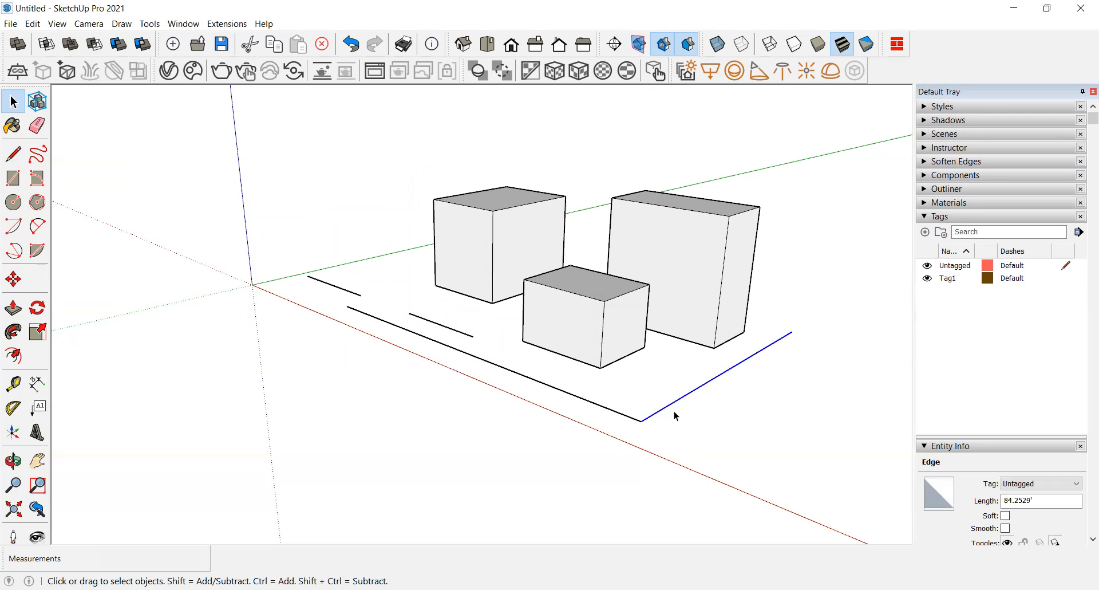
click(702, 410)
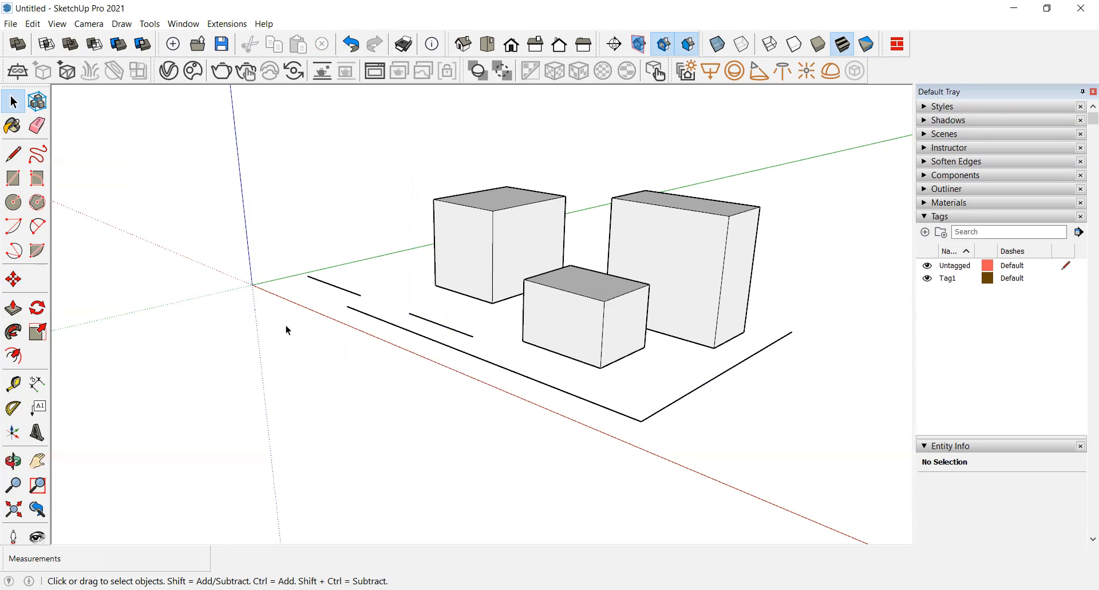
click(37, 462)
drag(626, 413, 496, 493)
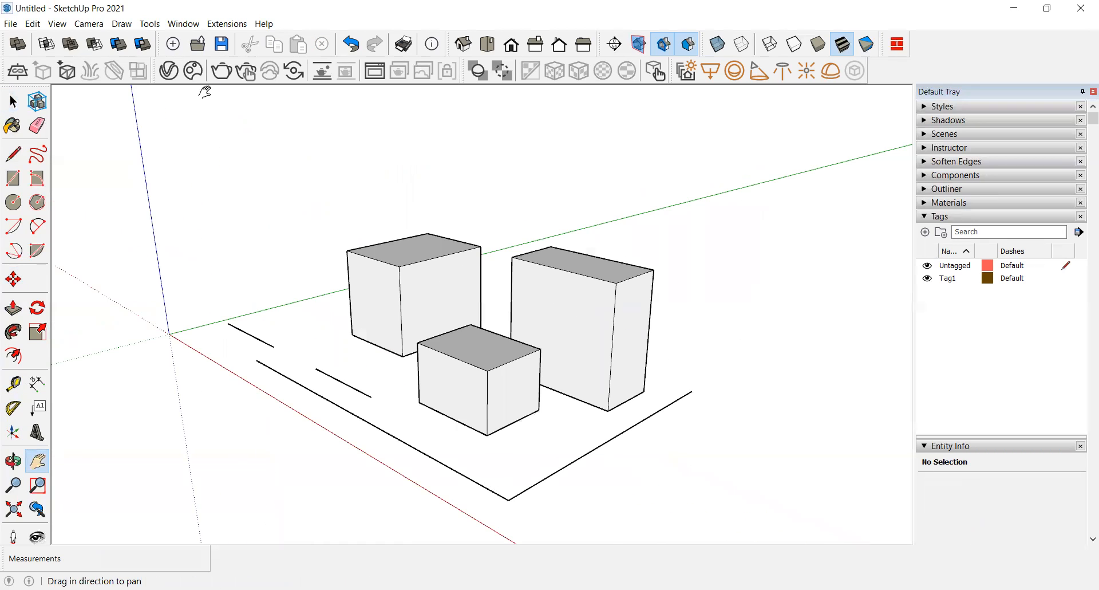
key(space)
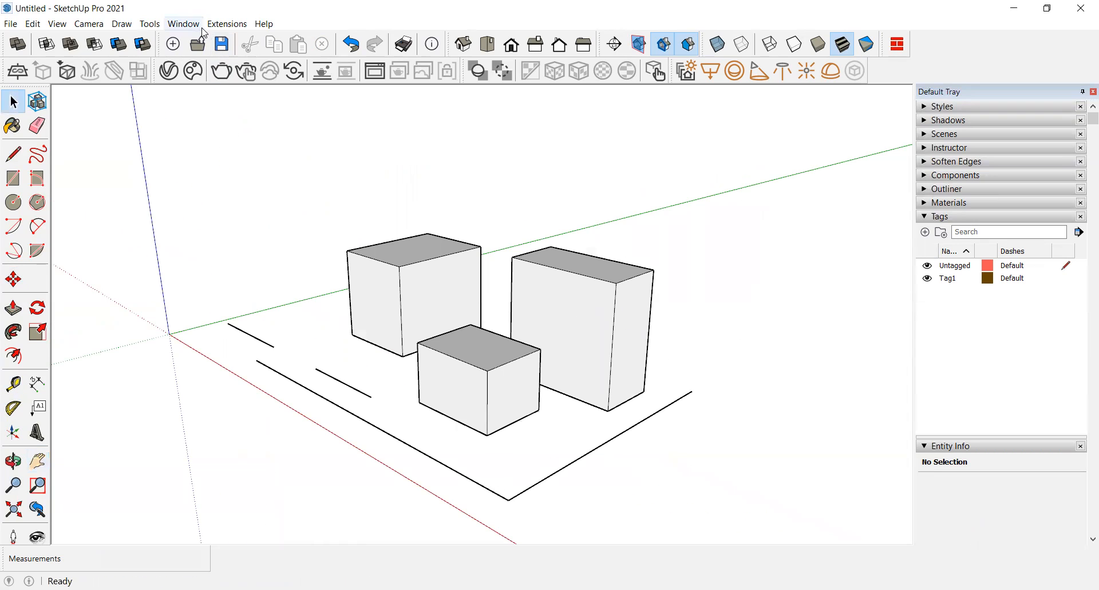
Step: Open the 3D Warehouse window, dismiss its banner, and browse the home page and curated collections
click(150, 24)
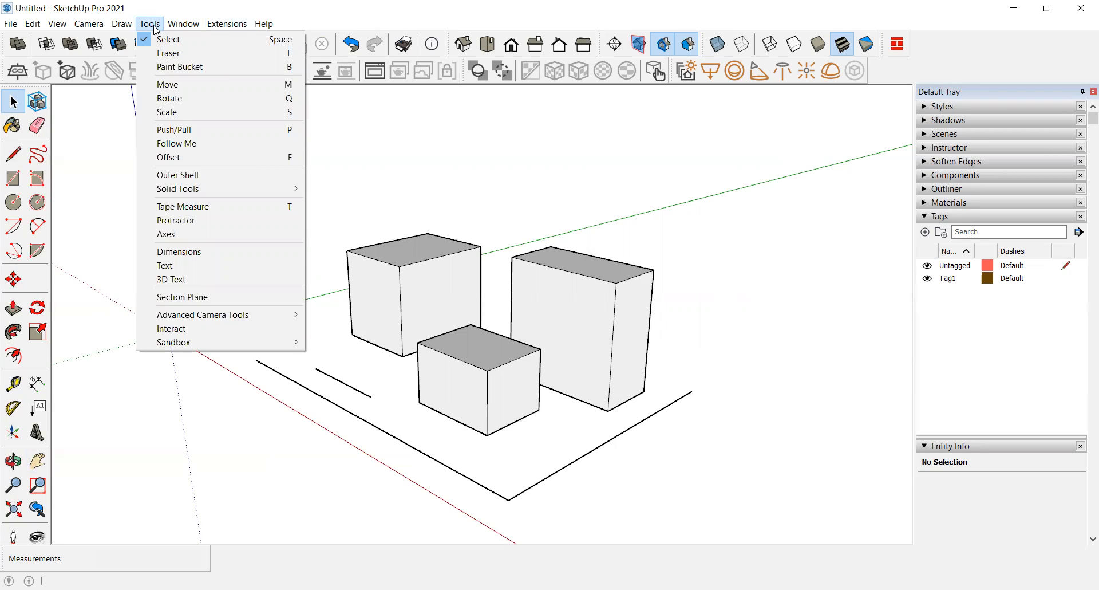
mouse_move(181, 24)
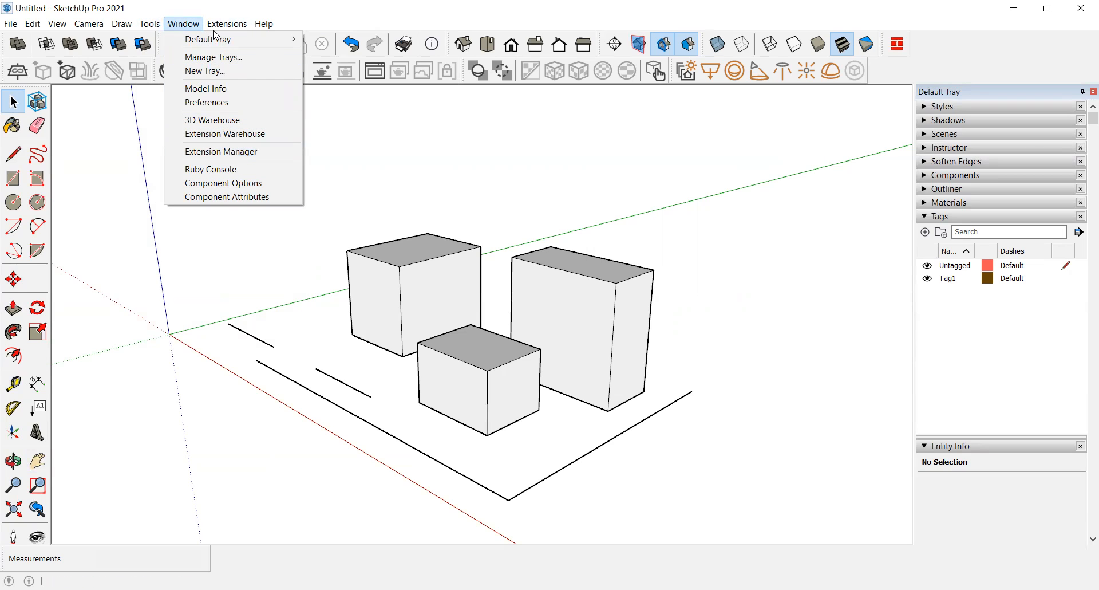
click(222, 121)
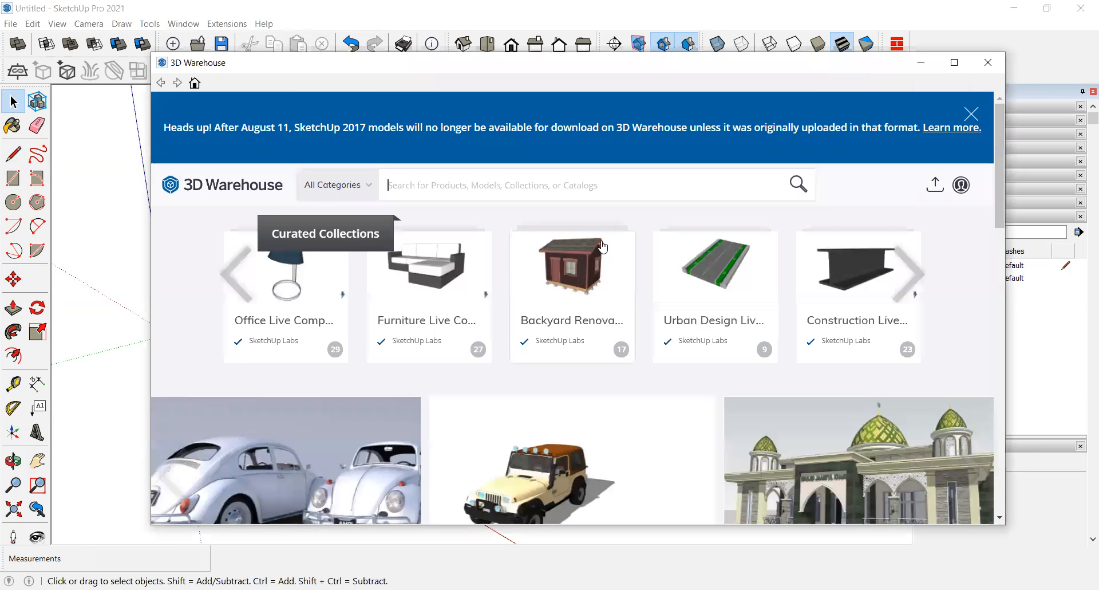
scroll(492, 270, down, 3)
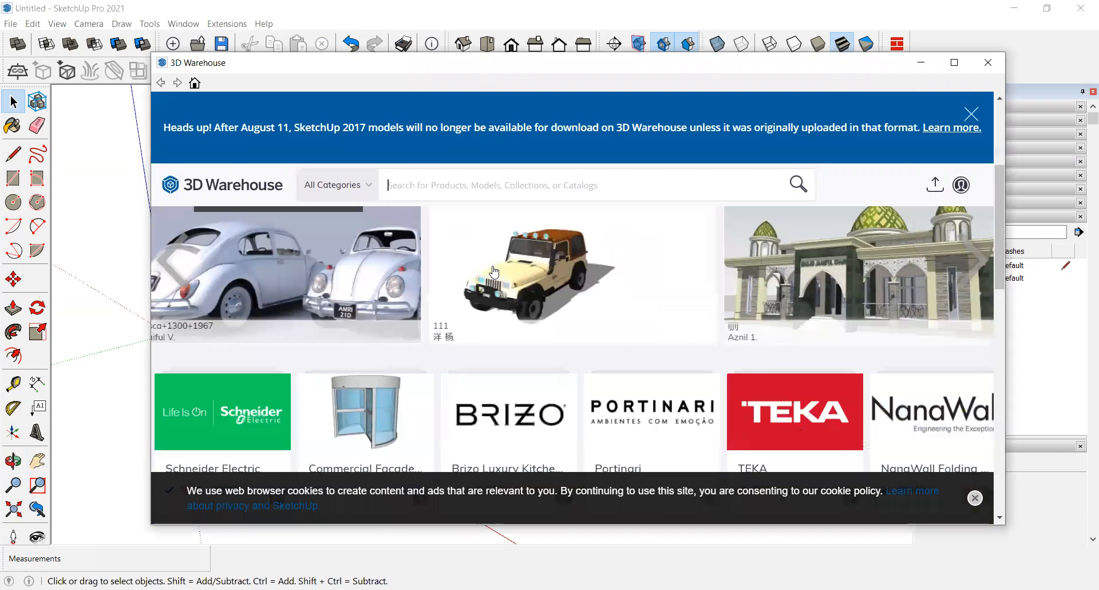
scroll(494, 271, down, 10)
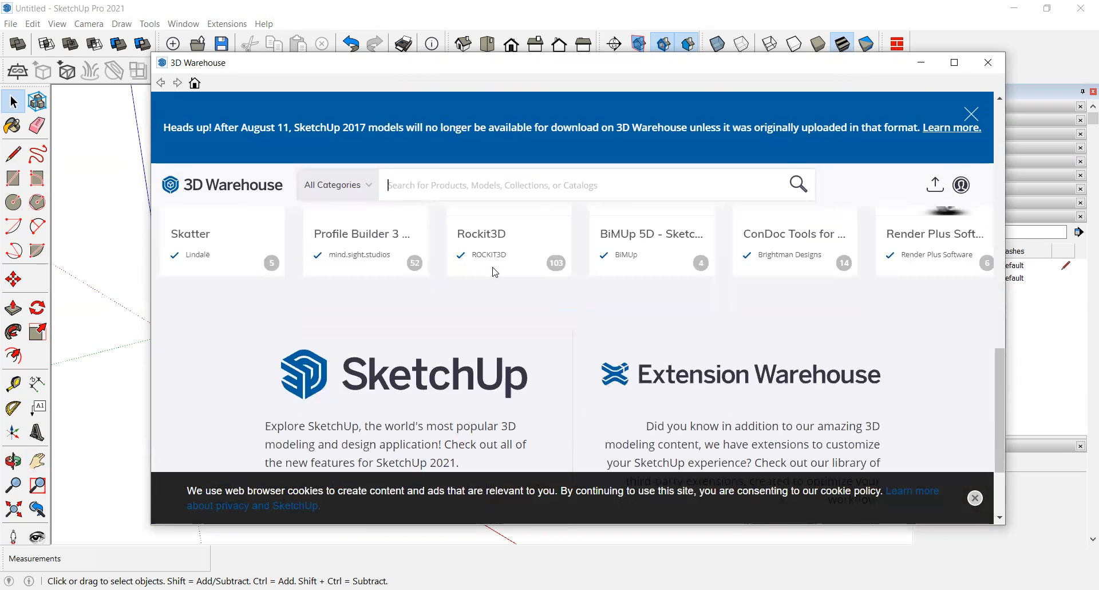
scroll(494, 271, up, 10)
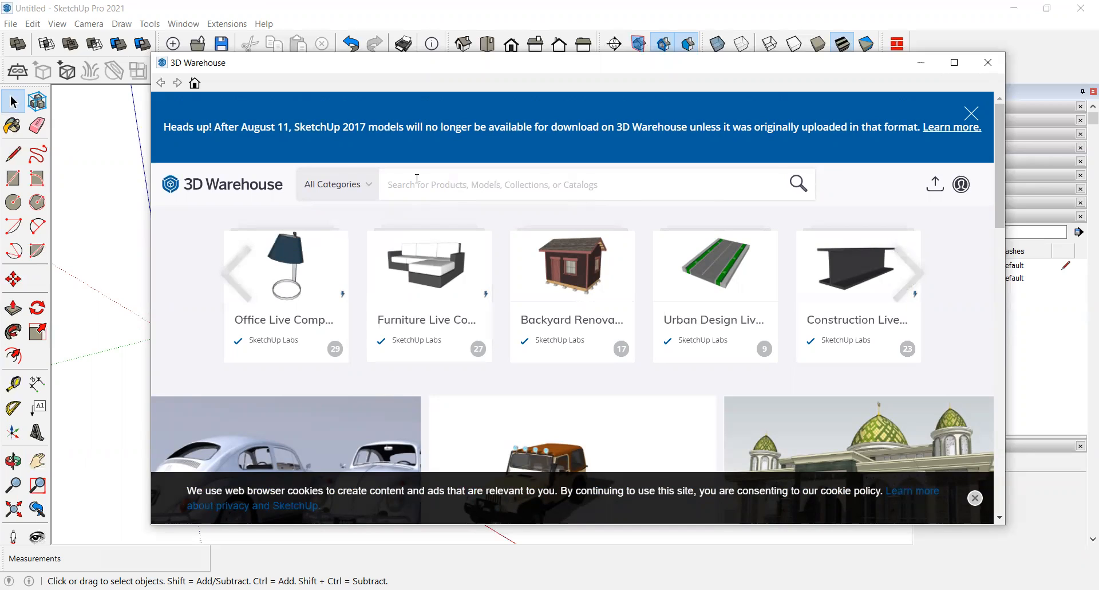
click(972, 114)
click(427, 113)
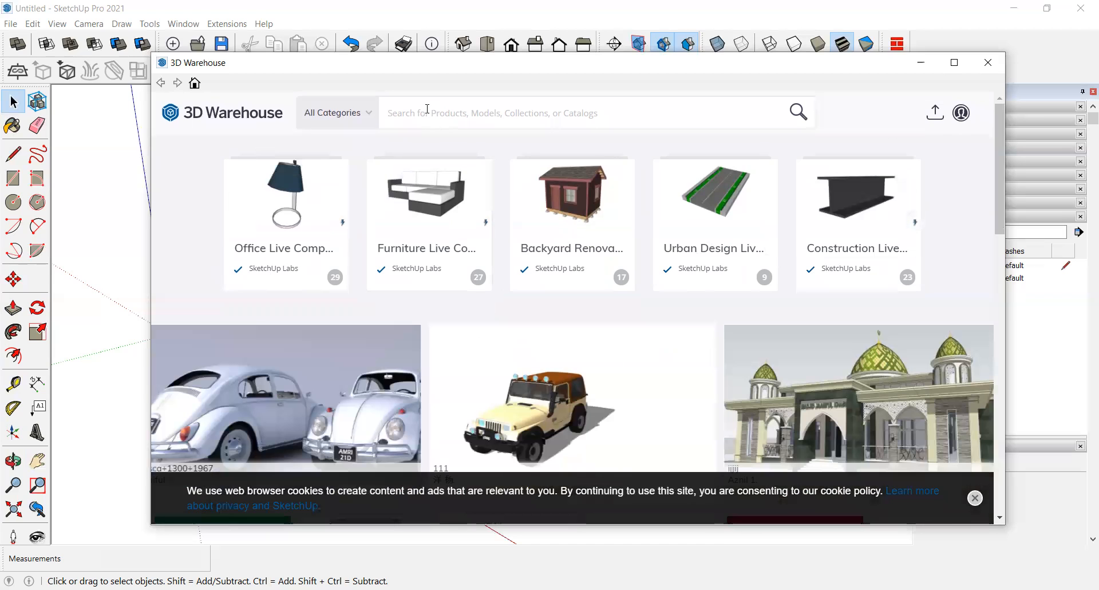
scroll(434, 307, down, 5)
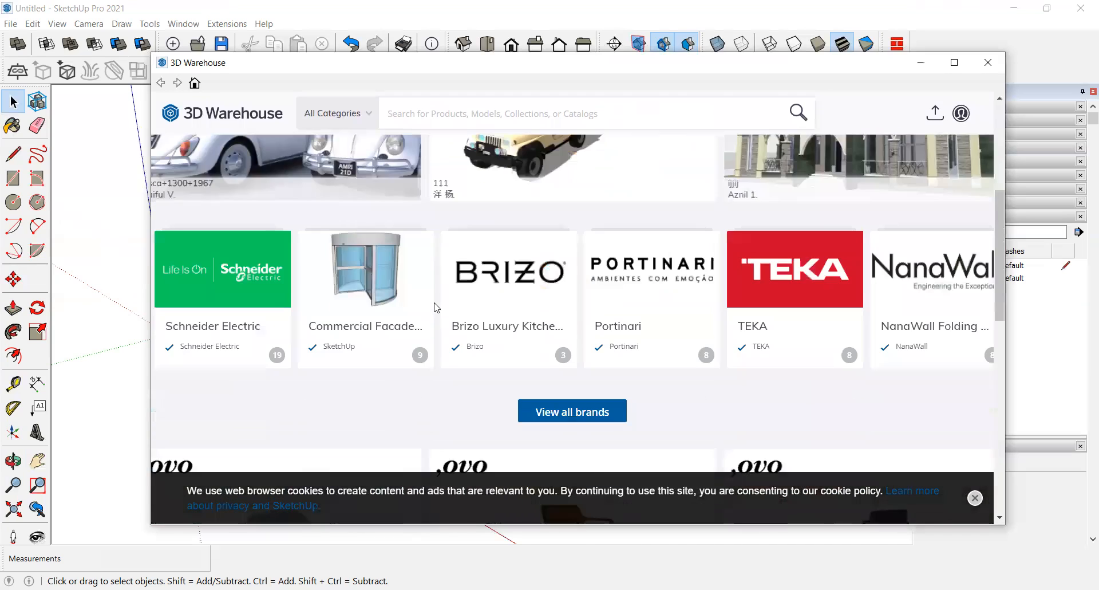
scroll(435, 299, up, 5)
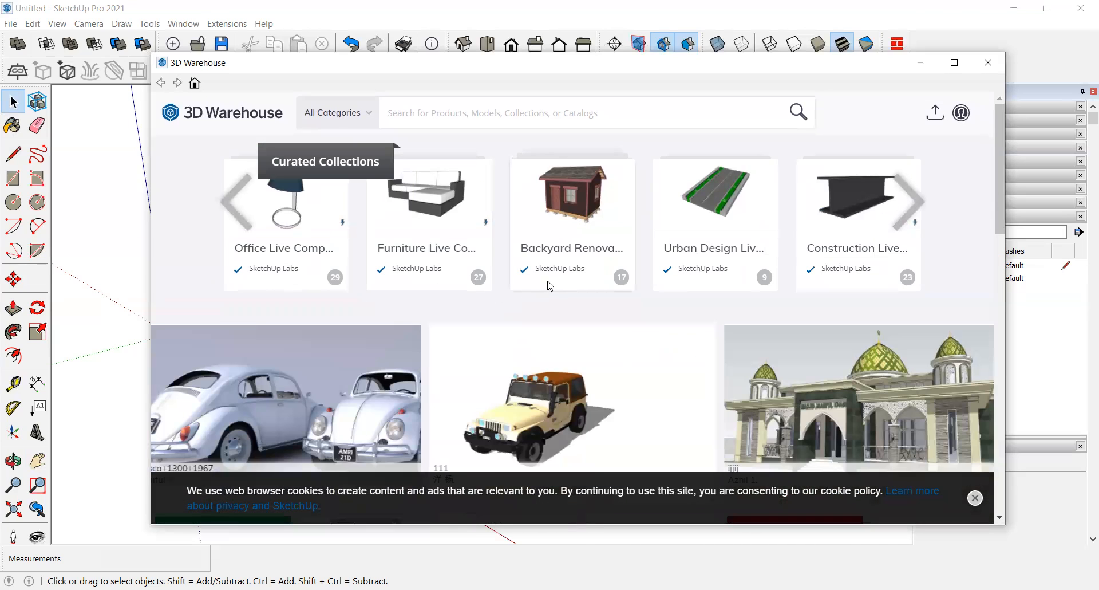
click(905, 208)
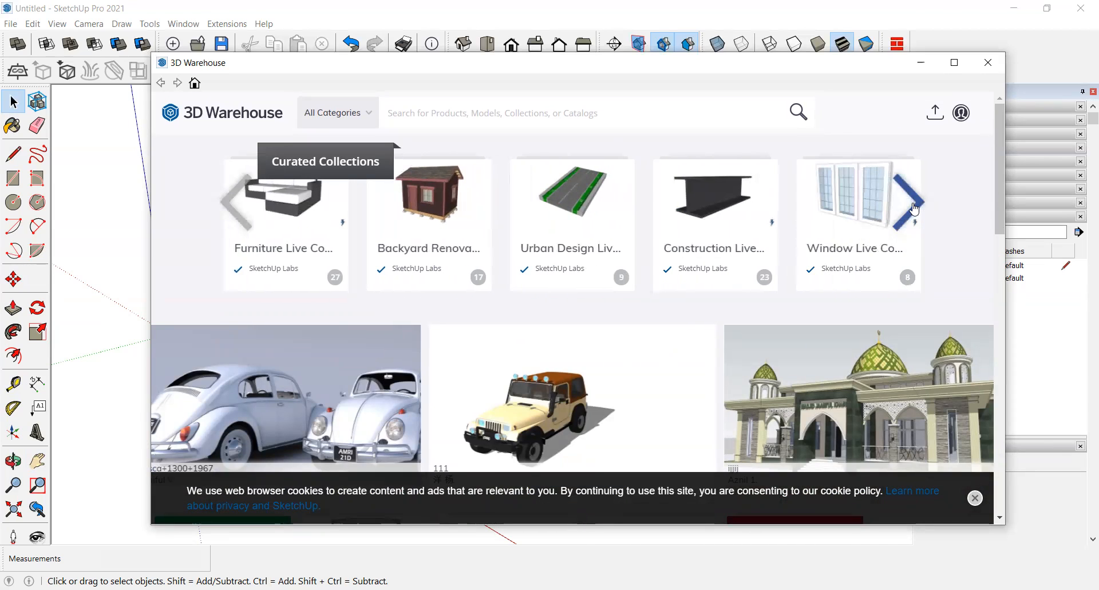
click(991, 74)
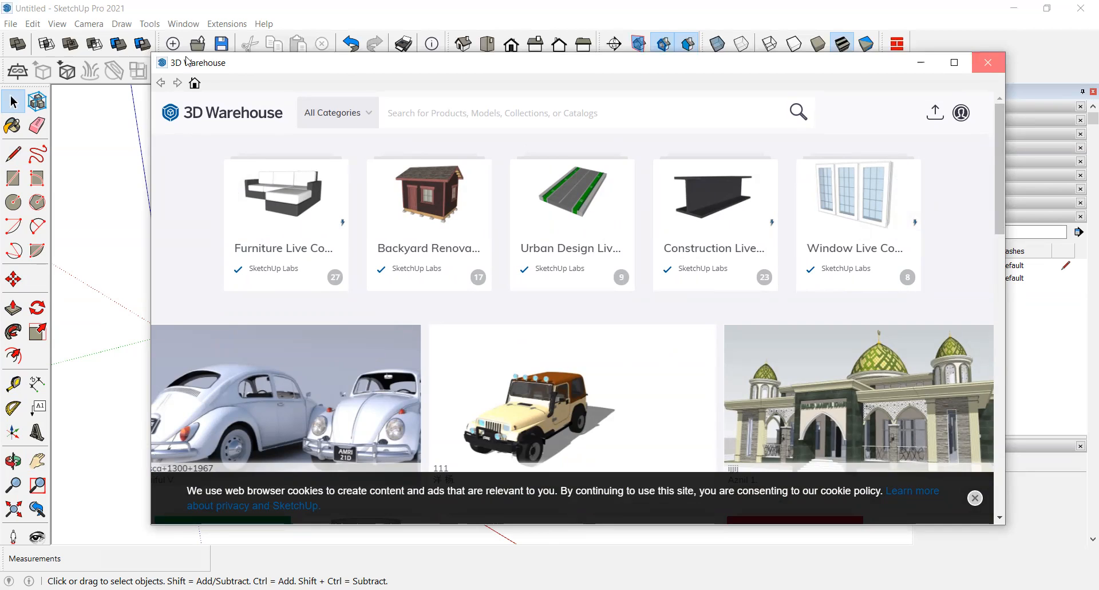
Step: Open the Extension Warehouse and browse the featured extensions, top extensions and top developers
click(183, 23)
click(213, 134)
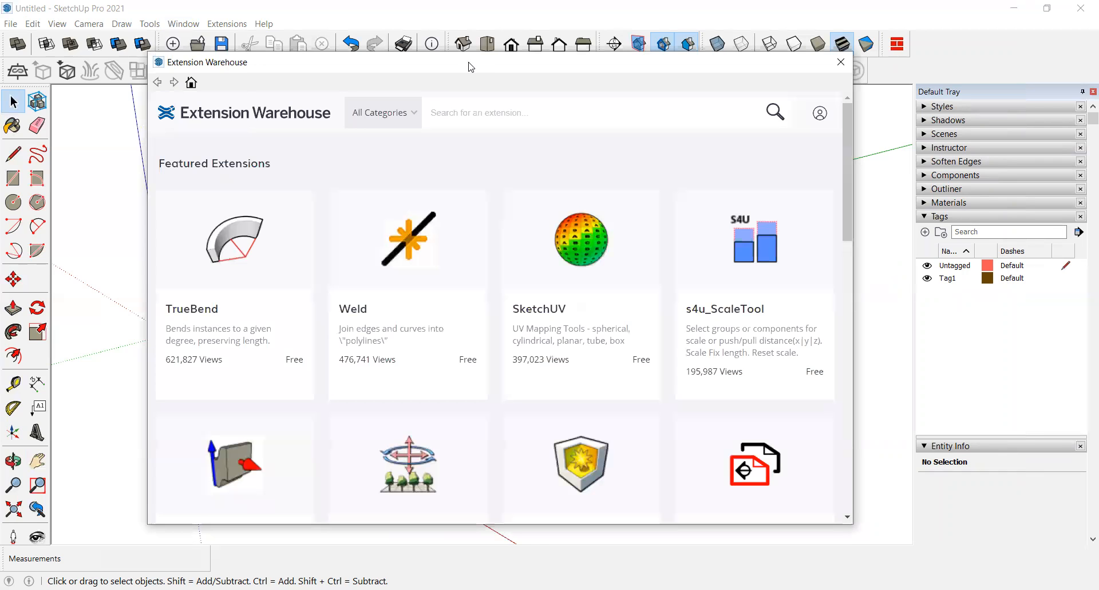
drag(480, 59, 485, 54)
scroll(458, 268, down, 2)
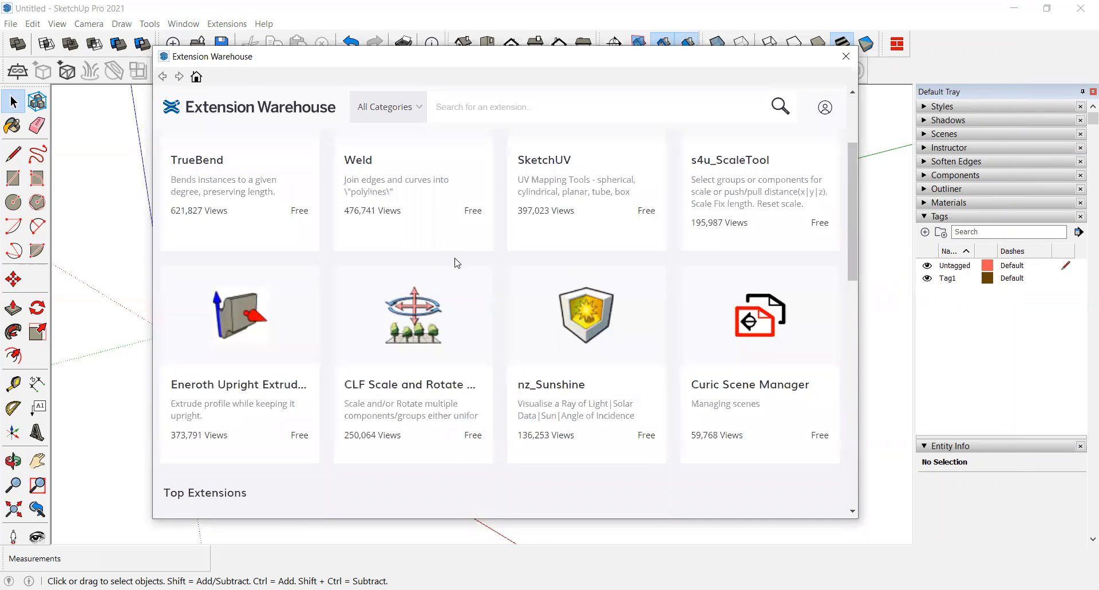
scroll(452, 365, down, 2)
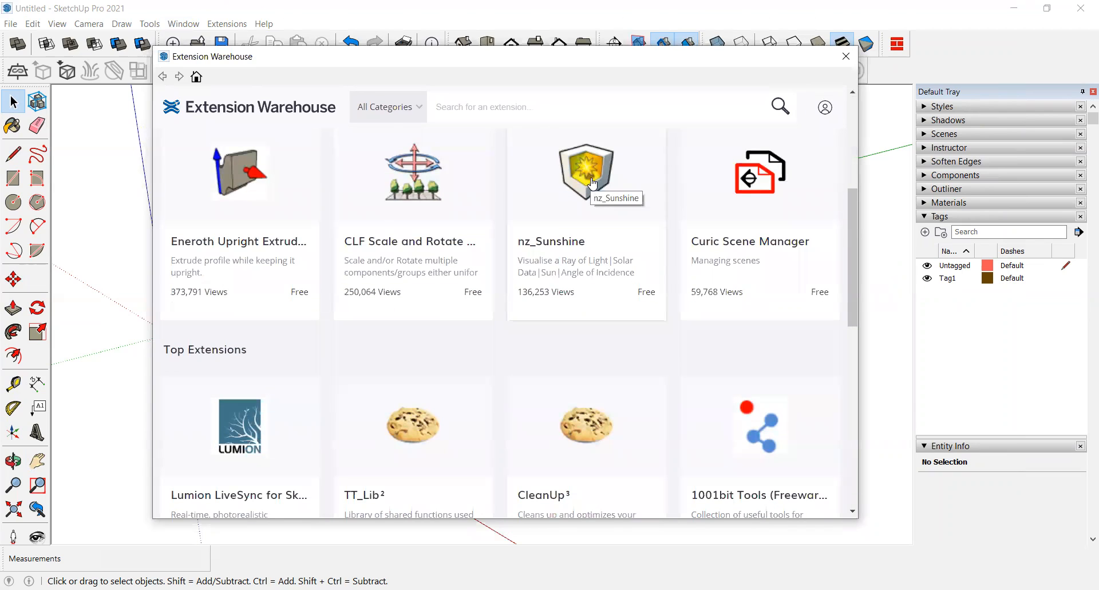
scroll(407, 326, down, 2)
scroll(384, 328, down, 2)
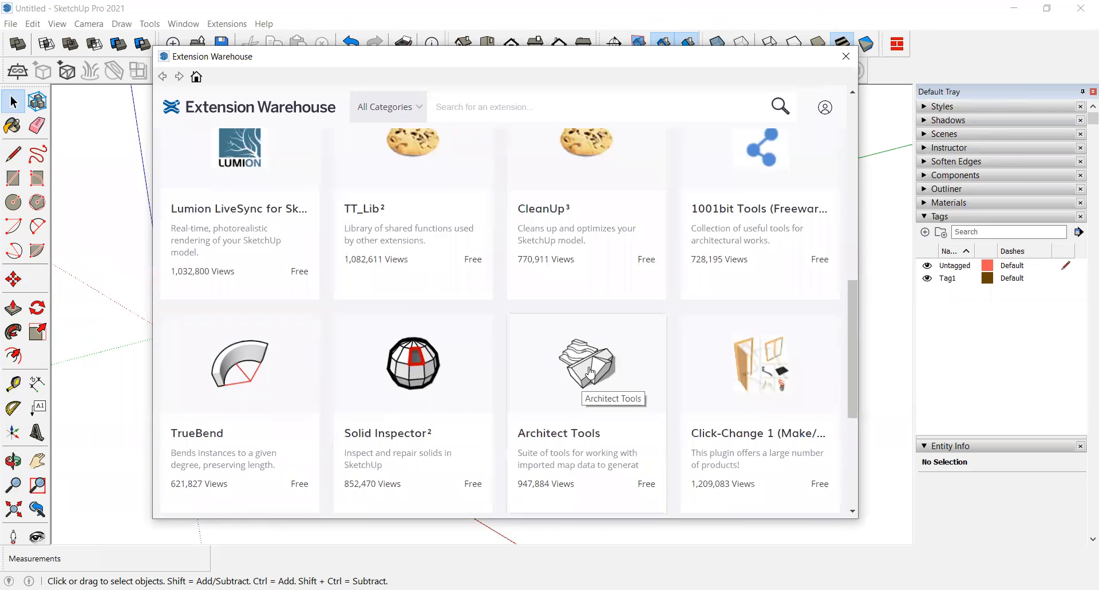
scroll(584, 389, down, 2)
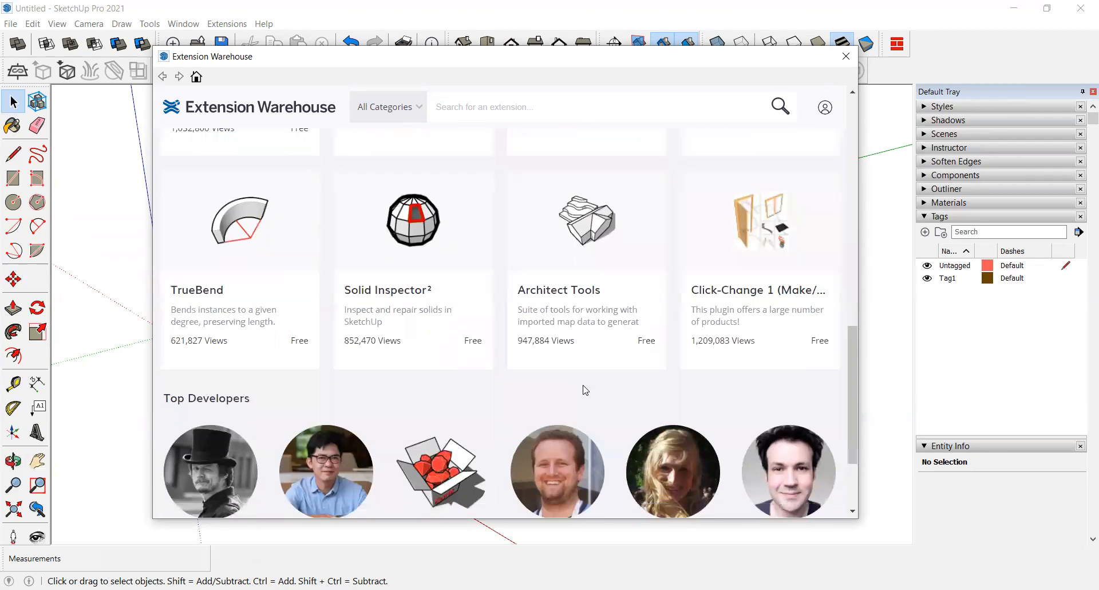
scroll(554, 268, up, 15)
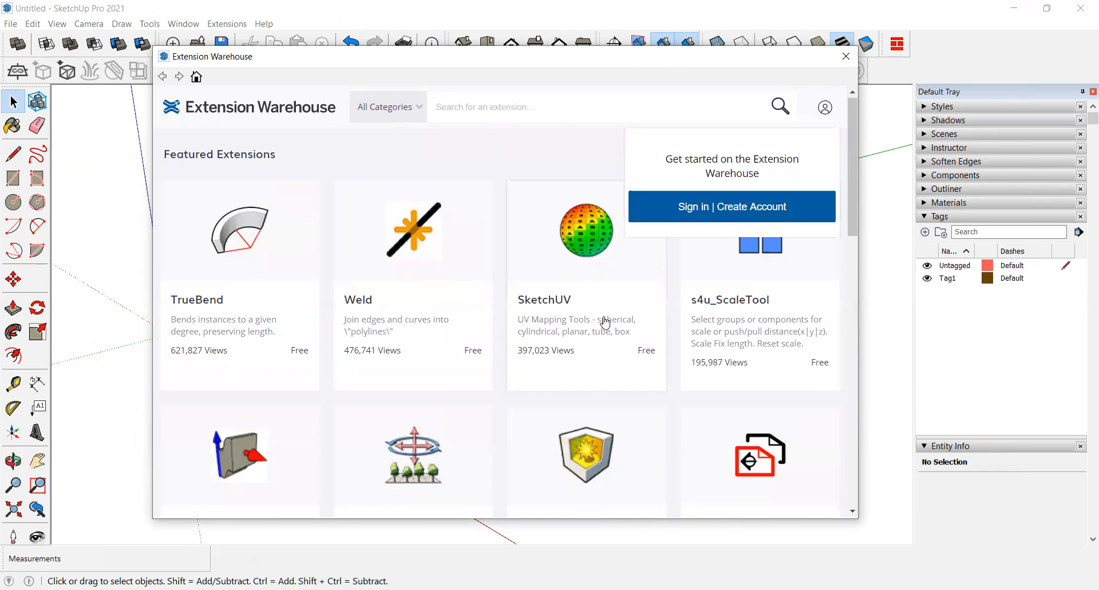
scroll(601, 315, down, 13)
scroll(601, 312, down, 2)
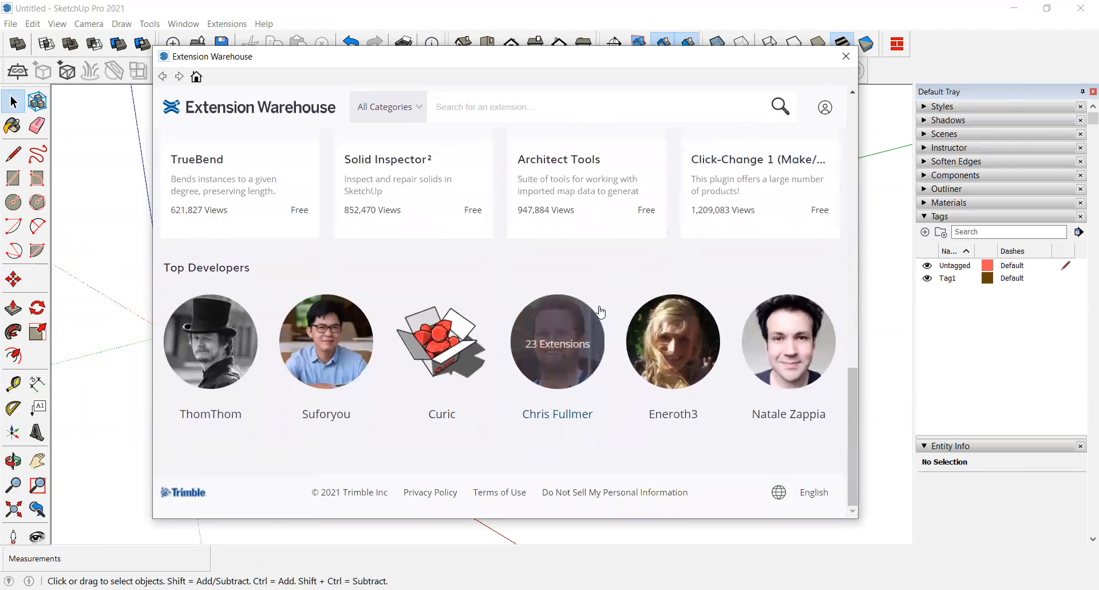
scroll(600, 311, up, 12)
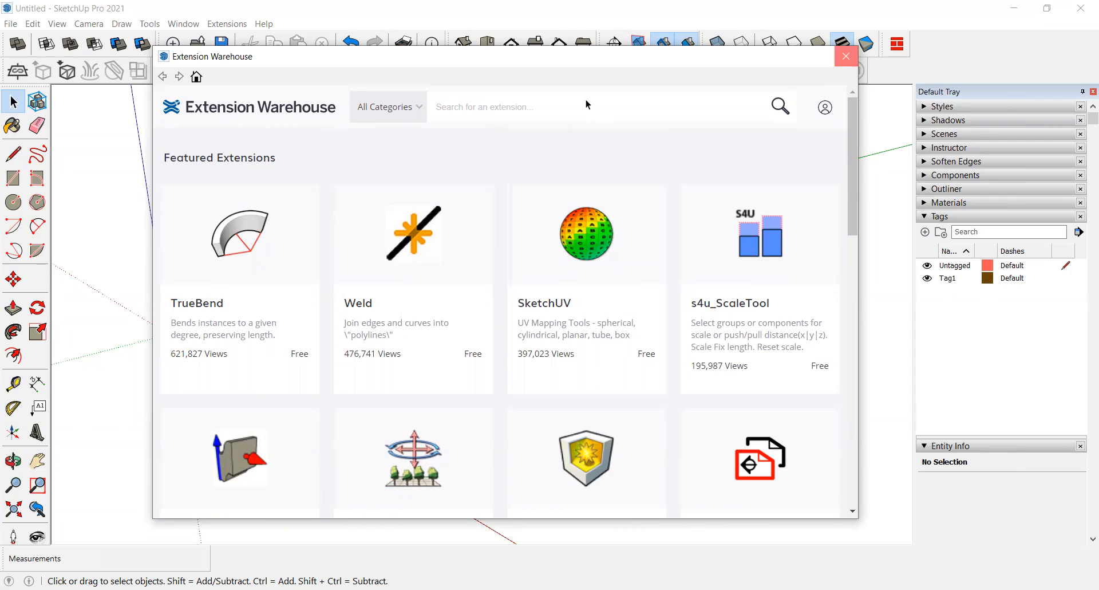
Step: Open the Extension Manager to view the installed extensions
click(222, 25)
mouse_move(184, 24)
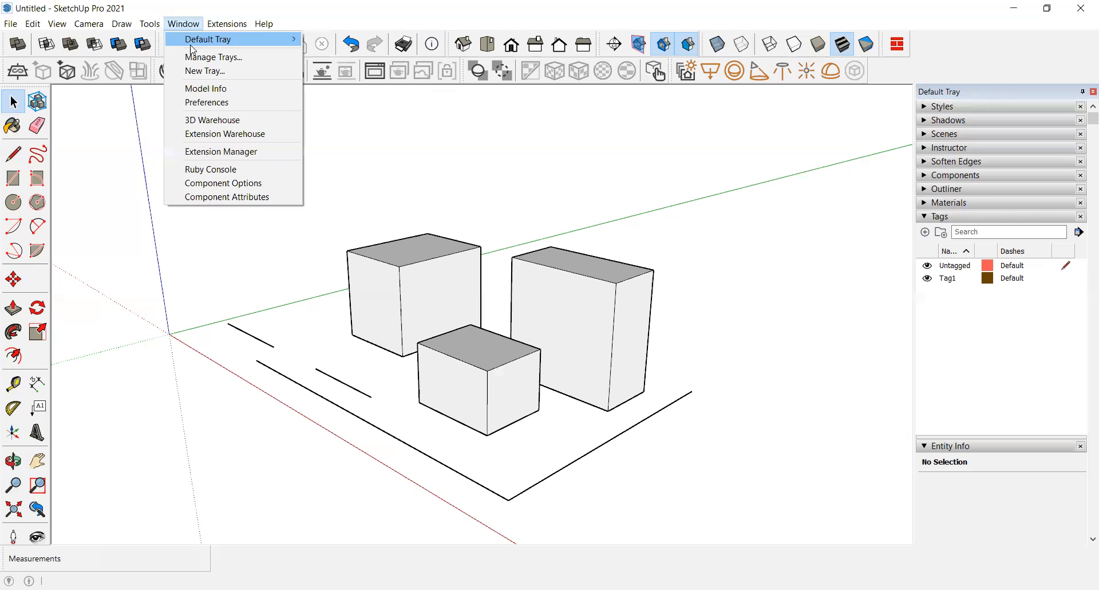
click(226, 152)
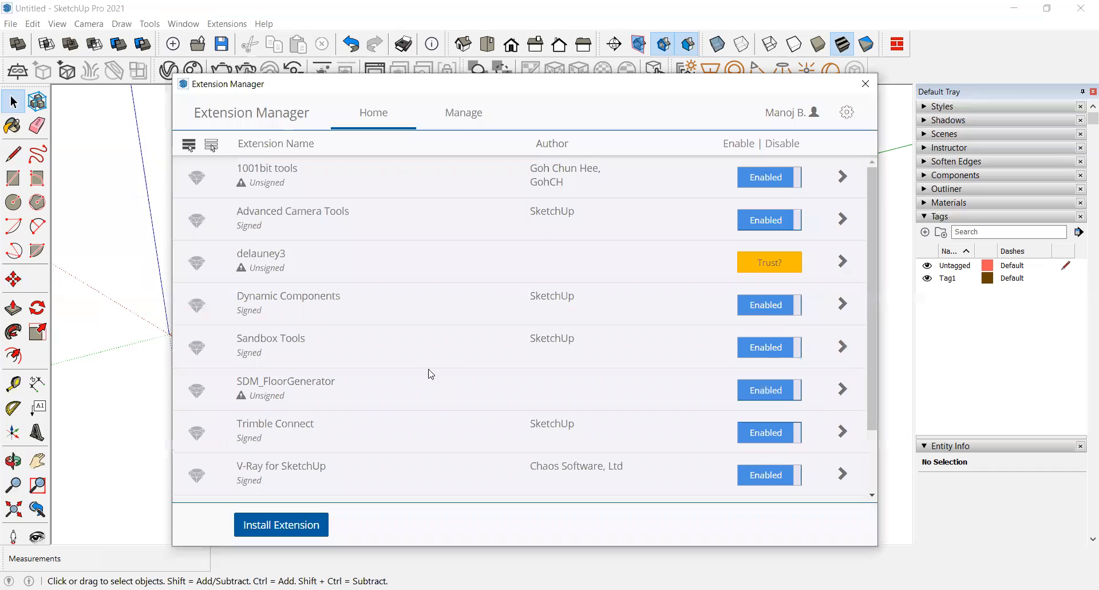
Step: Select several installed extensions in the Extension Manager list and scroll through the full list to review them
click(534, 216)
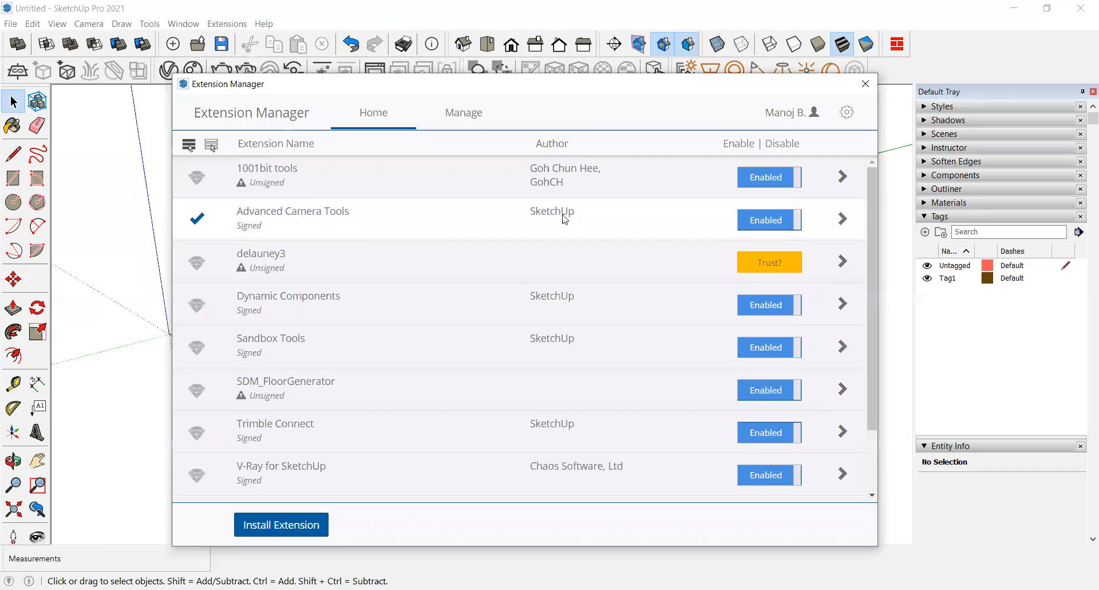
click(547, 303)
click(552, 347)
click(564, 435)
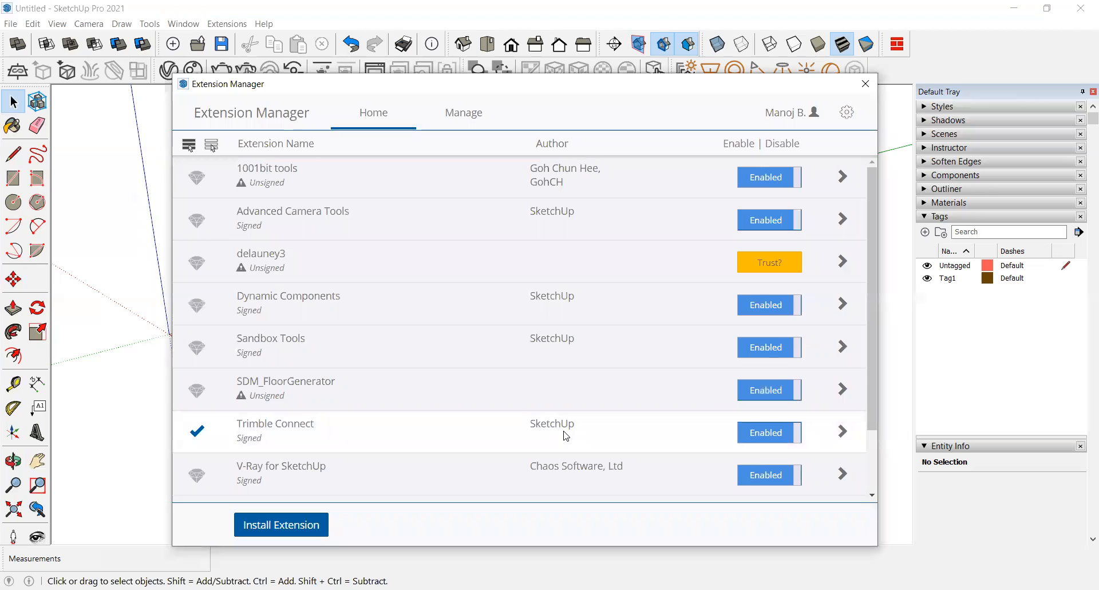
click(536, 341)
click(549, 307)
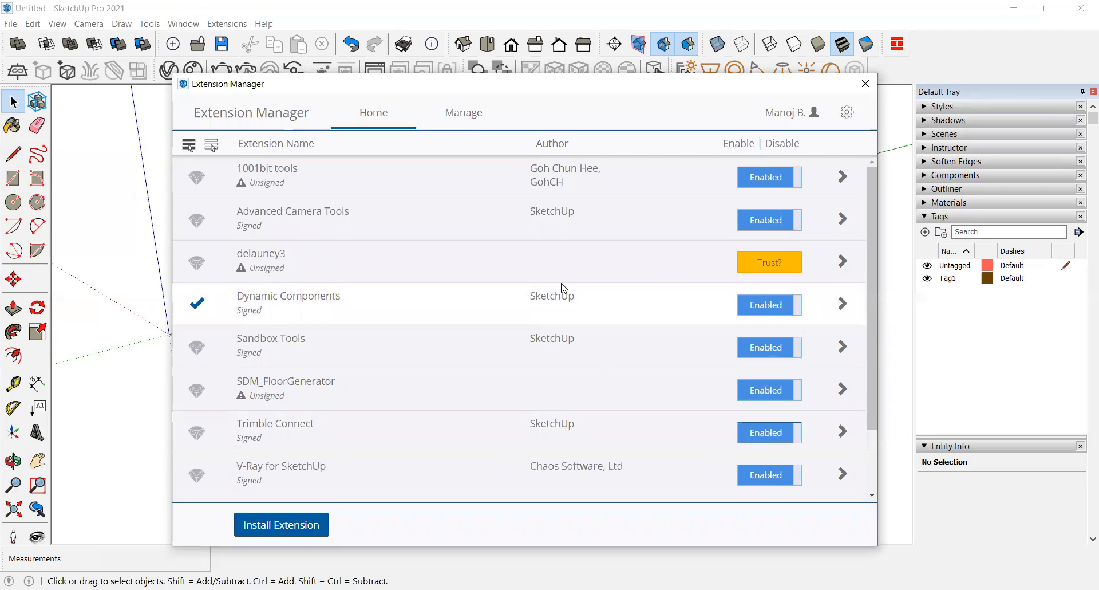
click(547, 182)
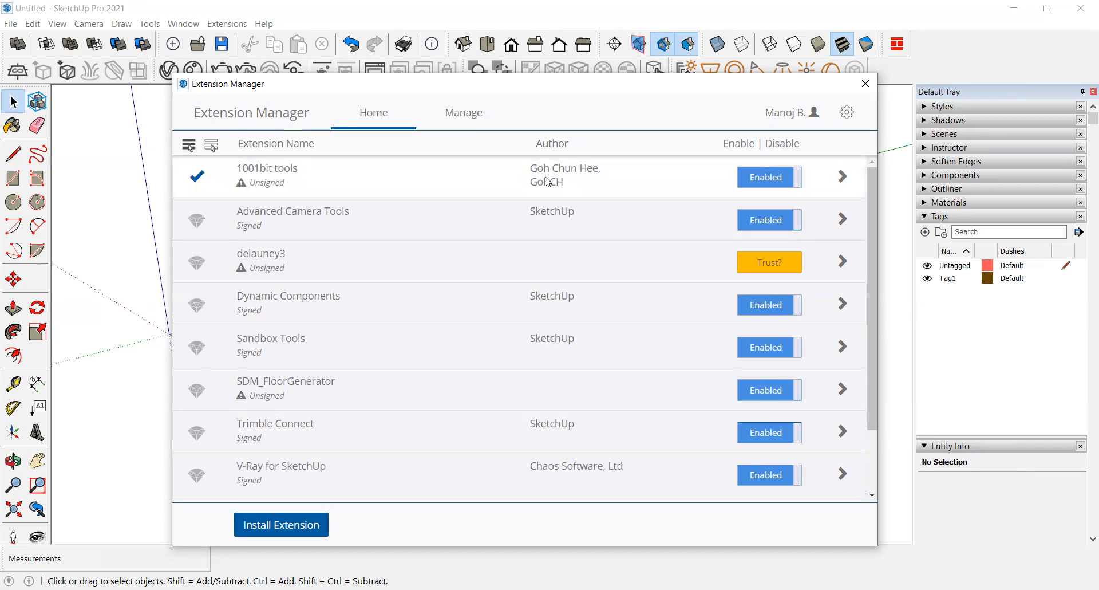
click(567, 471)
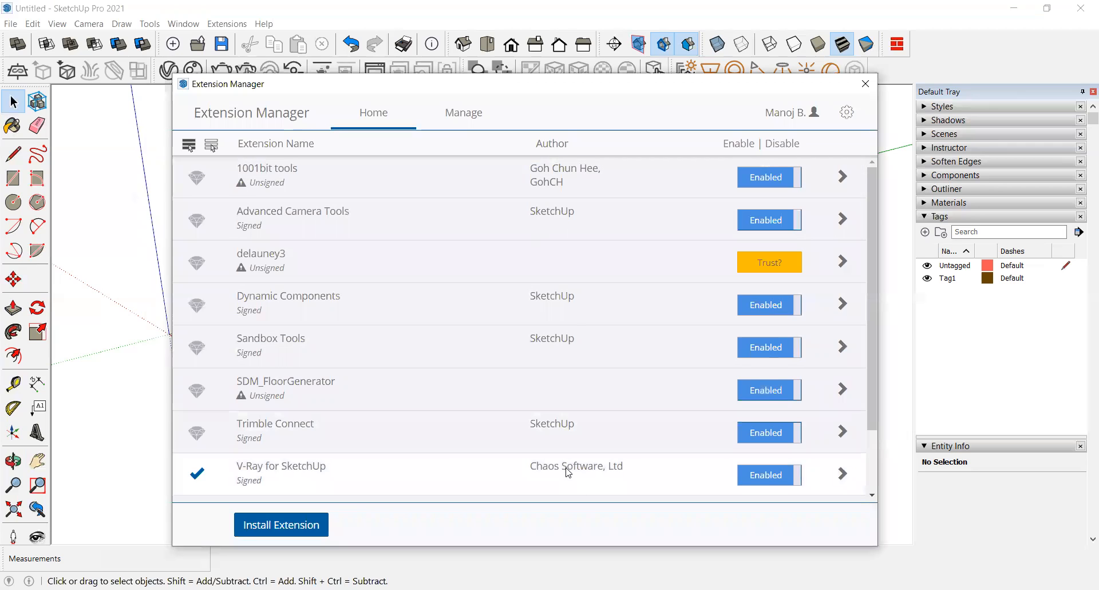
scroll(528, 437, down, 2)
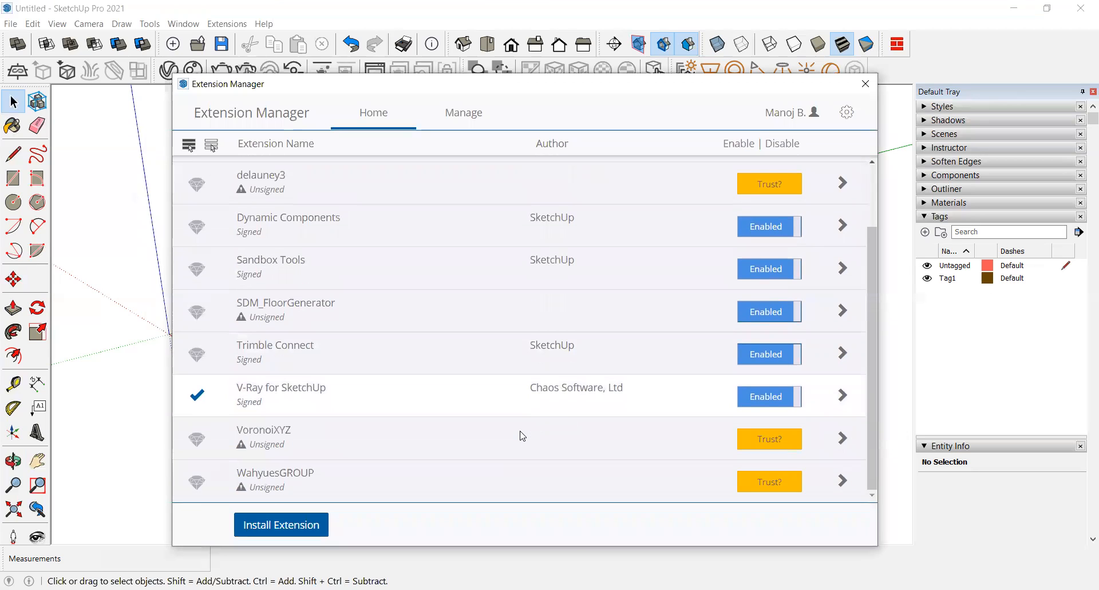
scroll(556, 389, up, 2)
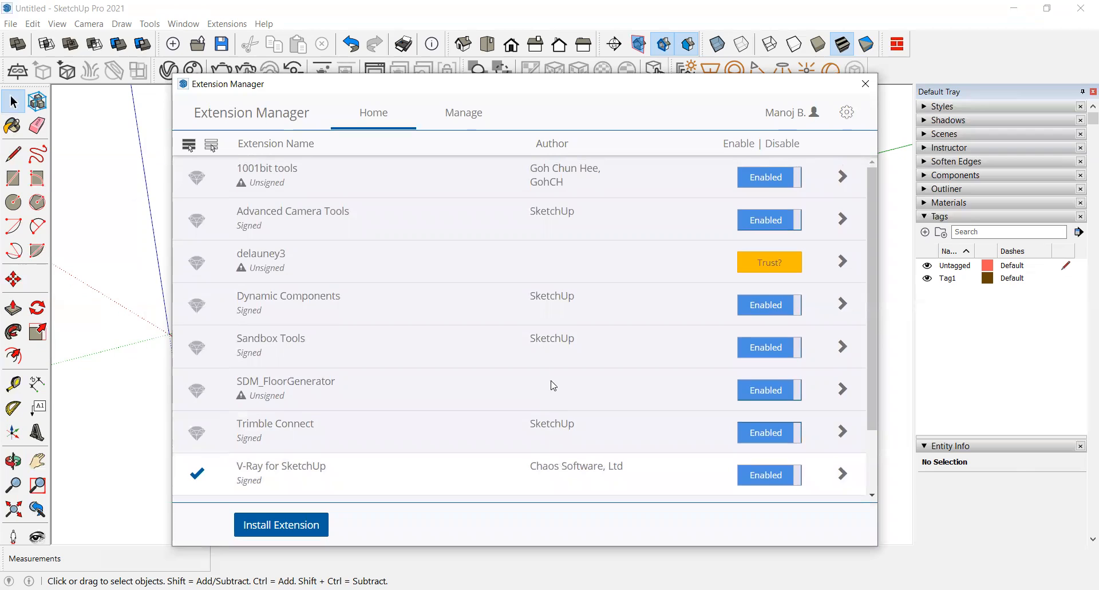
click(526, 397)
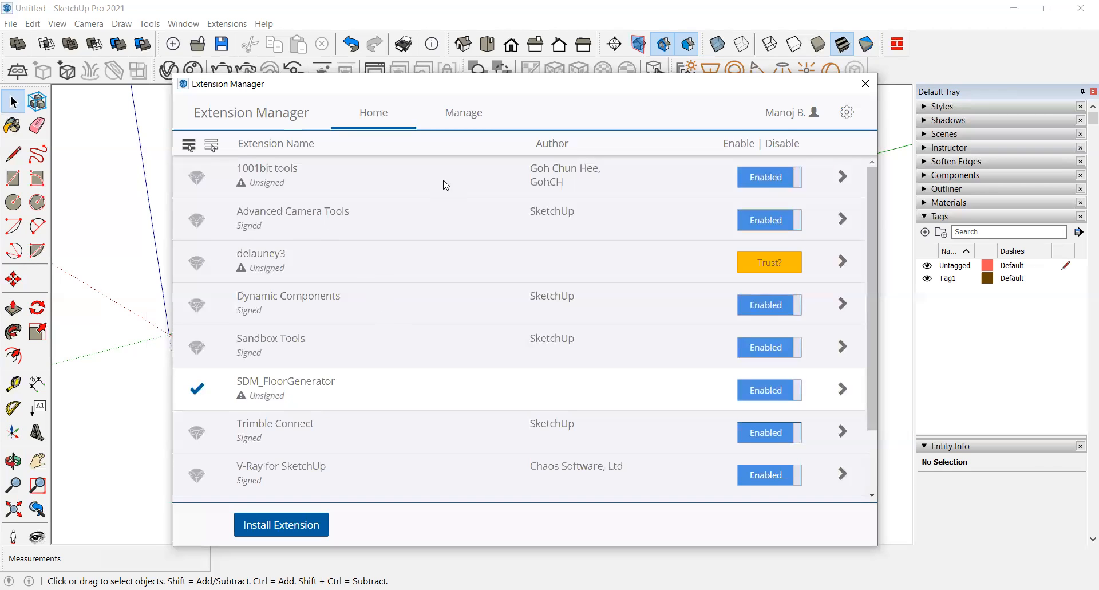
Step: Switch to the Manage view and scroll through the extensions' update and uninstall options
click(466, 117)
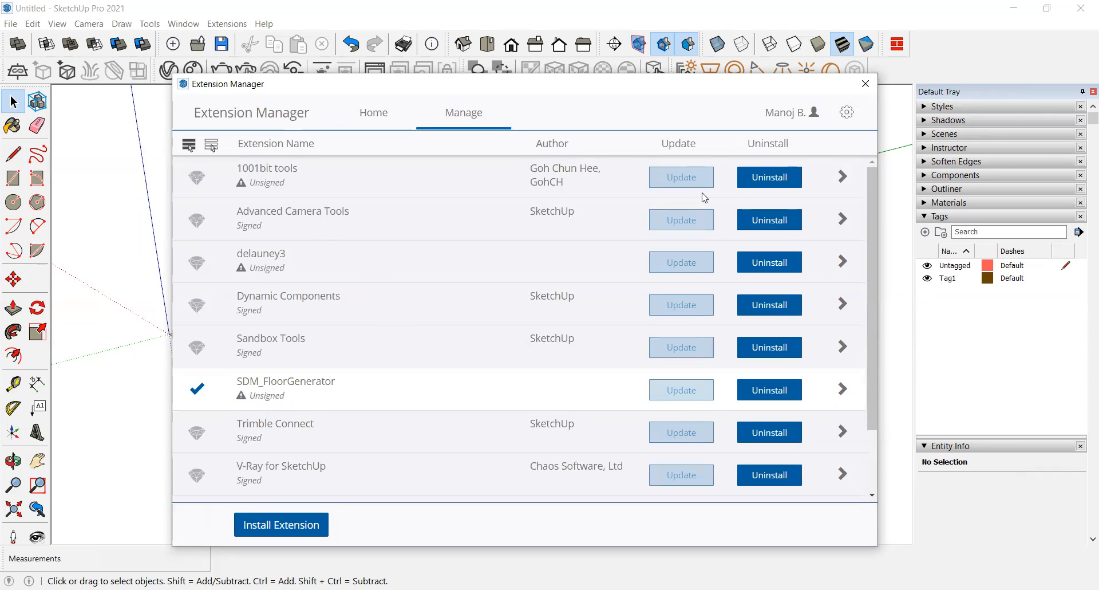
scroll(687, 373, down, 2)
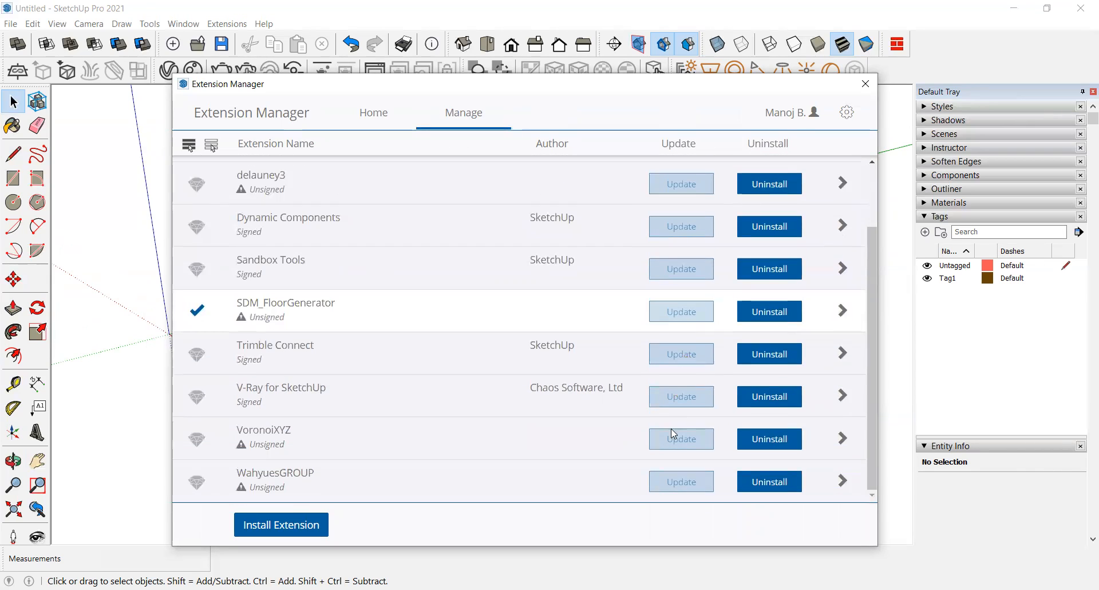
scroll(684, 252, up, 1)
scroll(687, 243, up, 1)
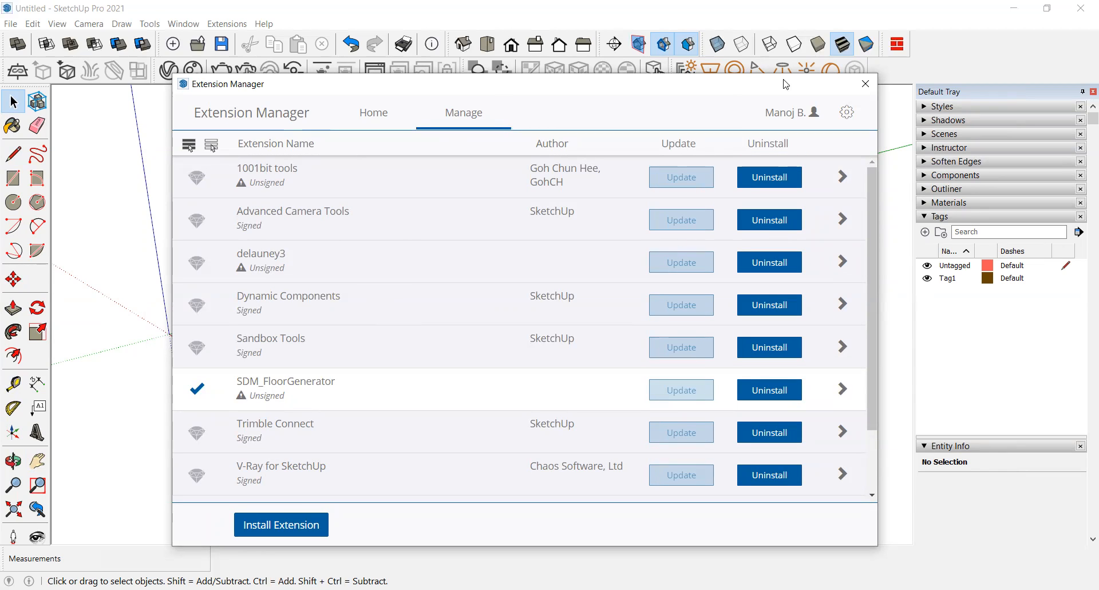
Step: Close the Extension Manager and browse the Extensions menu entries for the installed extensions
click(865, 83)
click(233, 25)
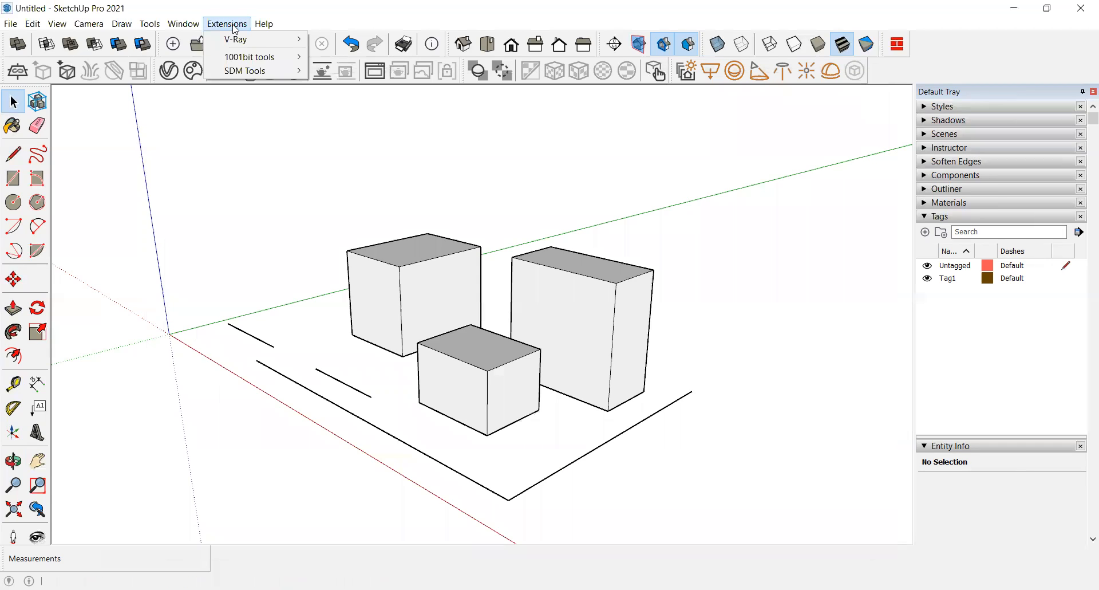
mouse_move(183, 23)
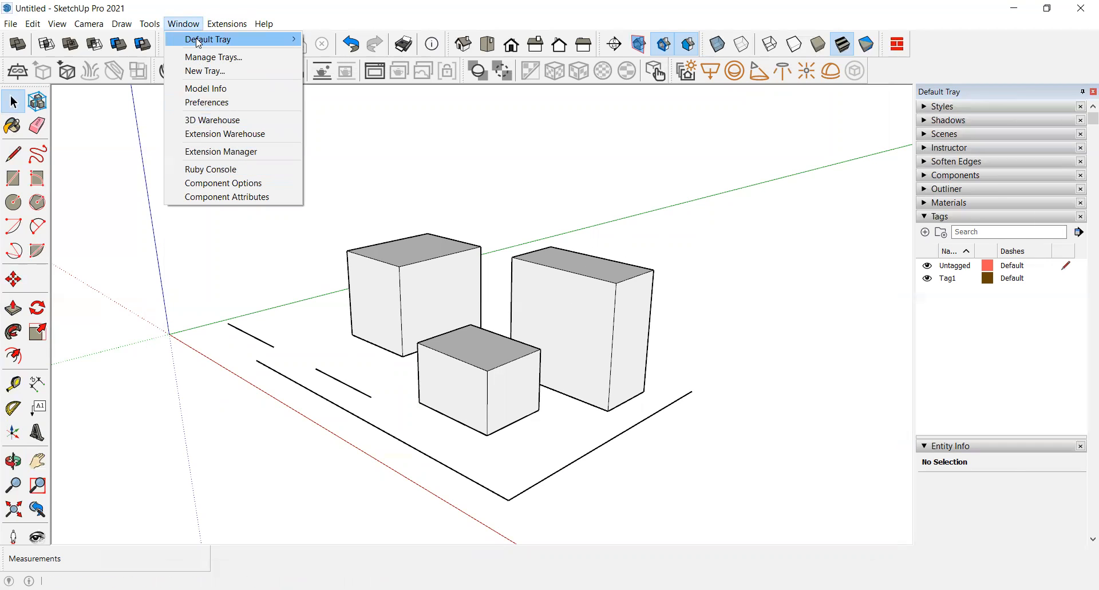
mouse_move(225, 28)
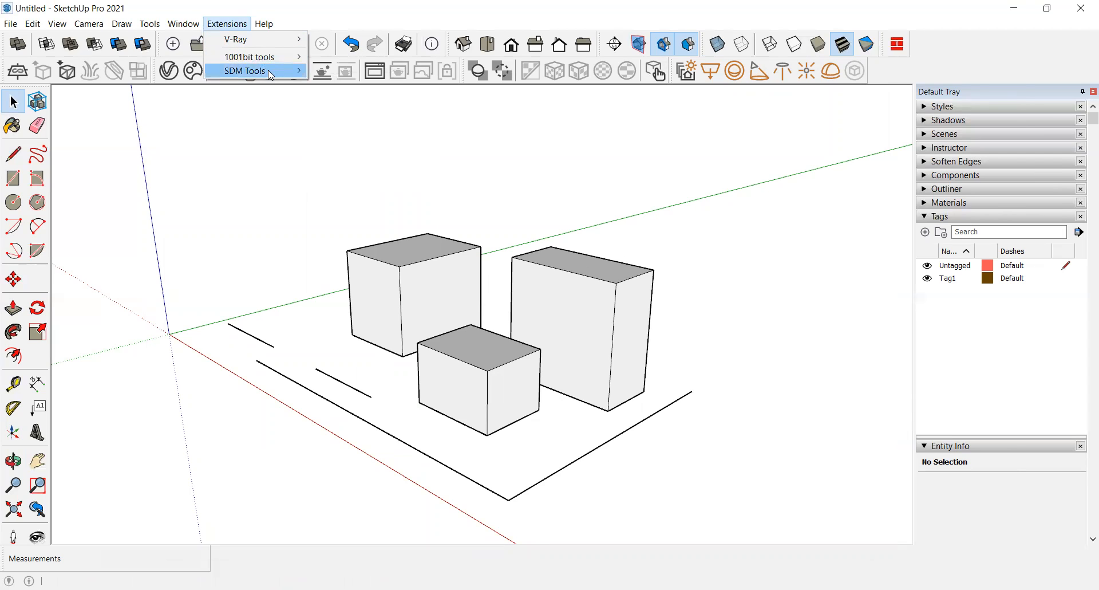
click(270, 147)
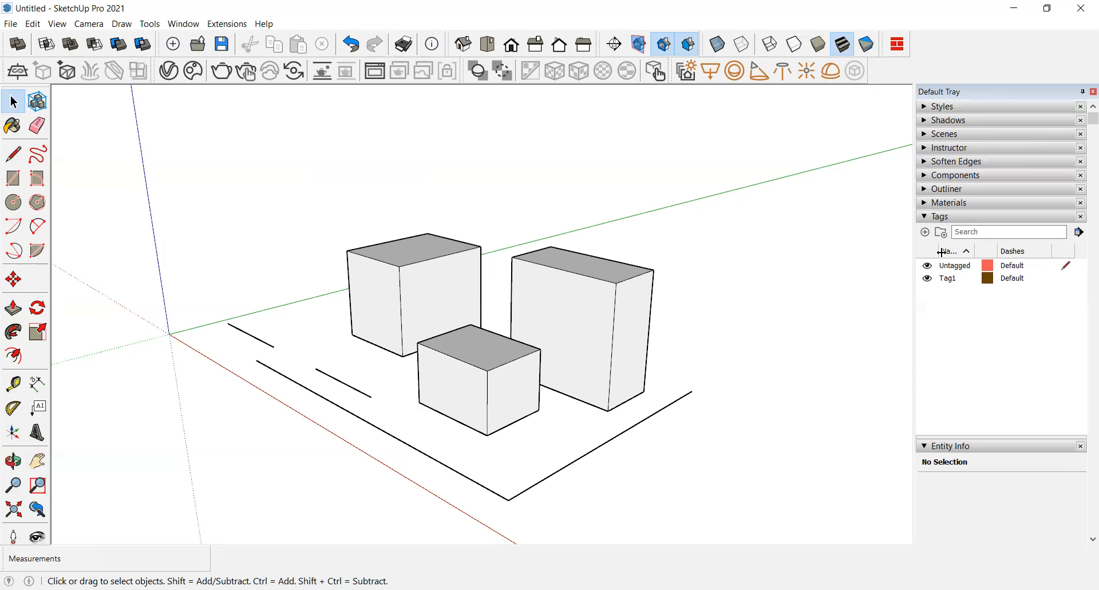
Step: Select the tall box and then a ground line to inspect their properties in Entity Info
click(935, 218)
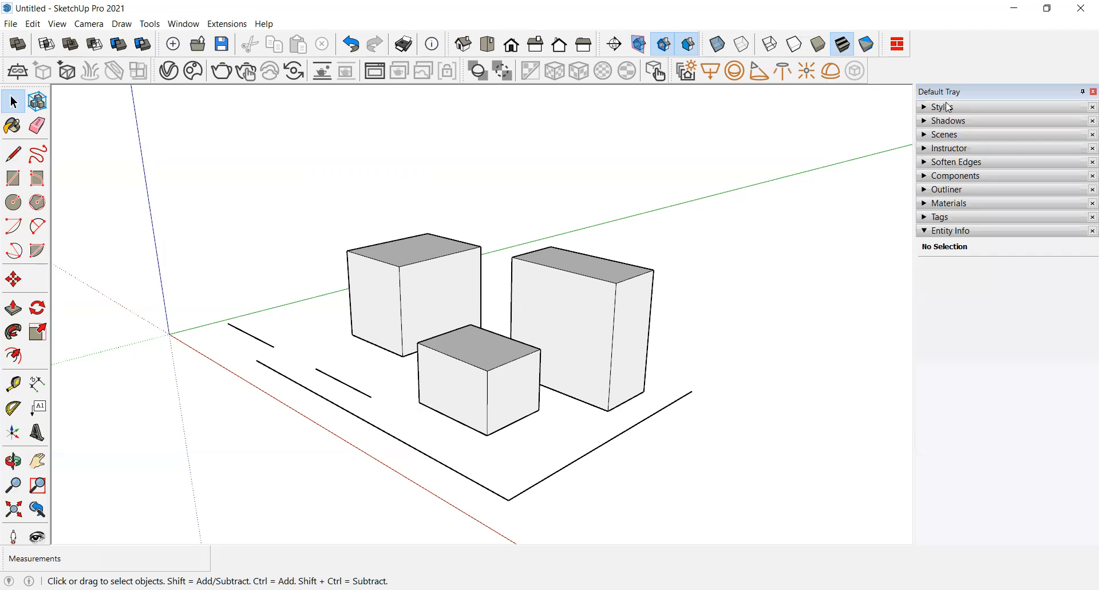
click(950, 231)
click(950, 232)
click(612, 384)
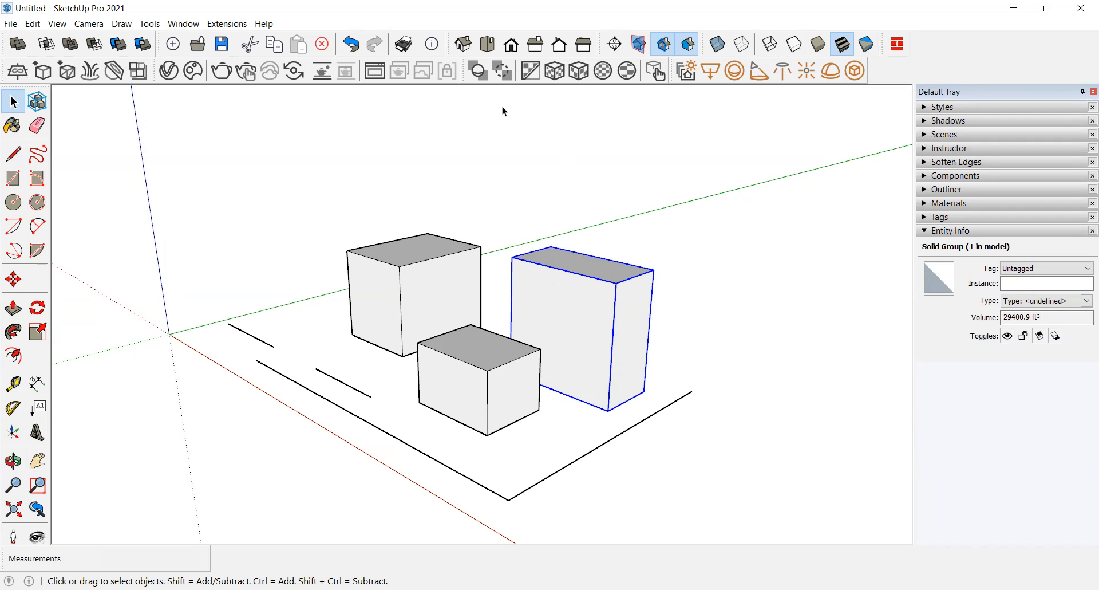
click(363, 394)
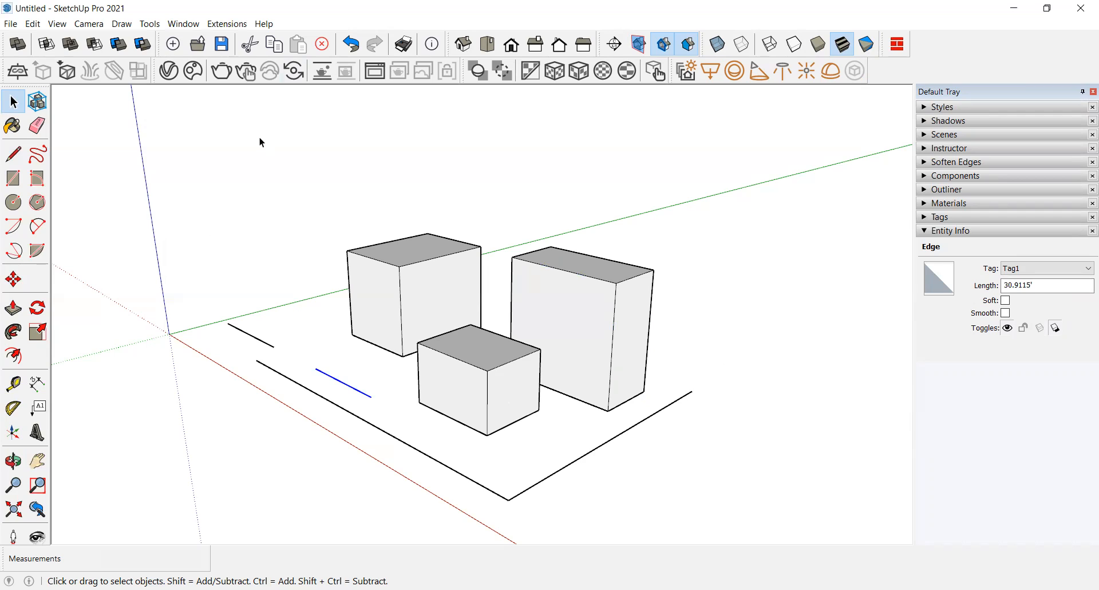
Step: Collapse the Entity Info and Tags panels and open the Materials panel
click(949, 230)
click(938, 218)
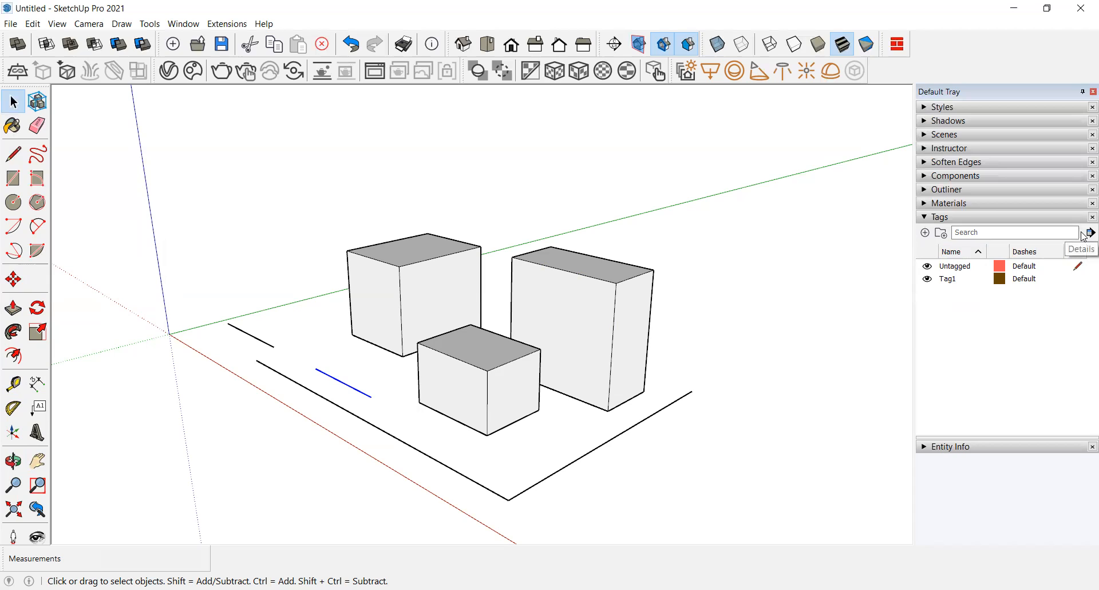
click(941, 217)
click(942, 206)
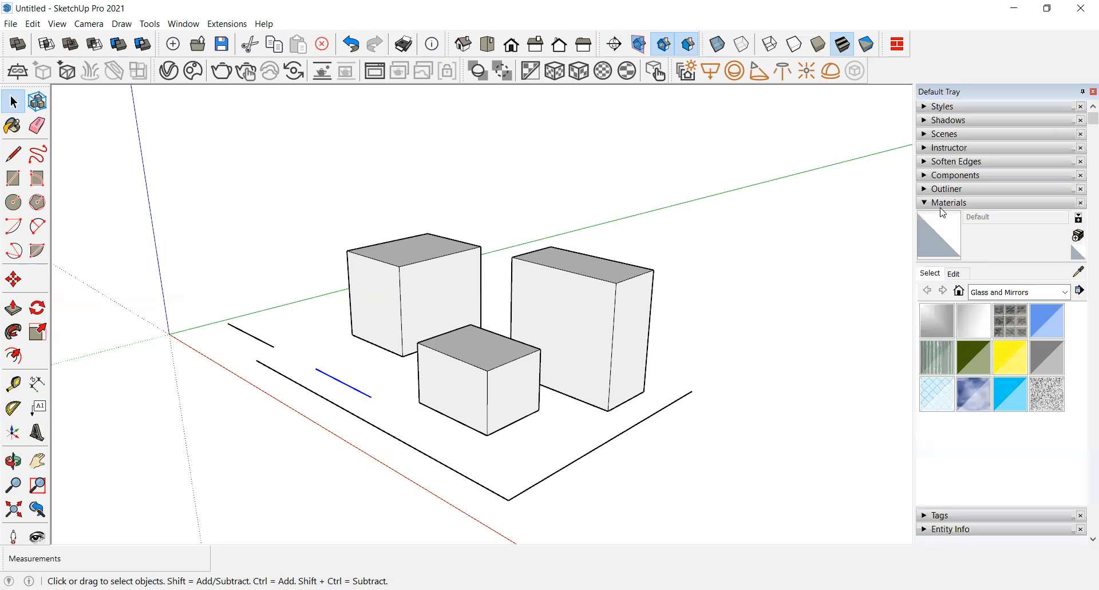
Step: Browse the material collections, pick Square Glass Tile 02 from Tile and paint the tall box with it
click(1066, 293)
scroll(1008, 344, up, 2)
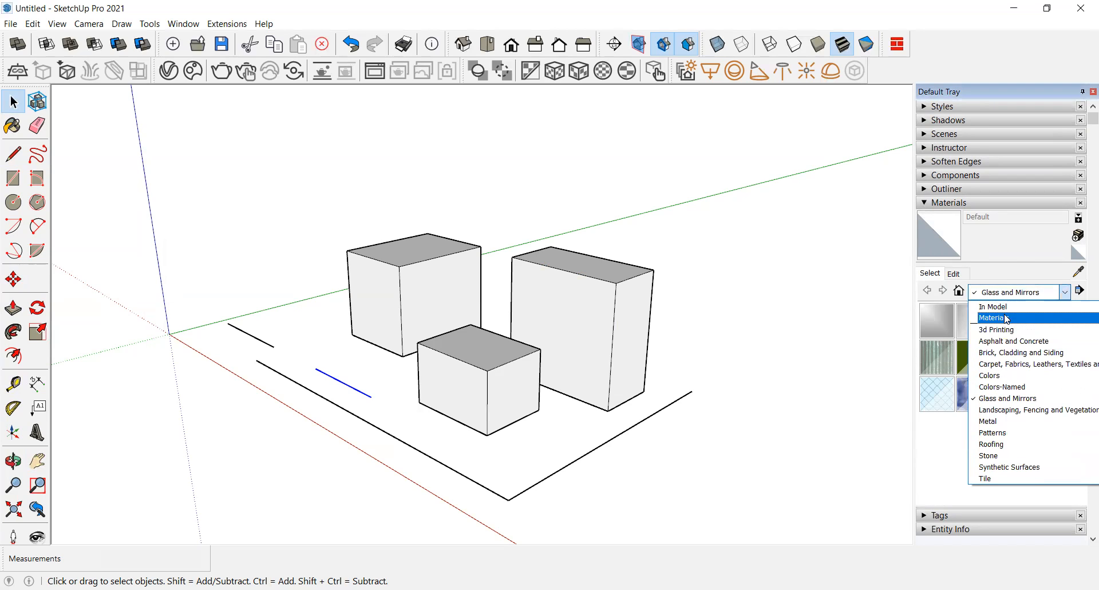
click(1006, 312)
click(1066, 293)
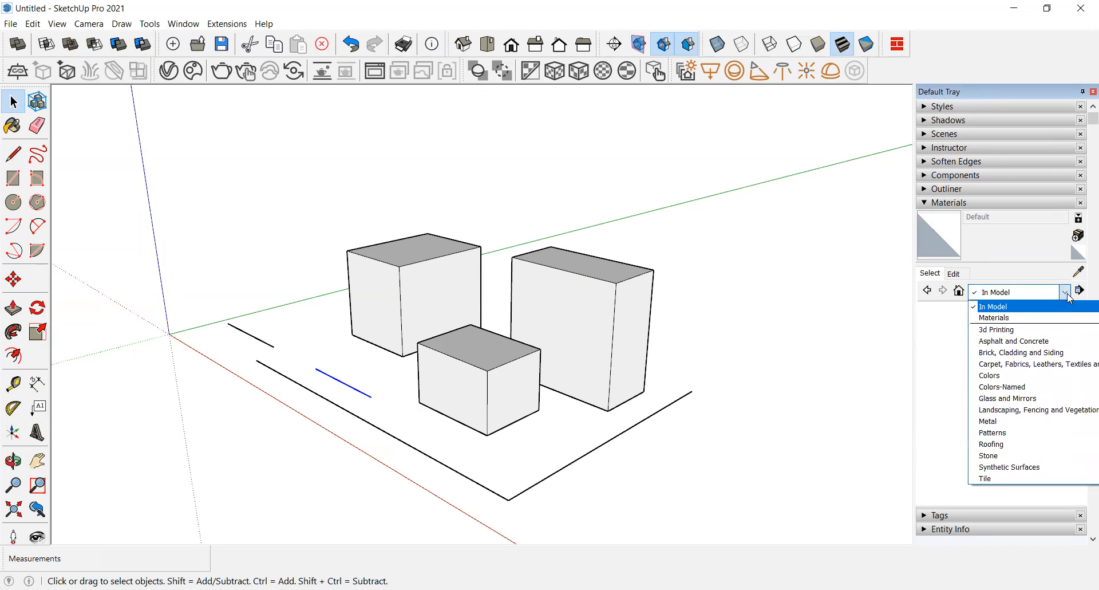
click(1017, 318)
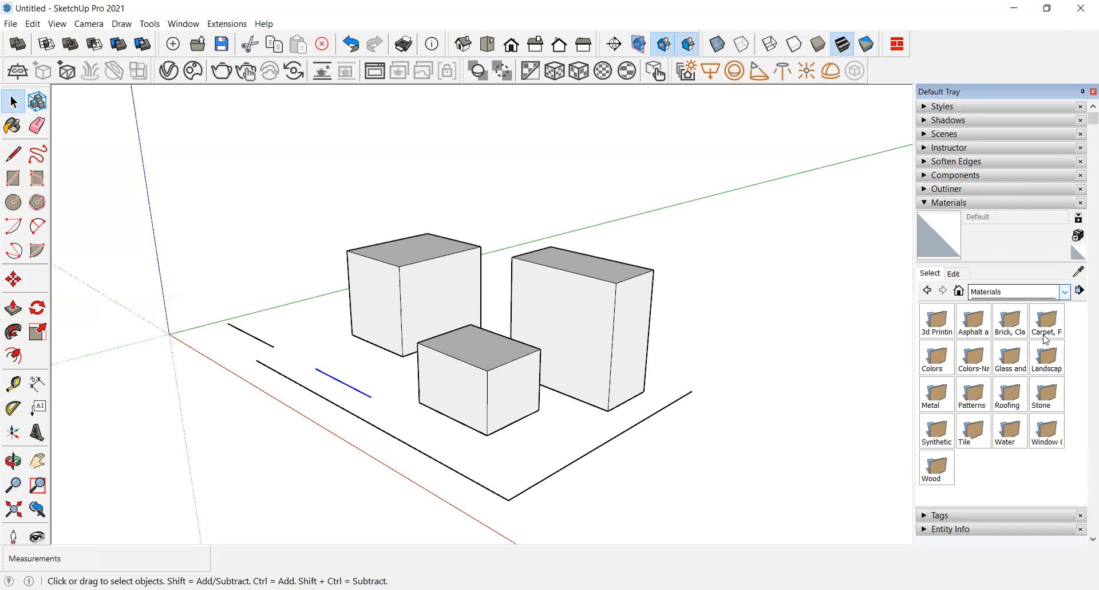
click(1066, 292)
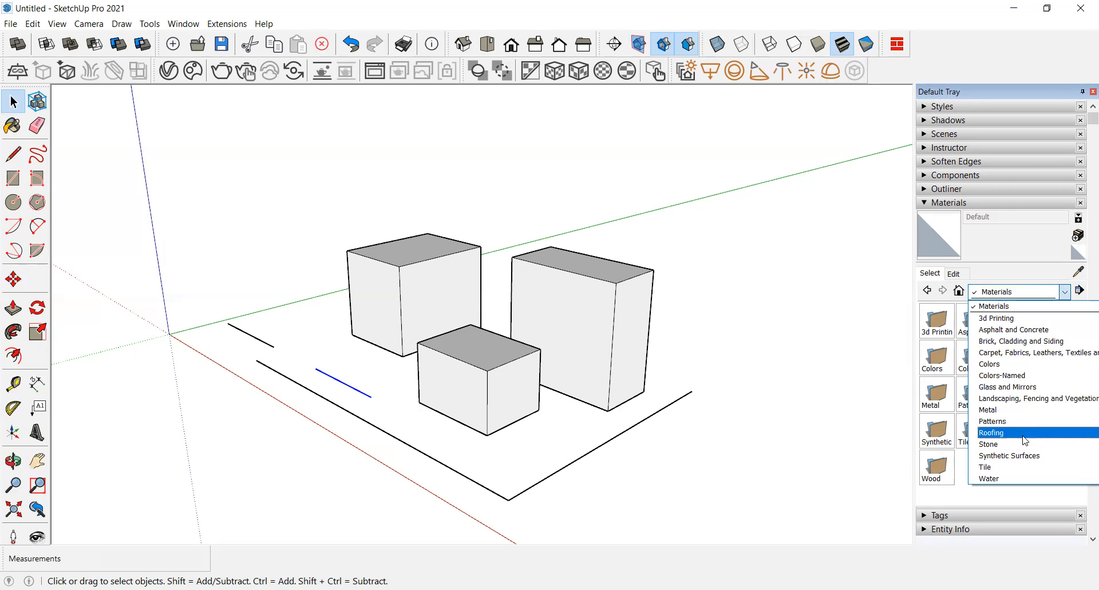
click(1012, 468)
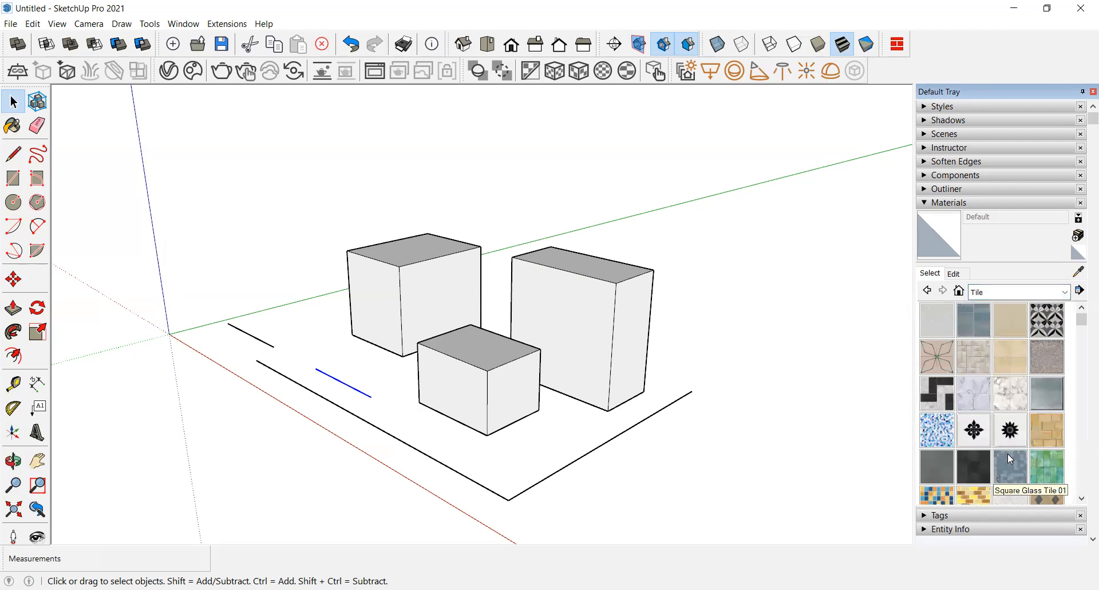
click(1047, 465)
click(575, 315)
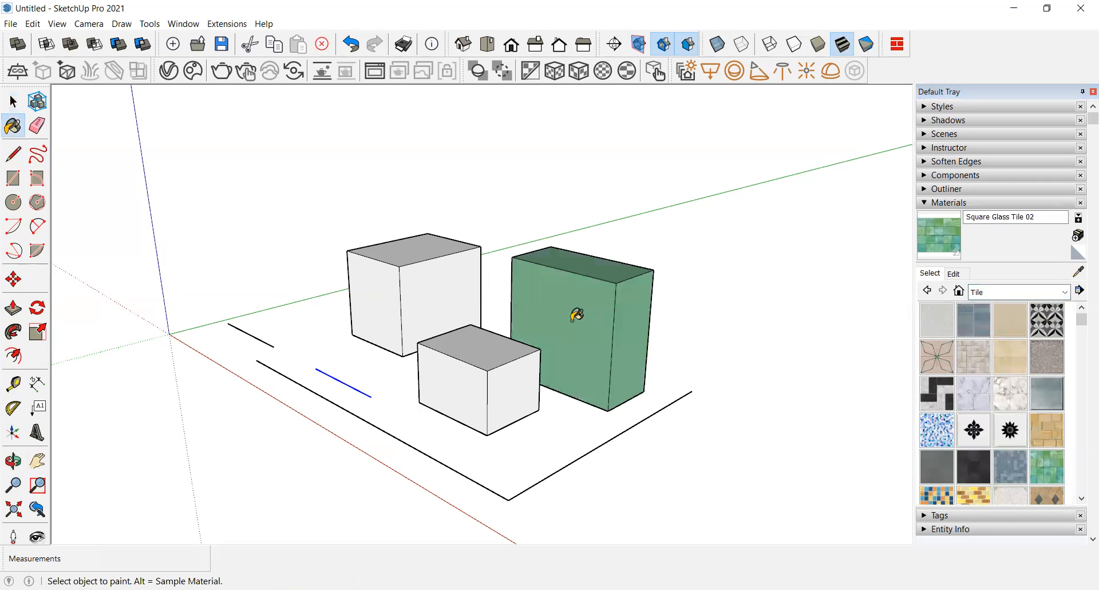
Step: Edit the glass tile material and set its texture size to 5'
scroll(579, 314, up, 6)
scroll(628, 312, up, 5)
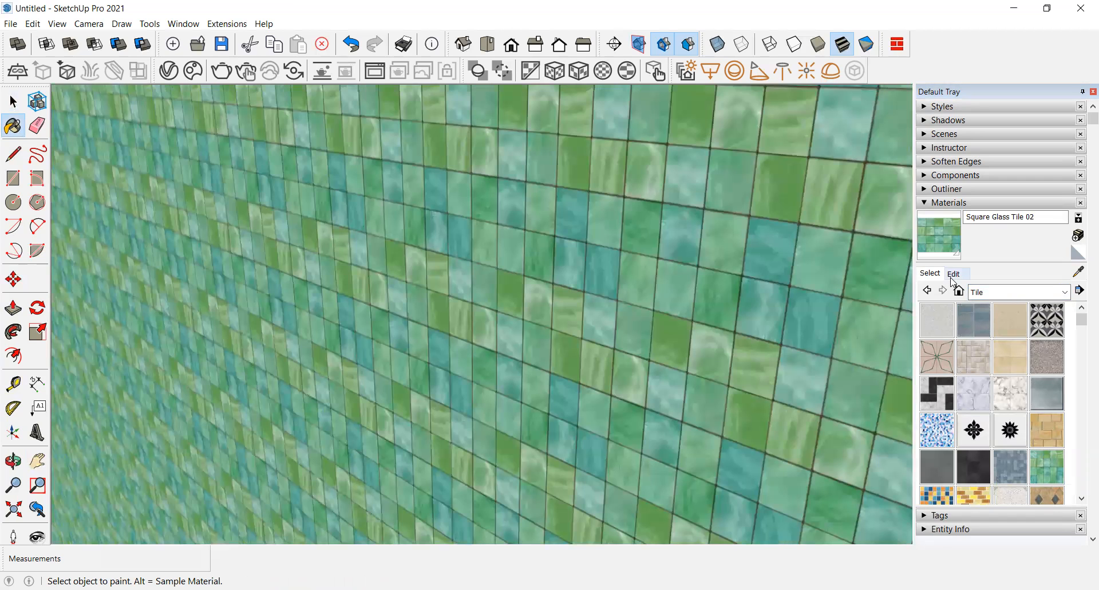
click(953, 274)
click(955, 433)
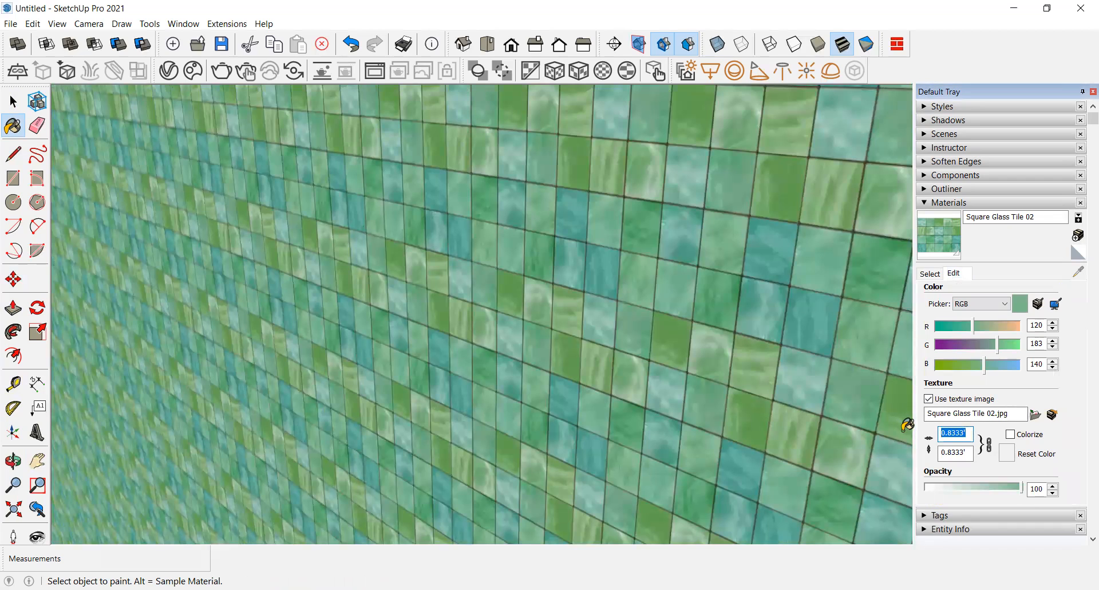
text(1)
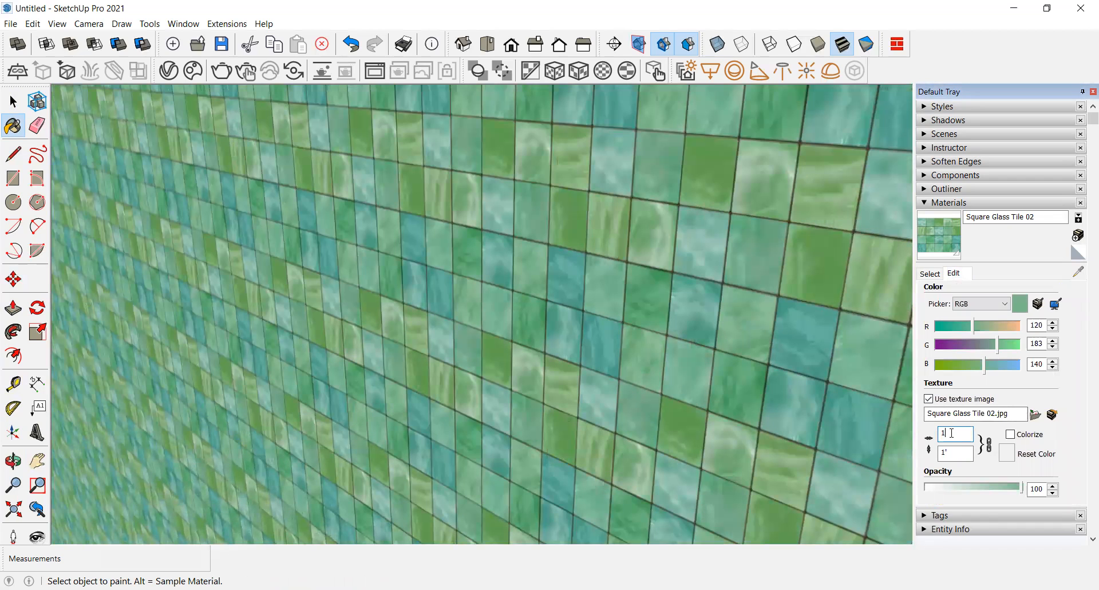
key(BackSpace)
text(5)
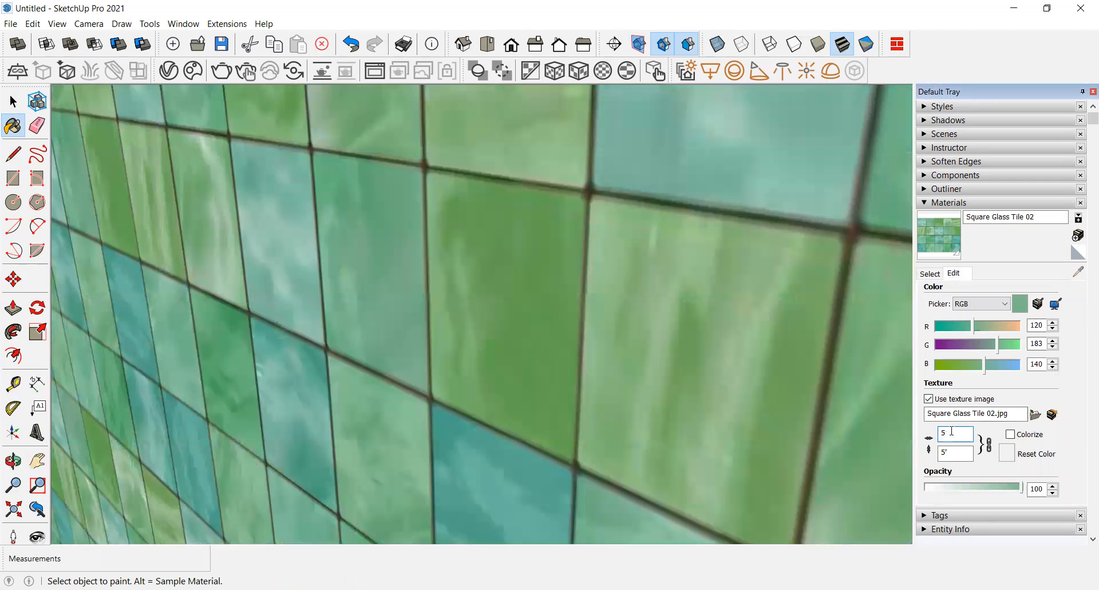
Step: Set the glass tile material's texture size to 50'
scroll(628, 368, down, 2)
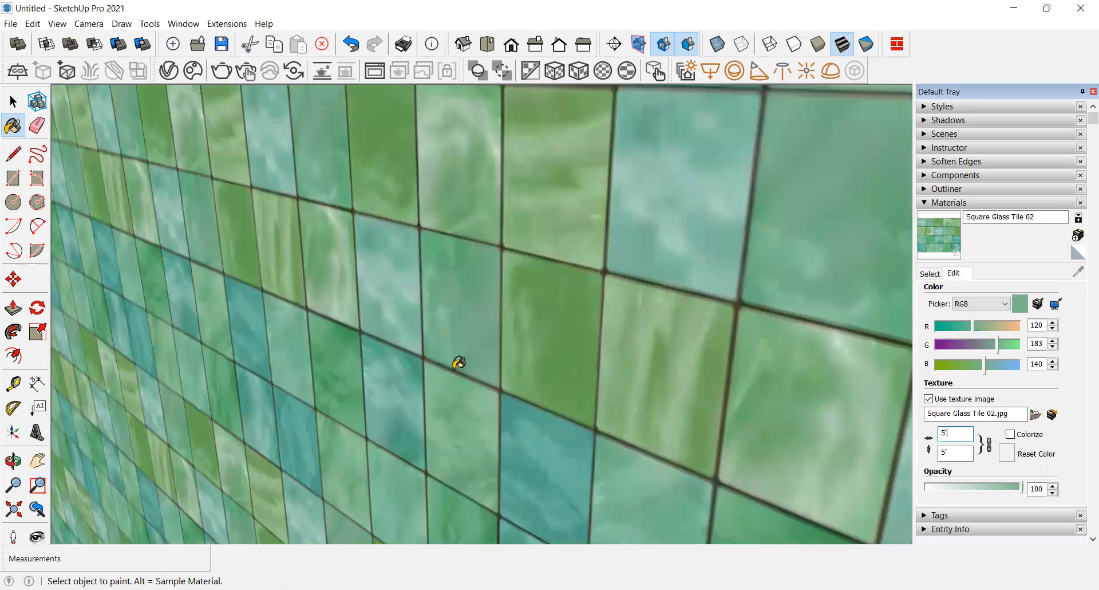
scroll(456, 363, down, 2)
scroll(456, 358, down, 2)
scroll(819, 358, down, 3)
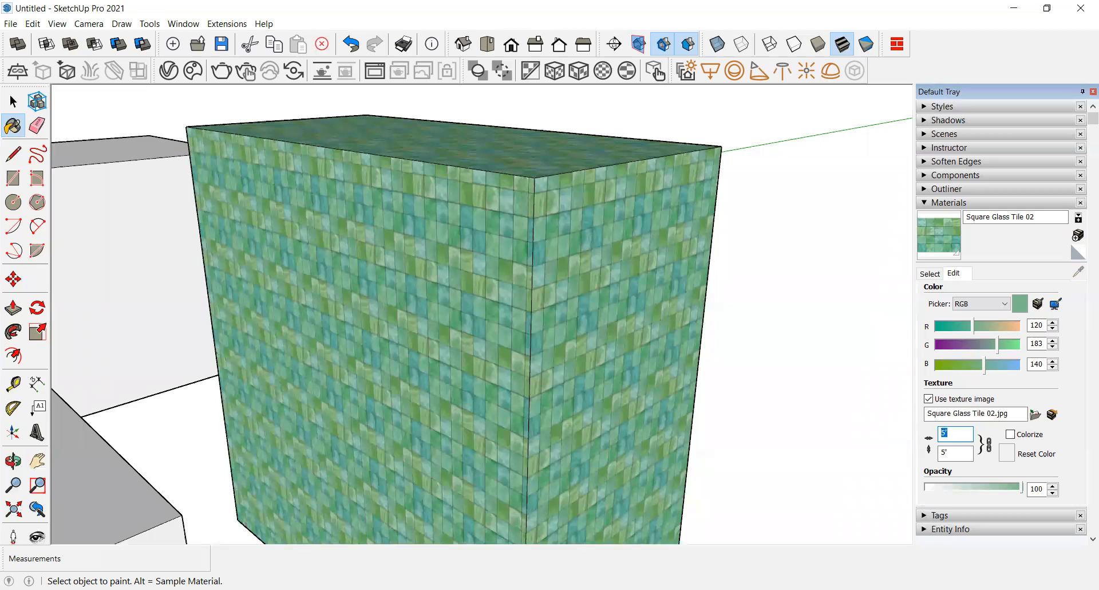
text(50')
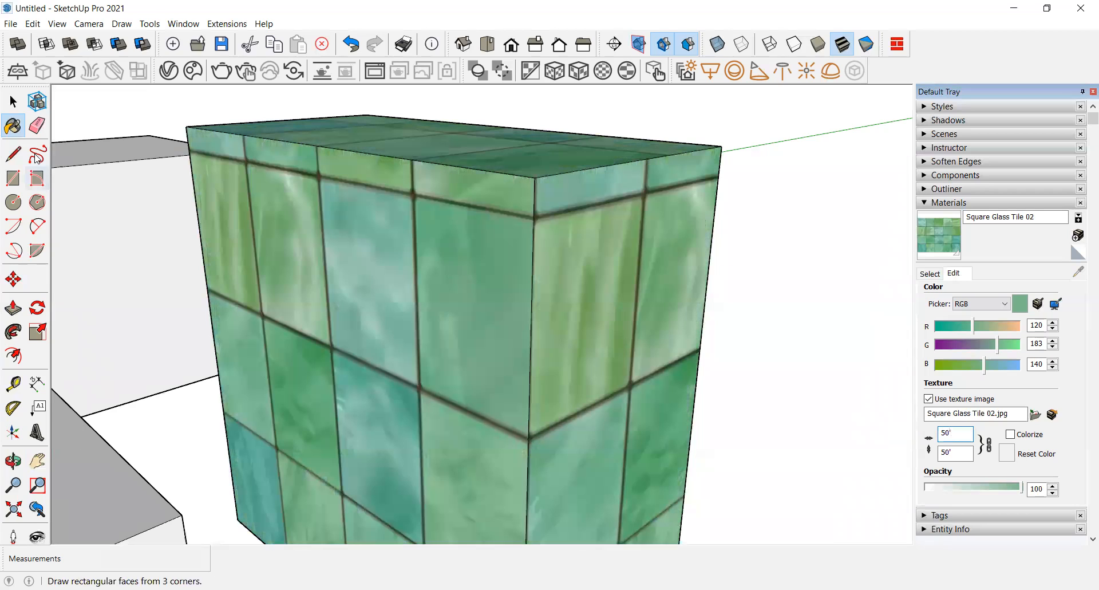
Step: Switch to the Select tool and orbit and zoom around the tiled box to examine the texture
click(13, 102)
scroll(569, 349, down, 5)
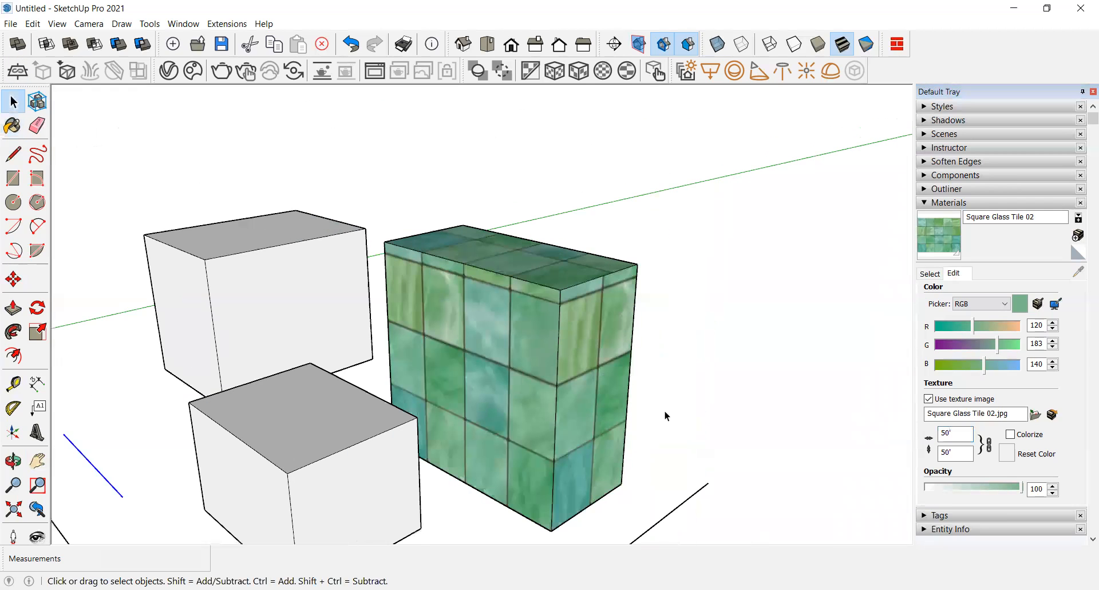
scroll(553, 367, up, 6)
middle_drag(557, 363, 476, 339)
scroll(657, 454, down, 4)
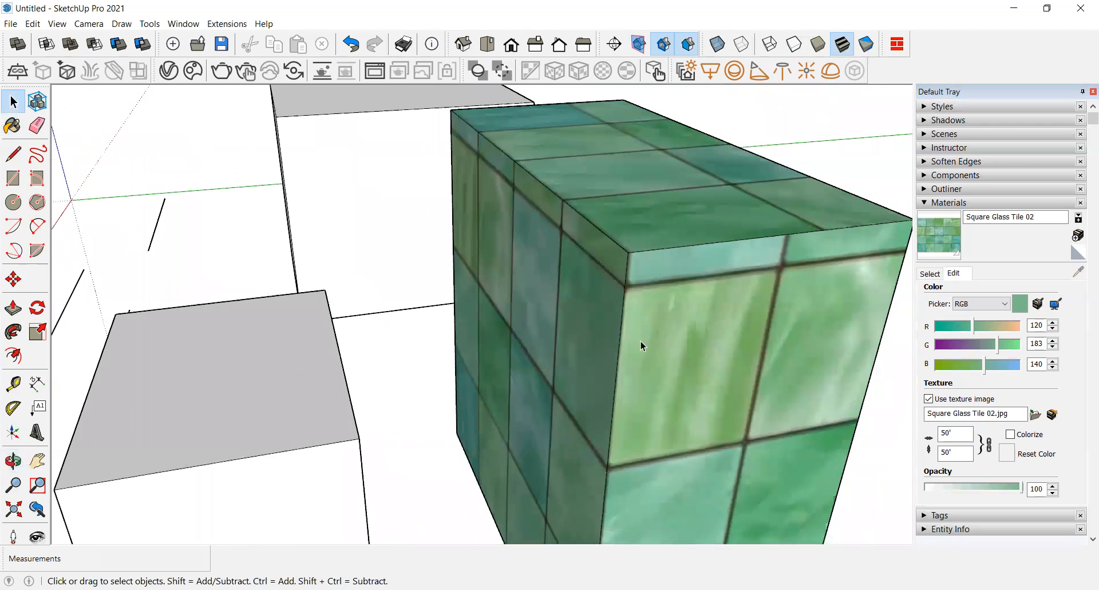
scroll(692, 269, up, 3)
scroll(524, 320, up, 5)
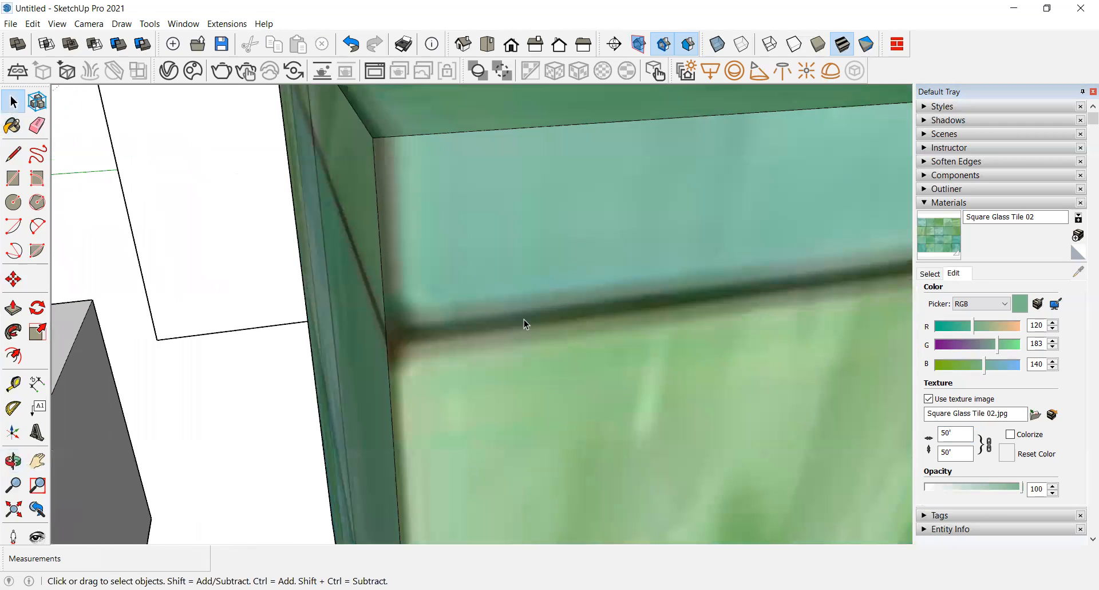
scroll(451, 334, down, 5)
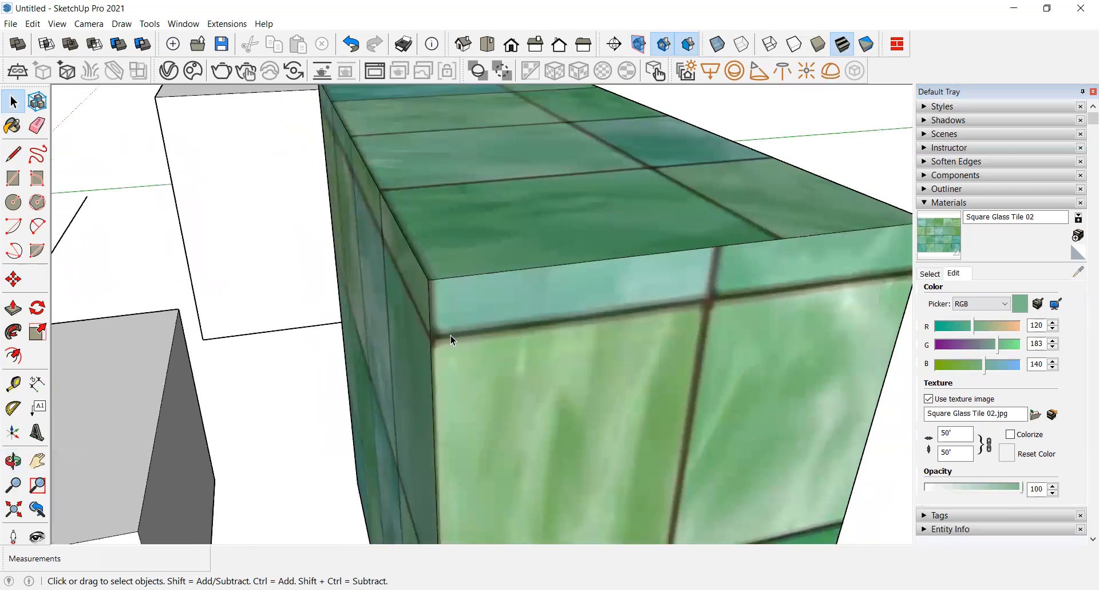
scroll(451, 335, down, 3)
middle_drag(444, 380, 634, 333)
scroll(489, 365, down, 2)
scroll(657, 330, up, 2)
scroll(533, 319, up, 2)
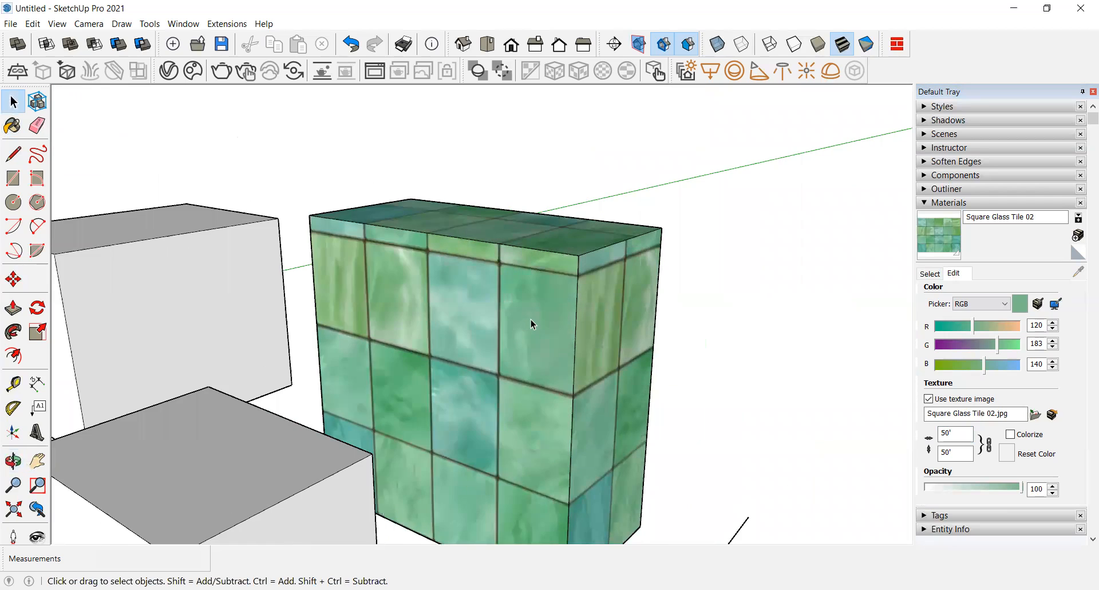
scroll(565, 338, down, 3)
scroll(566, 355, up, 2)
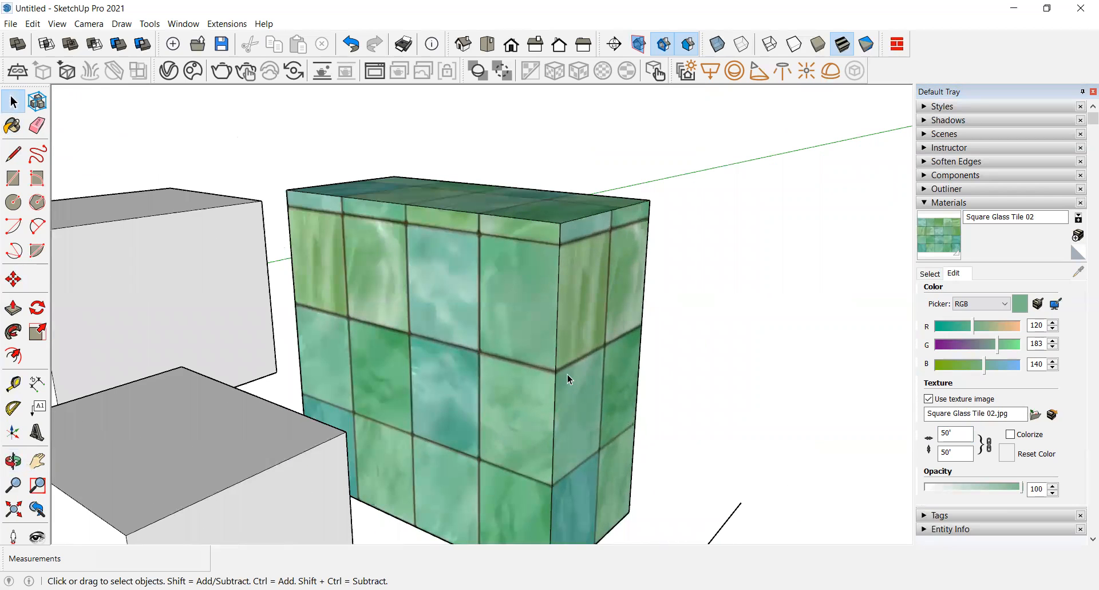
scroll(584, 349, down, 4)
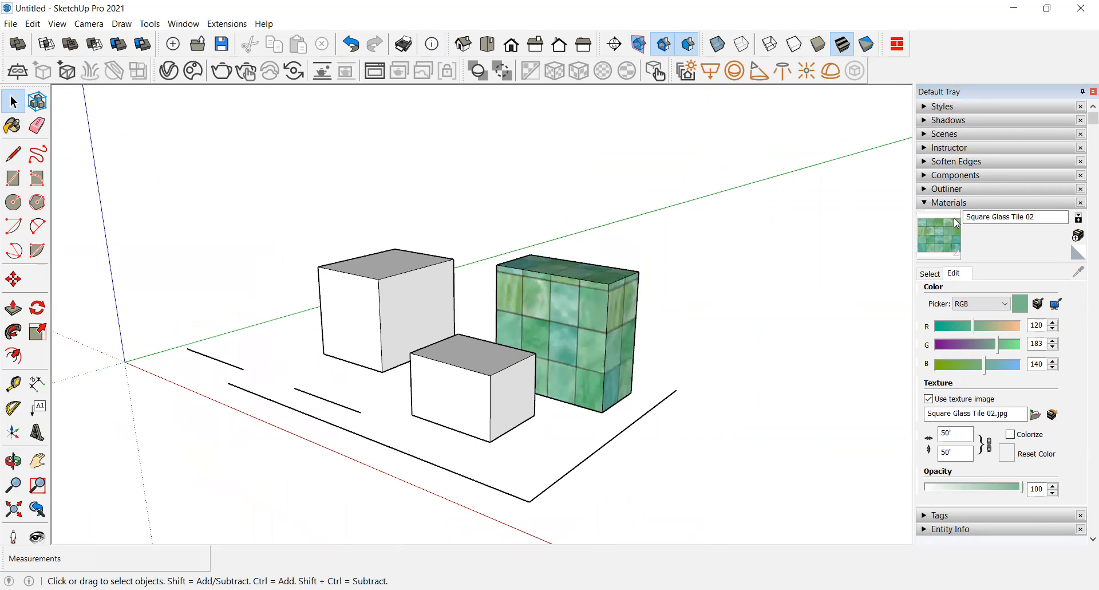
Step: Open the Outliner and select the component and the group in the model to compare their entries
click(935, 203)
click(938, 190)
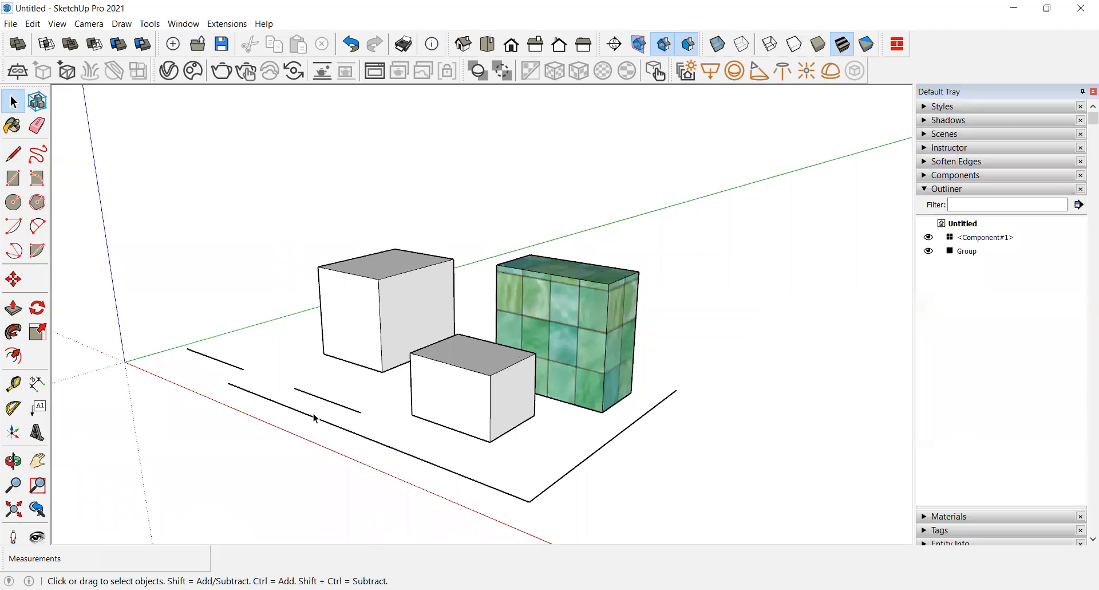
click(456, 393)
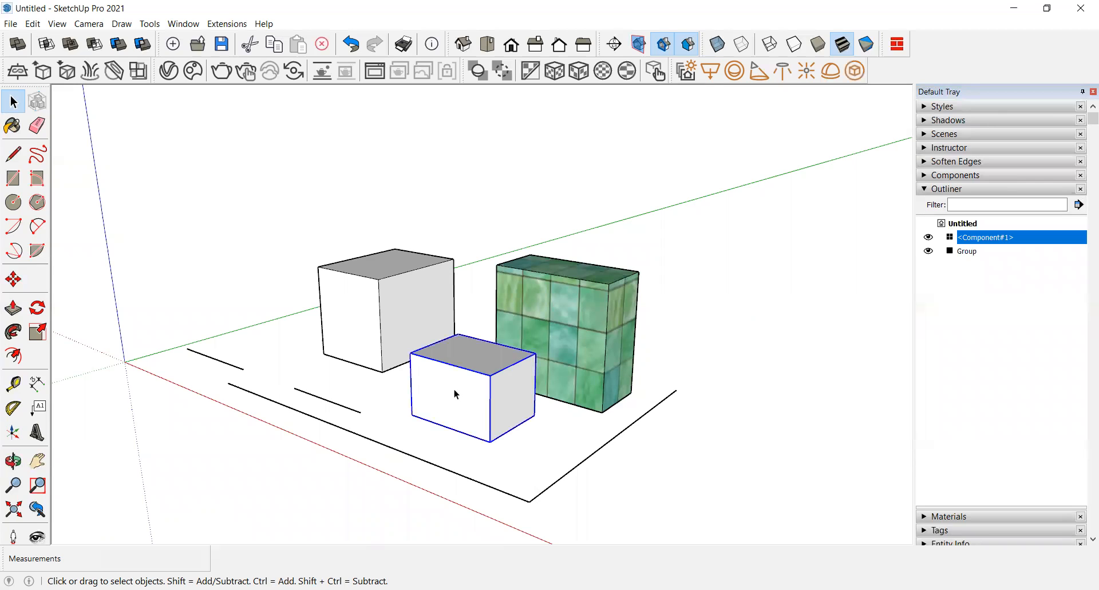
click(590, 305)
click(434, 288)
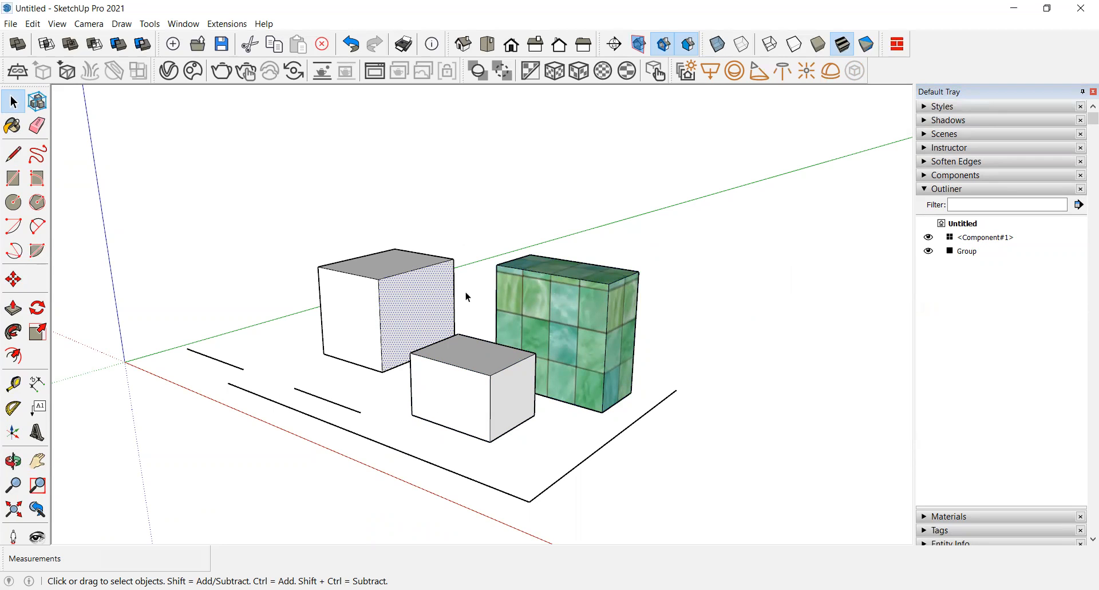
click(531, 317)
click(480, 369)
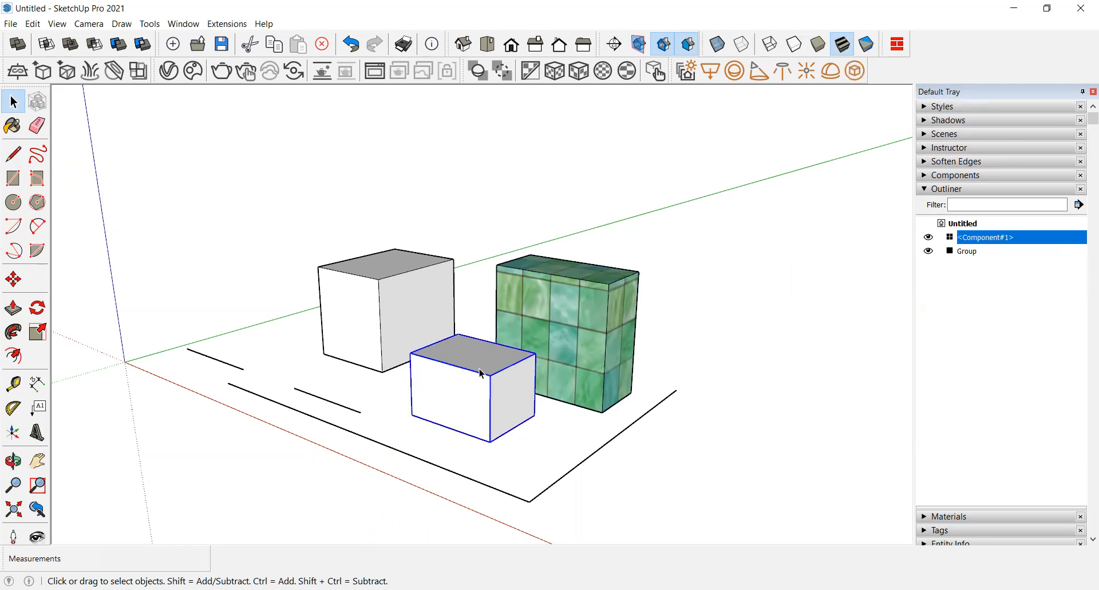
click(534, 308)
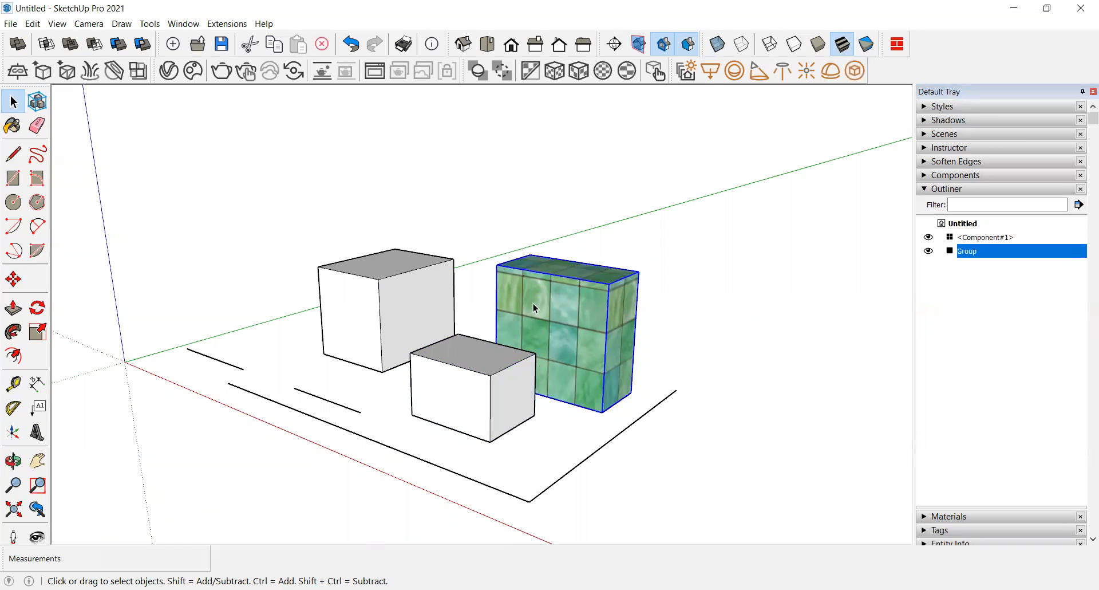
click(479, 437)
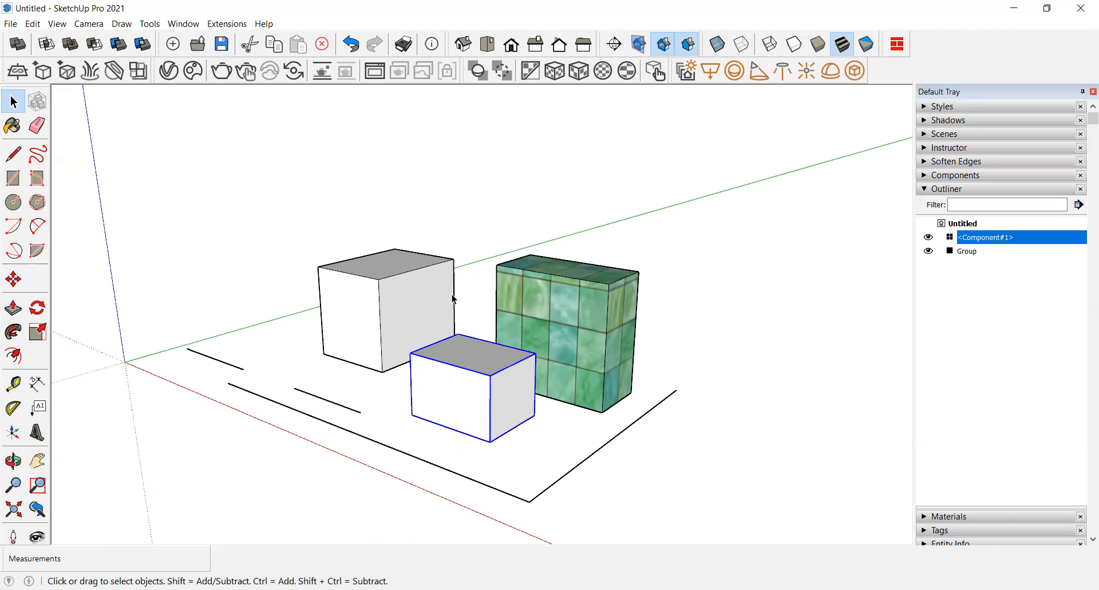
Step: Open the small box component for editing and make a group from its top face and edges
scroll(490, 367, up, 4)
double_click(490, 360)
triple_click(490, 360)
click(490, 360)
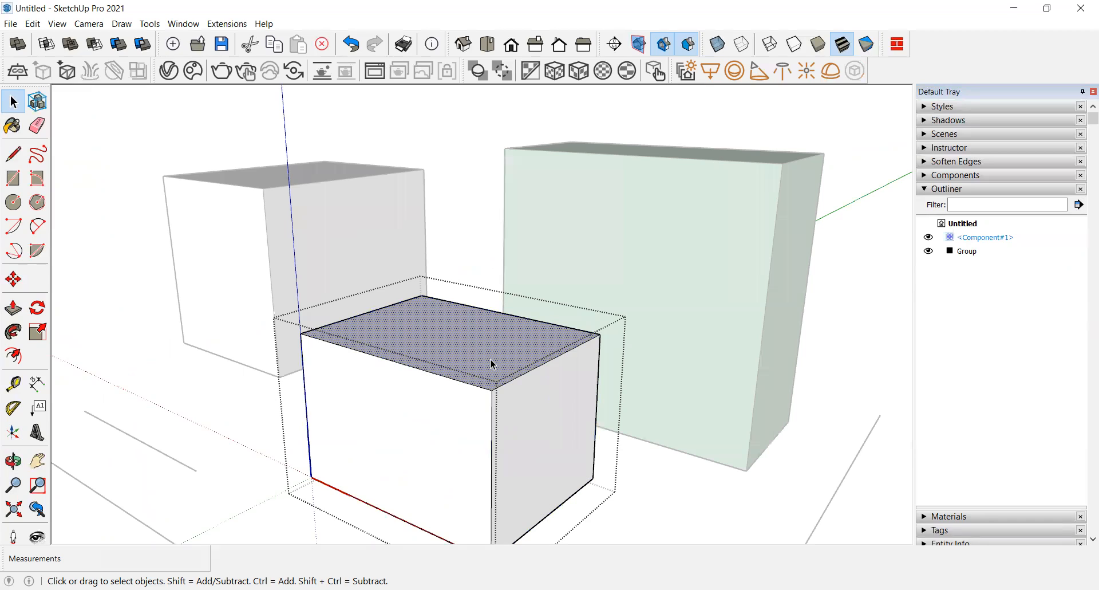
double_click(492, 360)
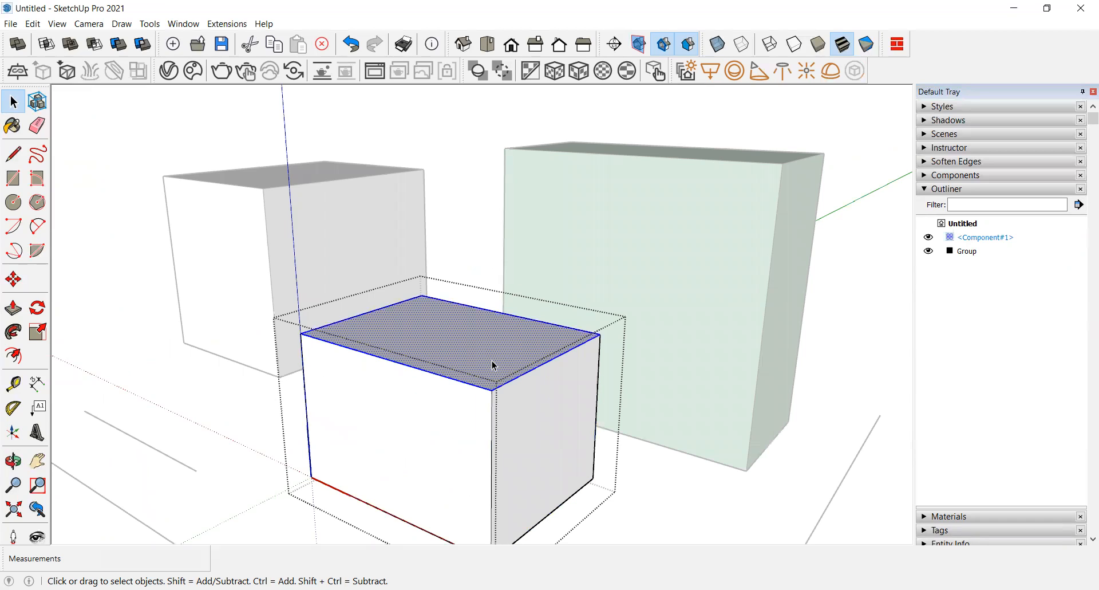
right_click(460, 347)
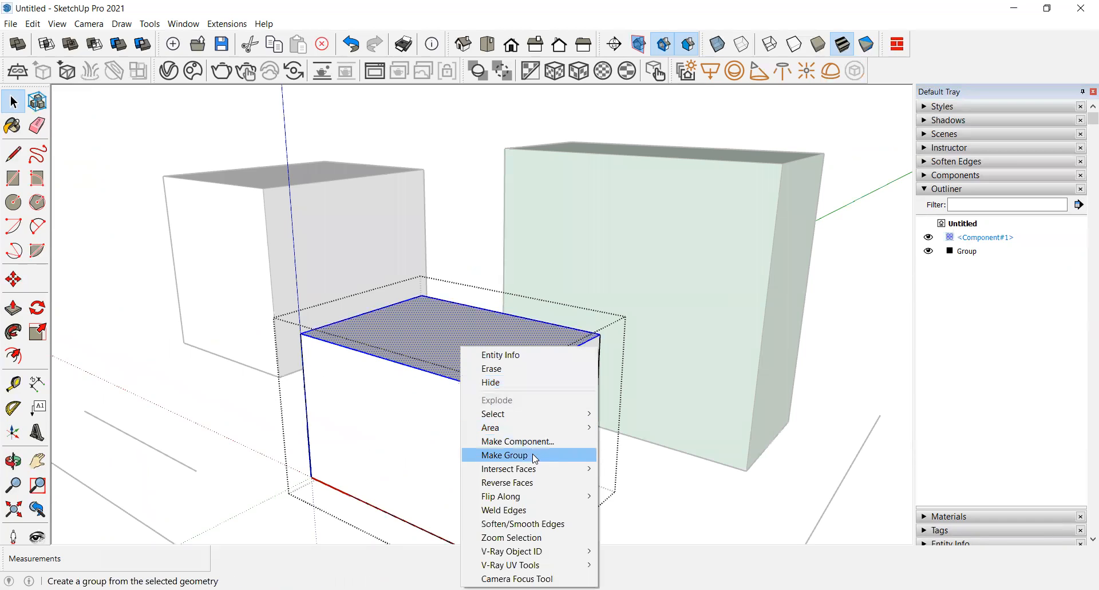
click(532, 454)
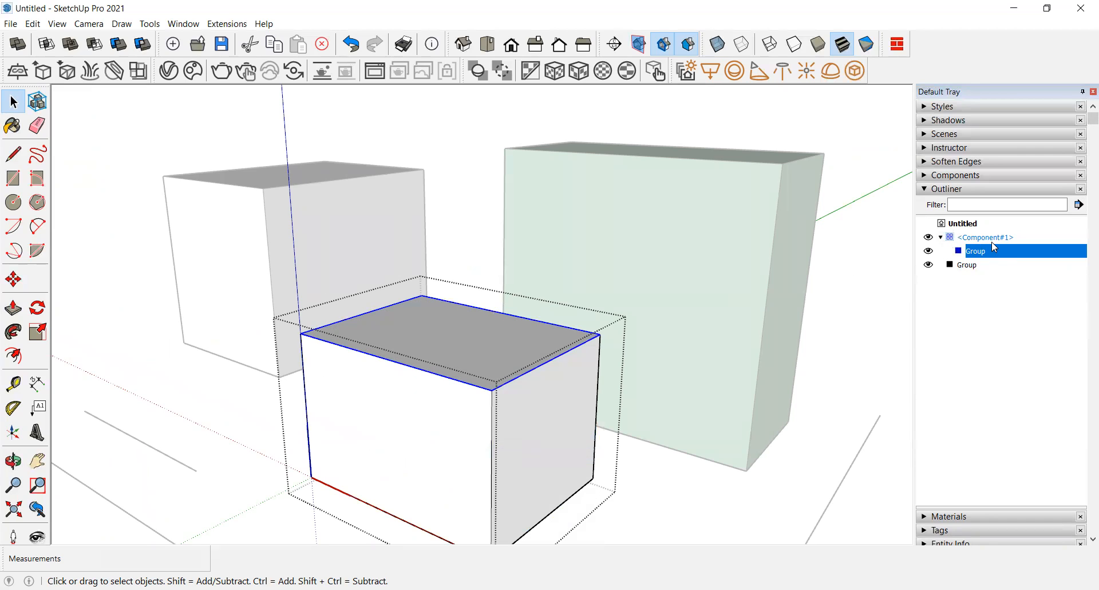
Step: Enter the group inside the small component and pull its top face upward with Push/Pull
double_click(481, 349)
click(481, 349)
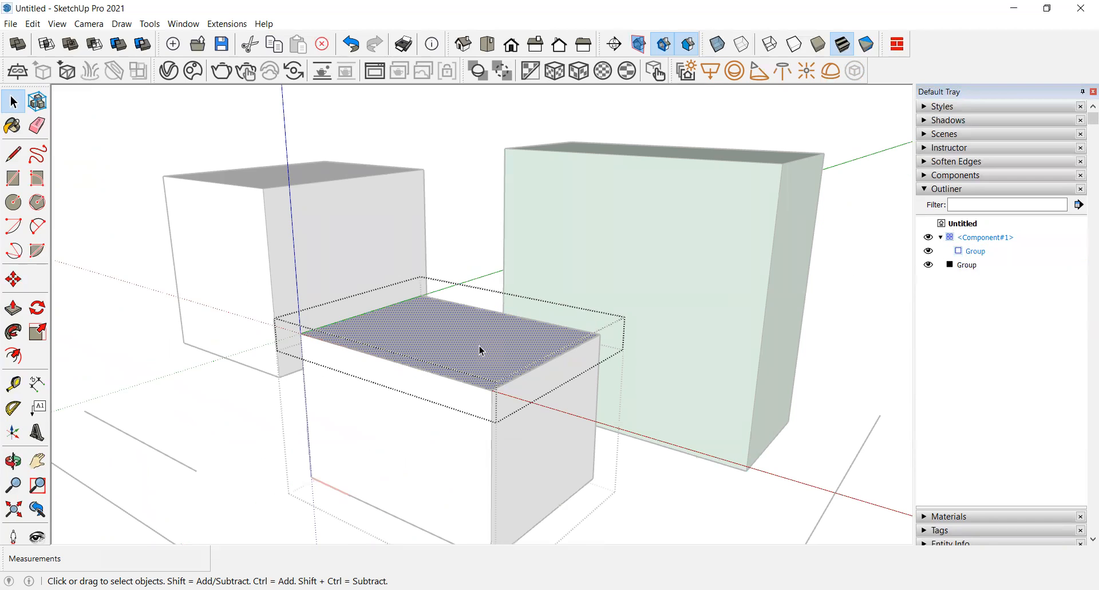
click(11, 309)
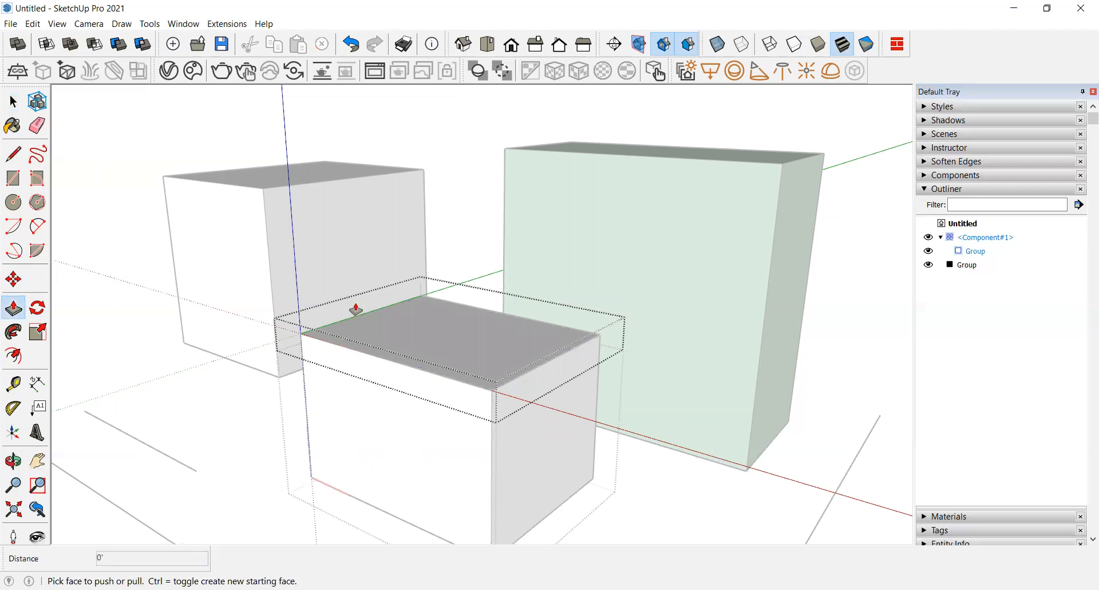
drag(422, 336, 420, 226)
Step: Select all geometry inside the group and turn it into a new component with default settings
key(space)
triple_click(382, 269)
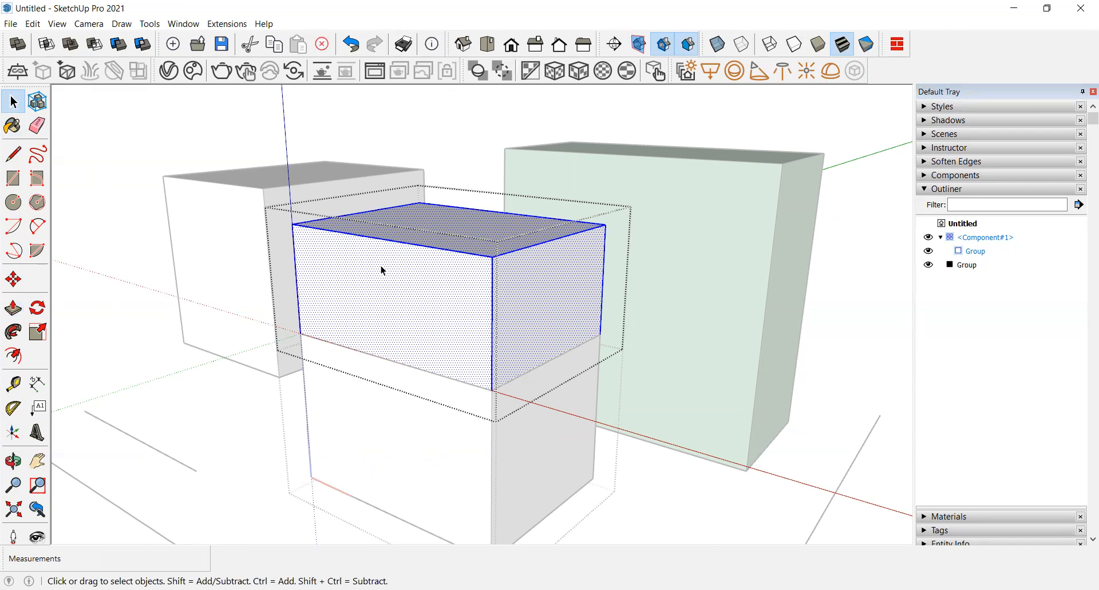
right_click(382, 267)
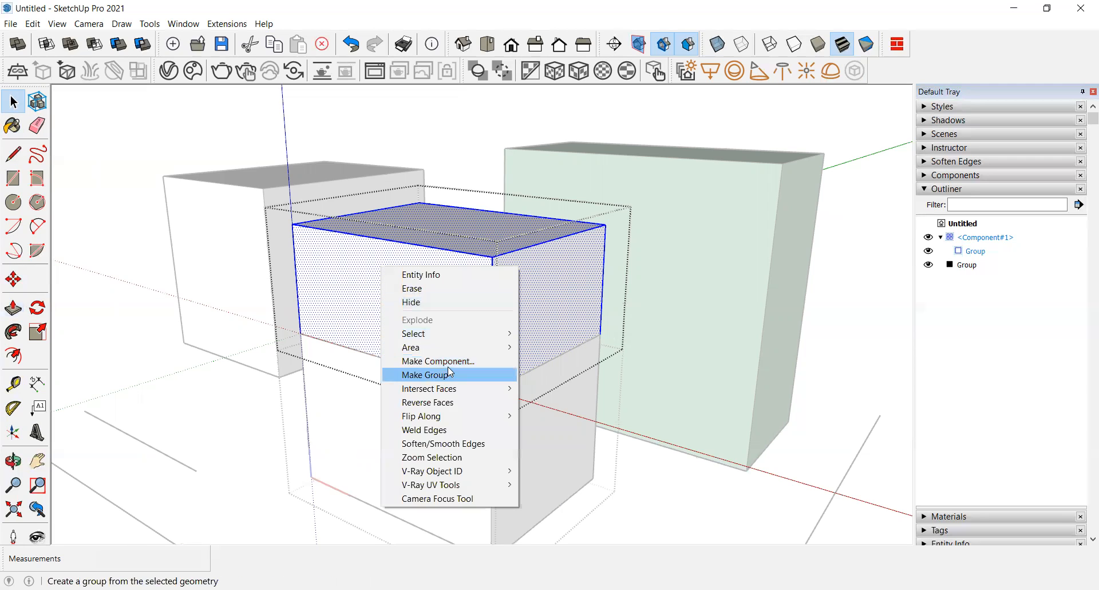
click(457, 361)
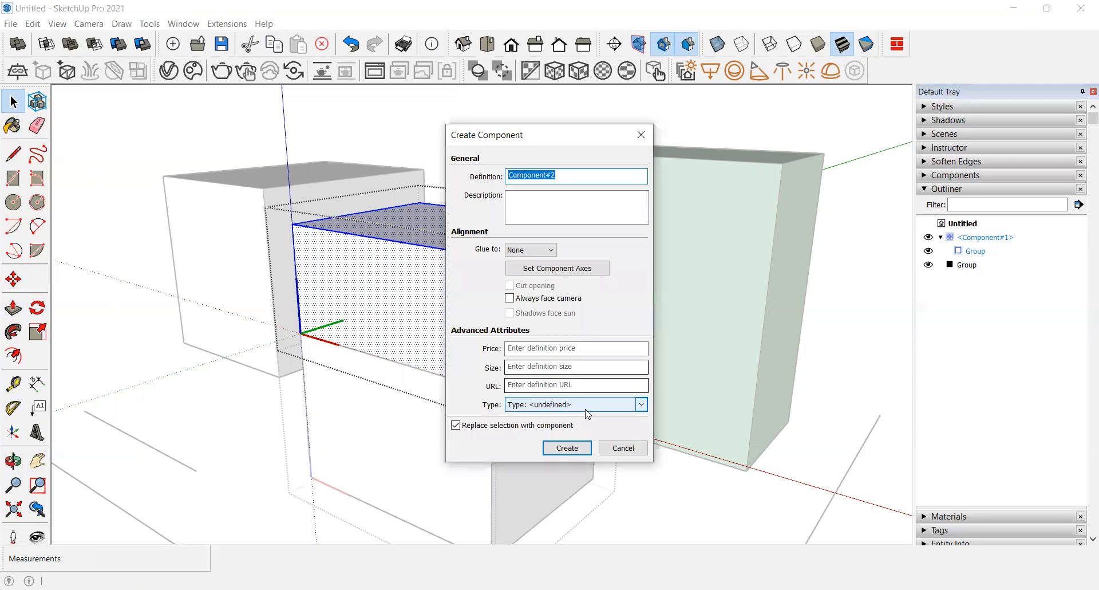
click(567, 448)
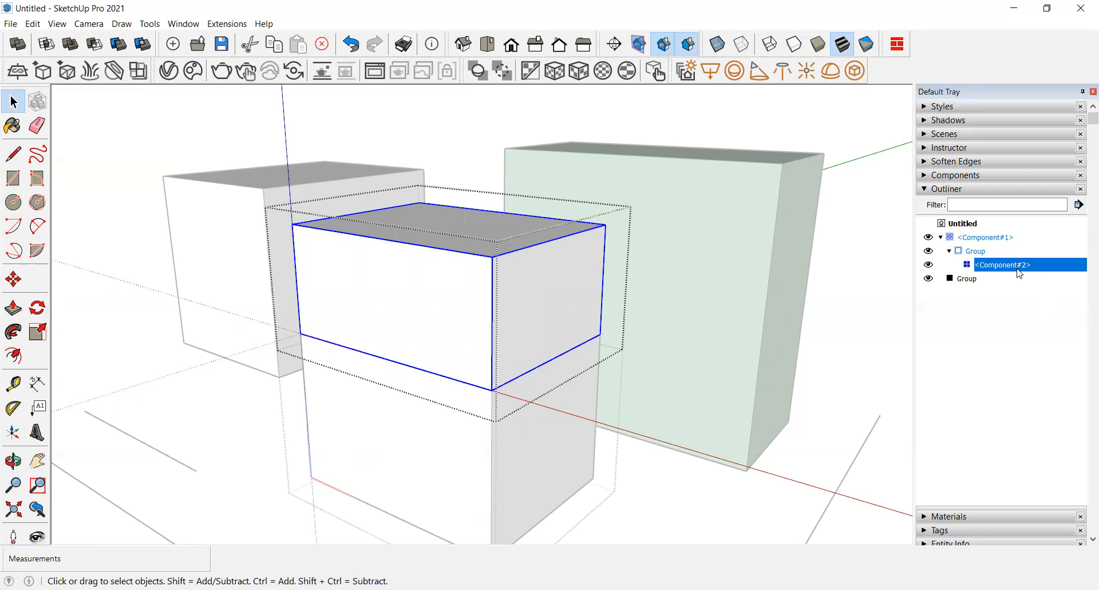
Step: Select the stacked box's parts at different nesting levels to examine how the group and components are nested
click(687, 397)
scroll(506, 355, down, 2)
scroll(446, 355, up, 3)
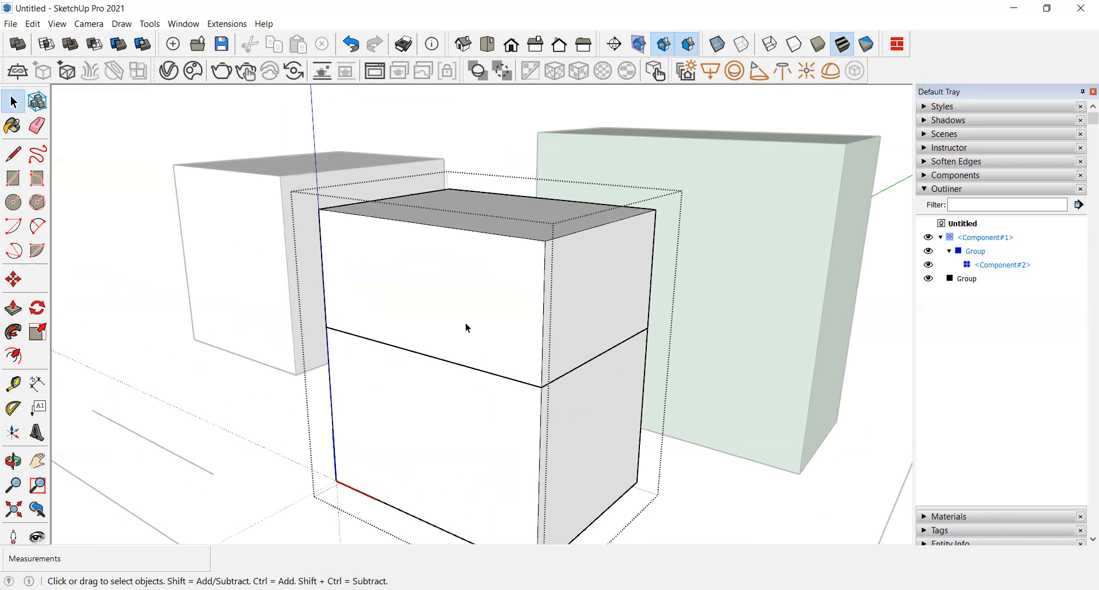
scroll(466, 328, down, 2)
click(466, 327)
click(464, 386)
click(465, 322)
click(467, 391)
click(494, 315)
click(472, 388)
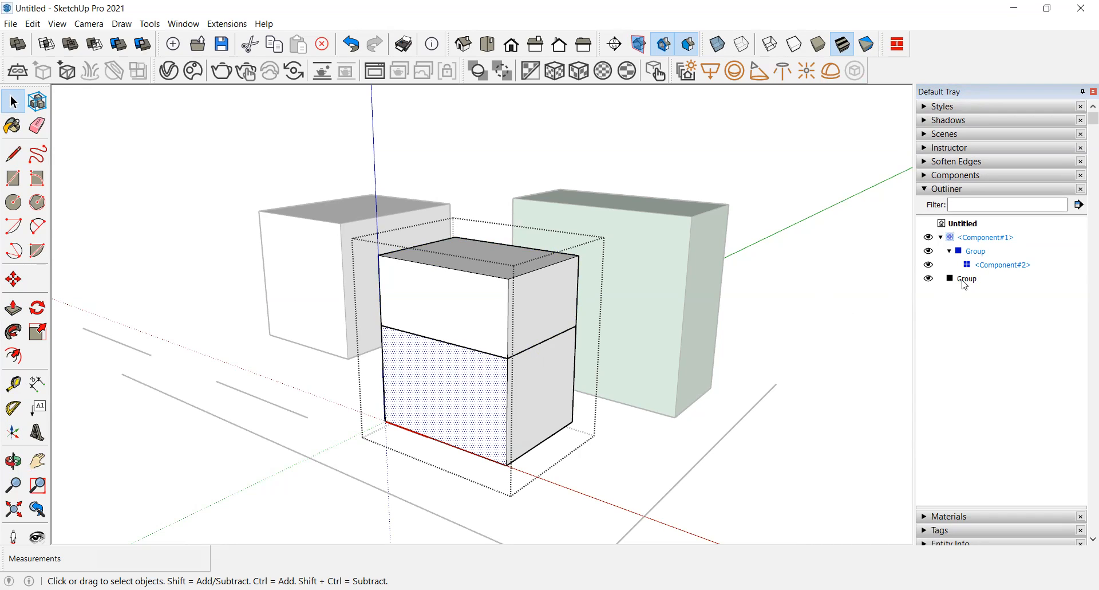
key(Escape)
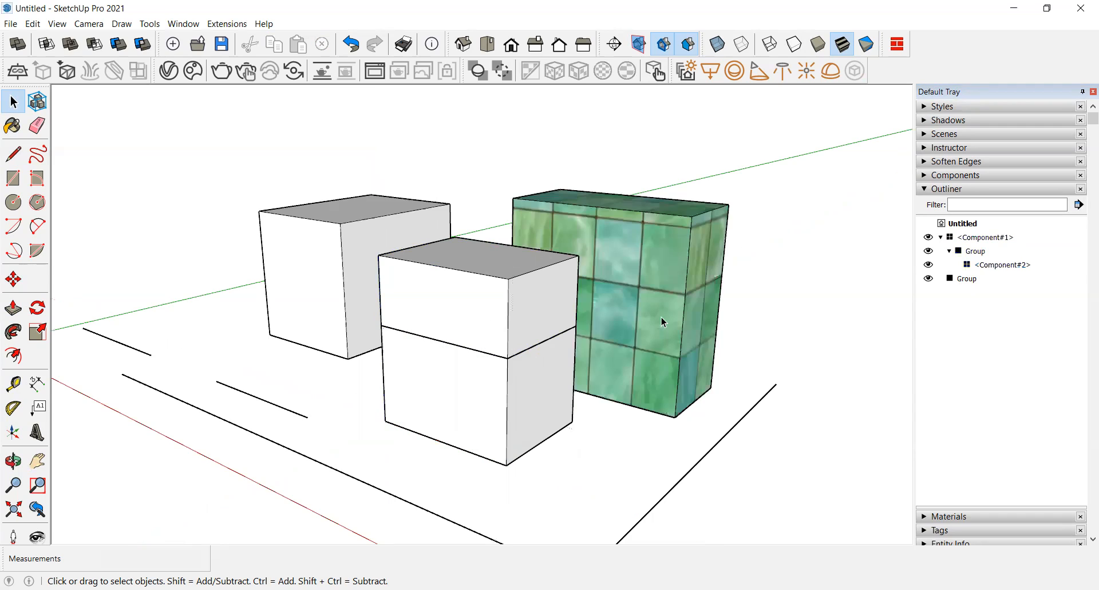
Step: Close the Outliner, open the Components panel to view the in-model components, and select the stacked box
click(933, 190)
click(933, 176)
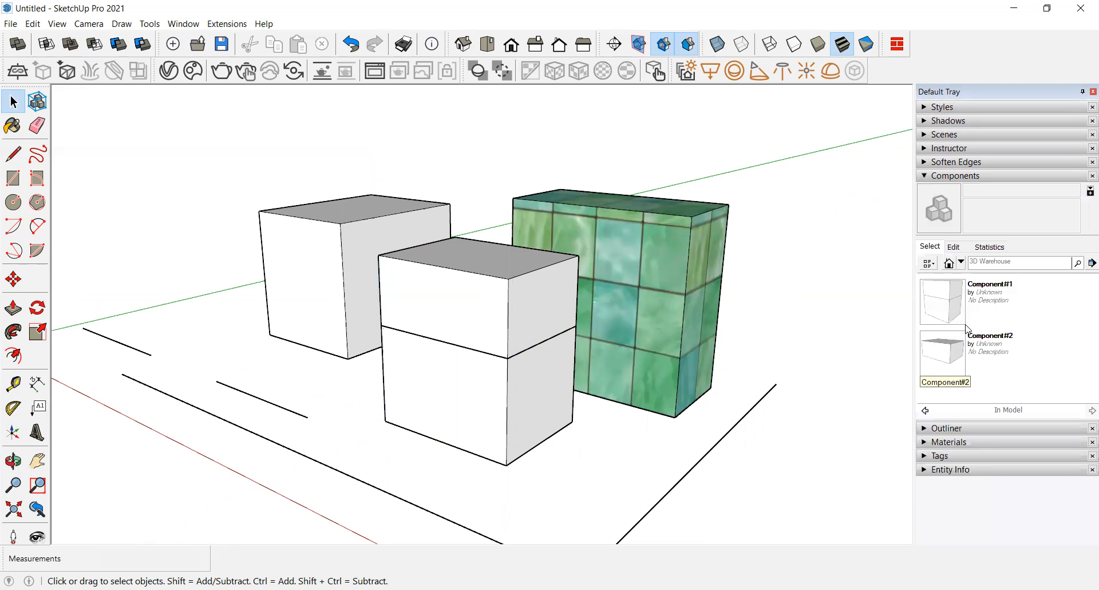
click(473, 423)
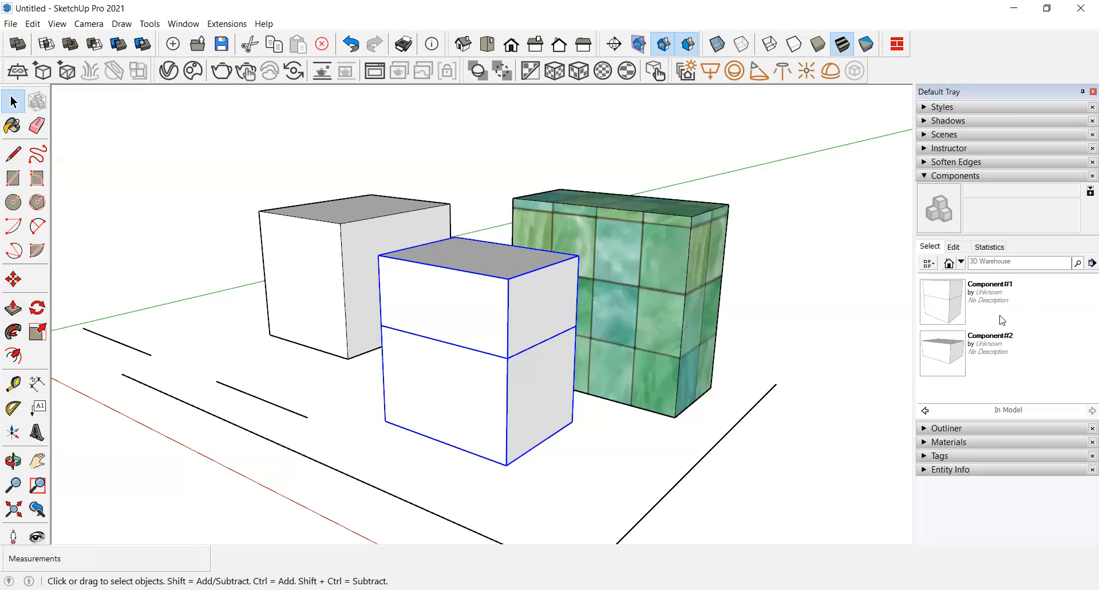
Step: Browse the Soften Edges and Instructor panels, activating Move, Rotate and Eraser to read their instructions
click(955, 177)
click(946, 163)
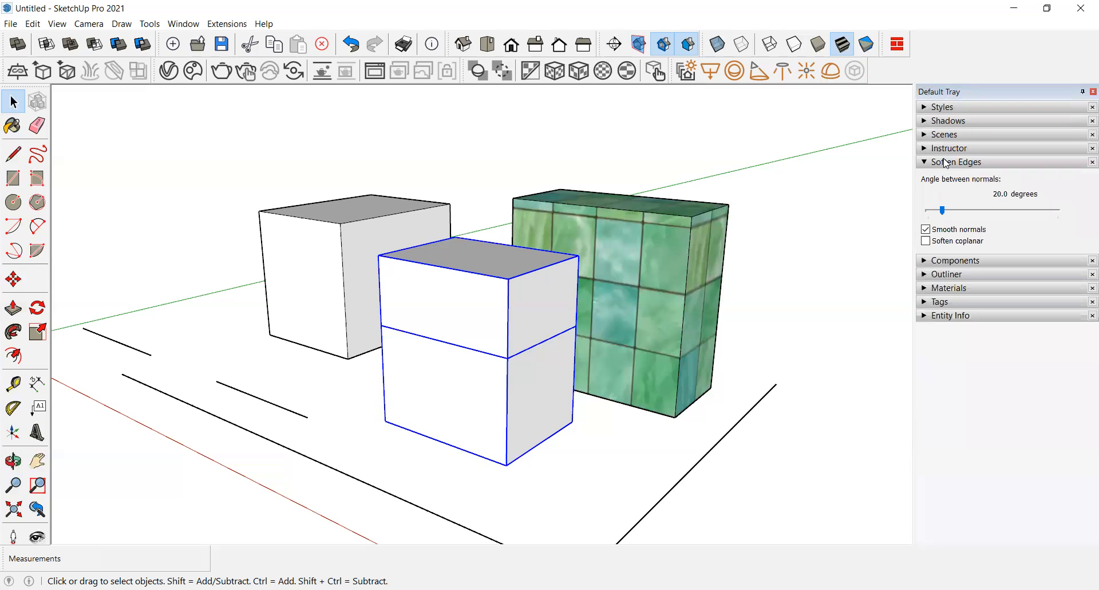
click(946, 162)
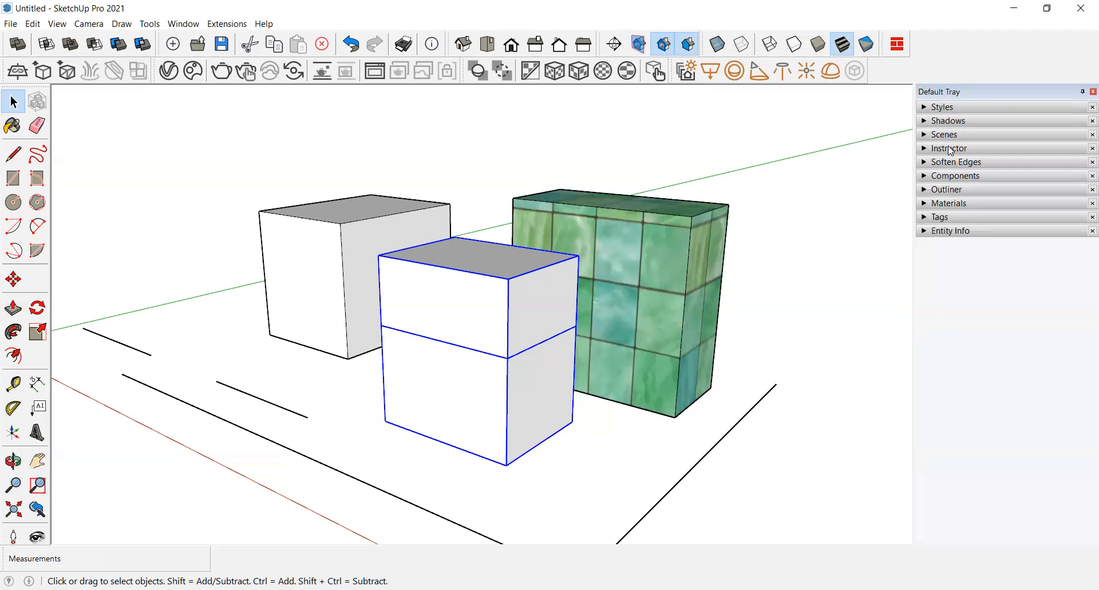
click(950, 148)
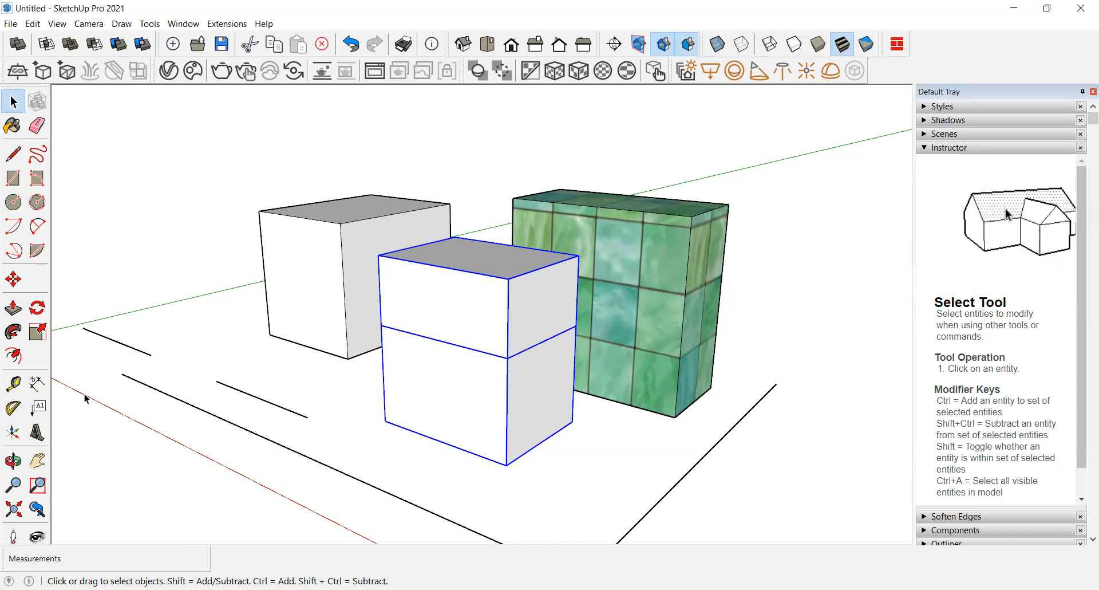
click(8, 284)
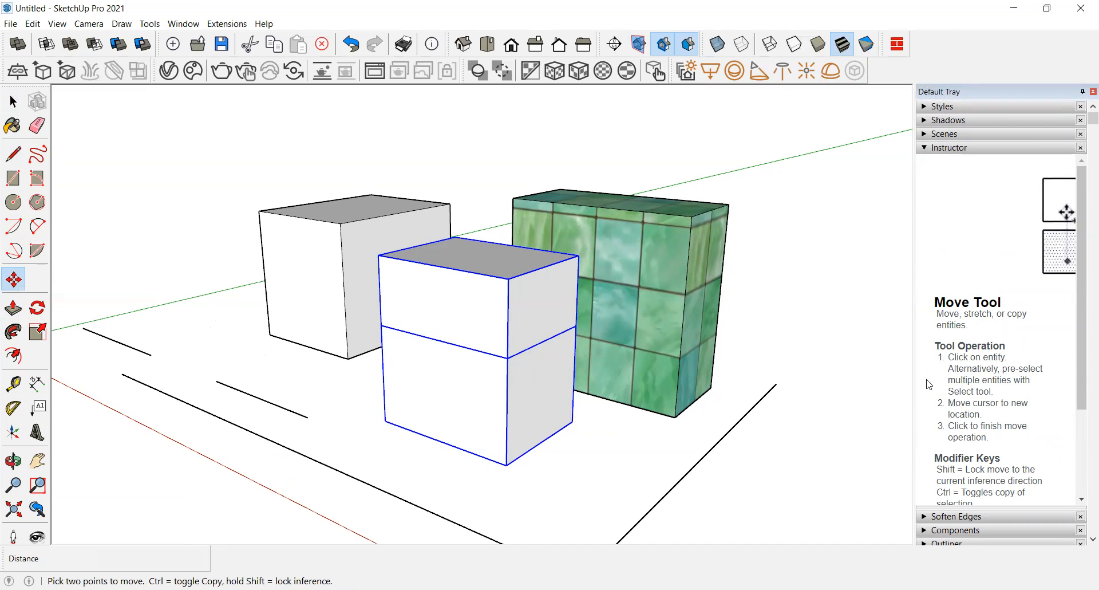
click(40, 309)
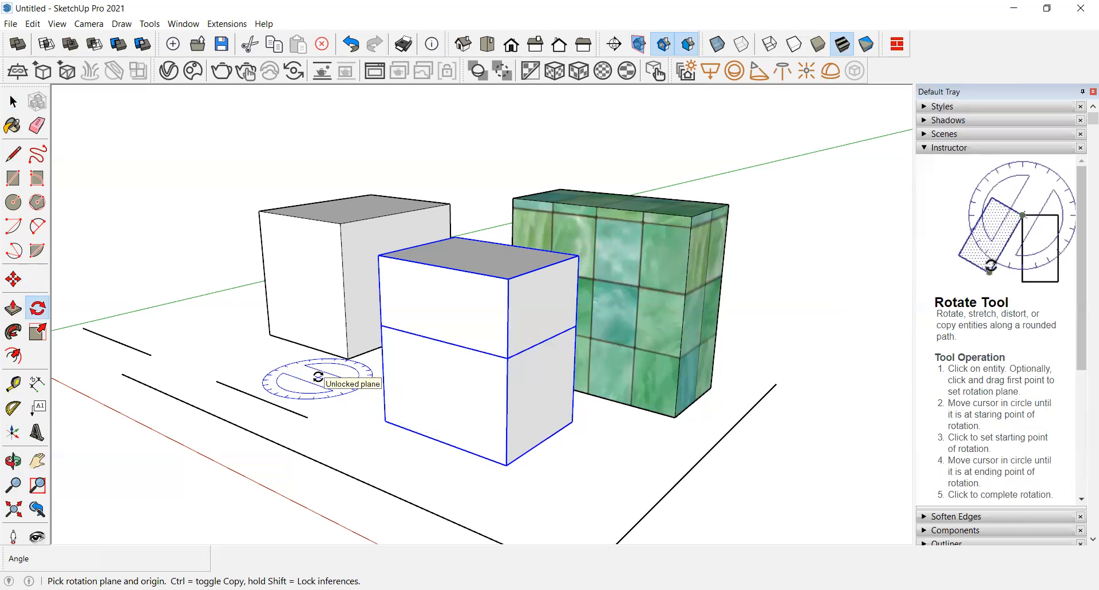
click(37, 125)
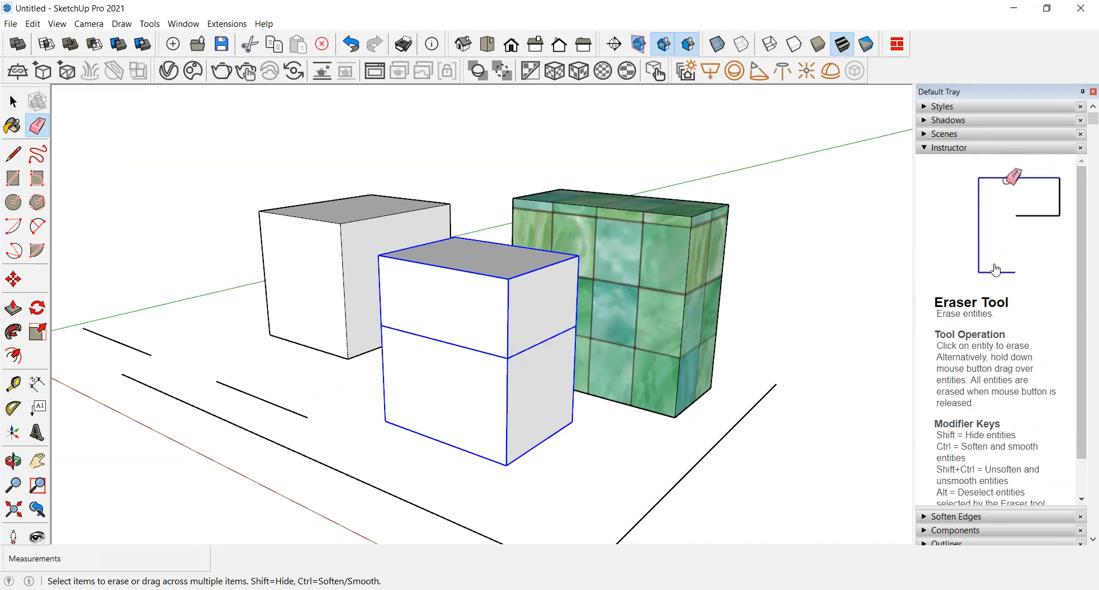
Step: Open the Scenes panel and add a scene capturing the current view of the boxes
click(943, 150)
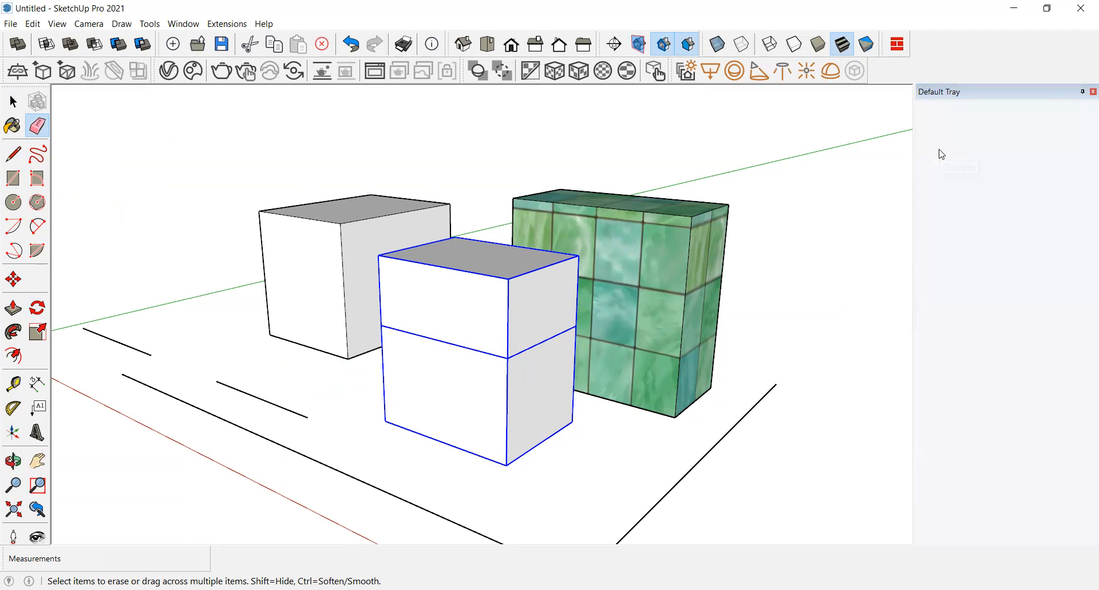
click(939, 138)
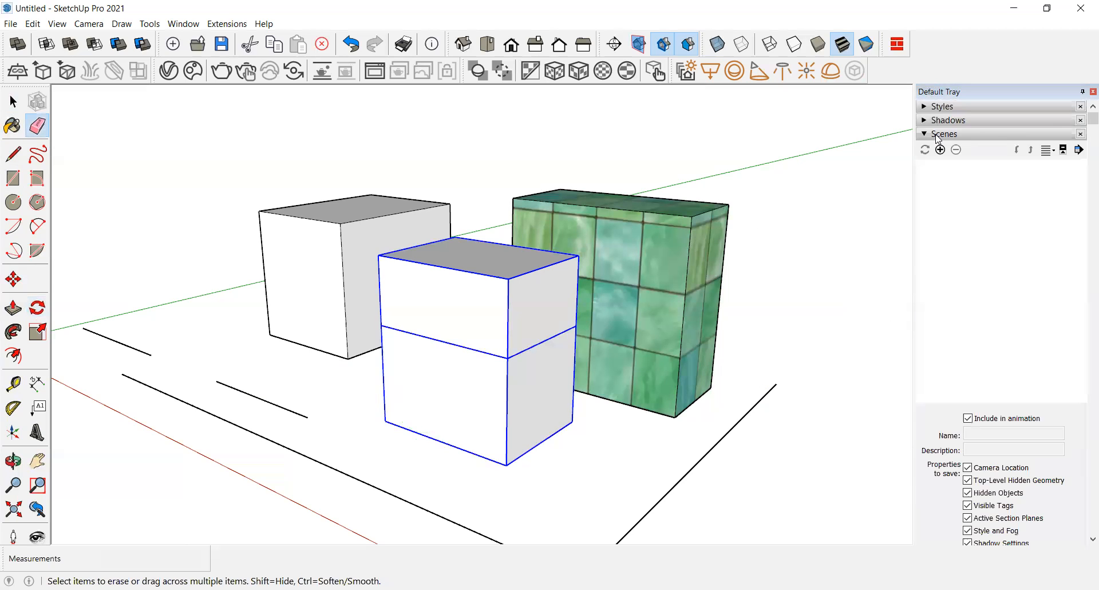
scroll(422, 336, down, 2)
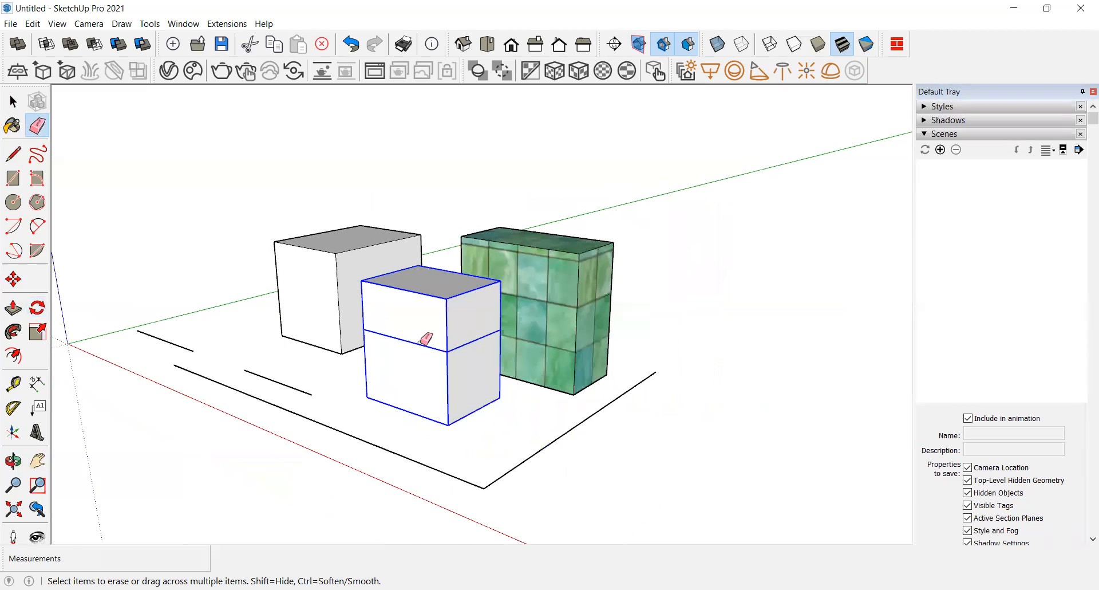
scroll(480, 324, up, 3)
scroll(461, 175, up, 2)
scroll(351, 130, down, 2)
scroll(353, 230, up, 3)
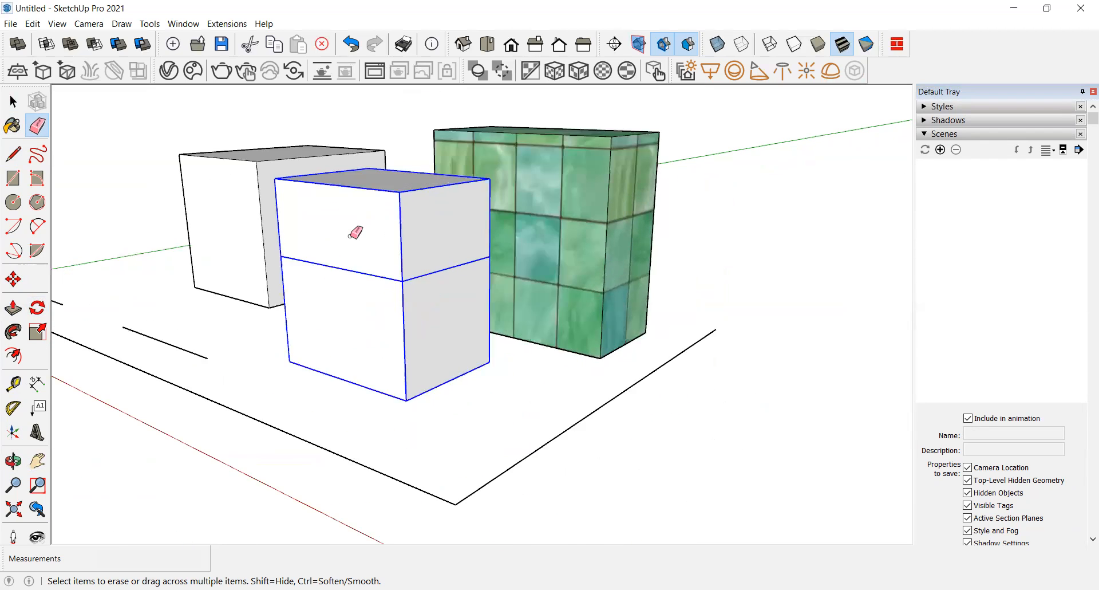
middle_drag(403, 186, 387, 208)
scroll(410, 177, up, 2)
scroll(410, 238, down, 2)
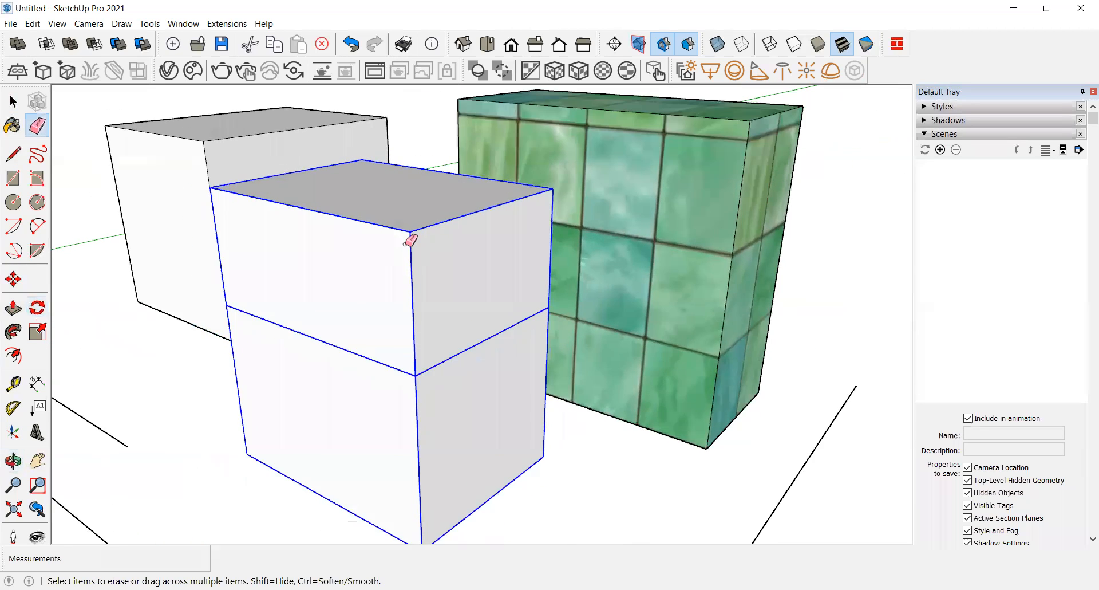
scroll(381, 312, down, 2)
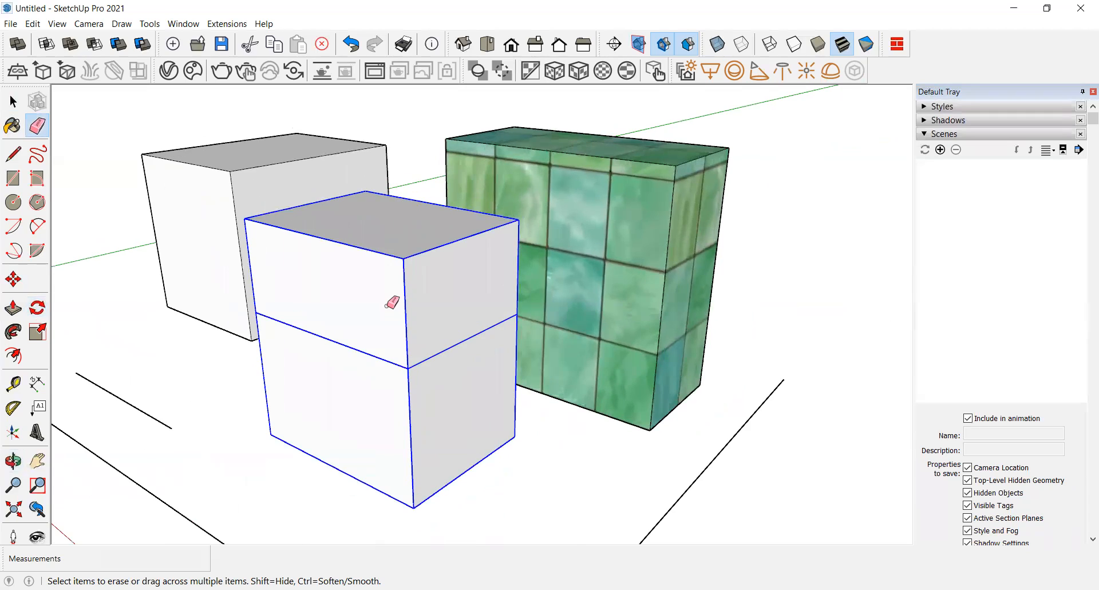
scroll(393, 302, down, 1)
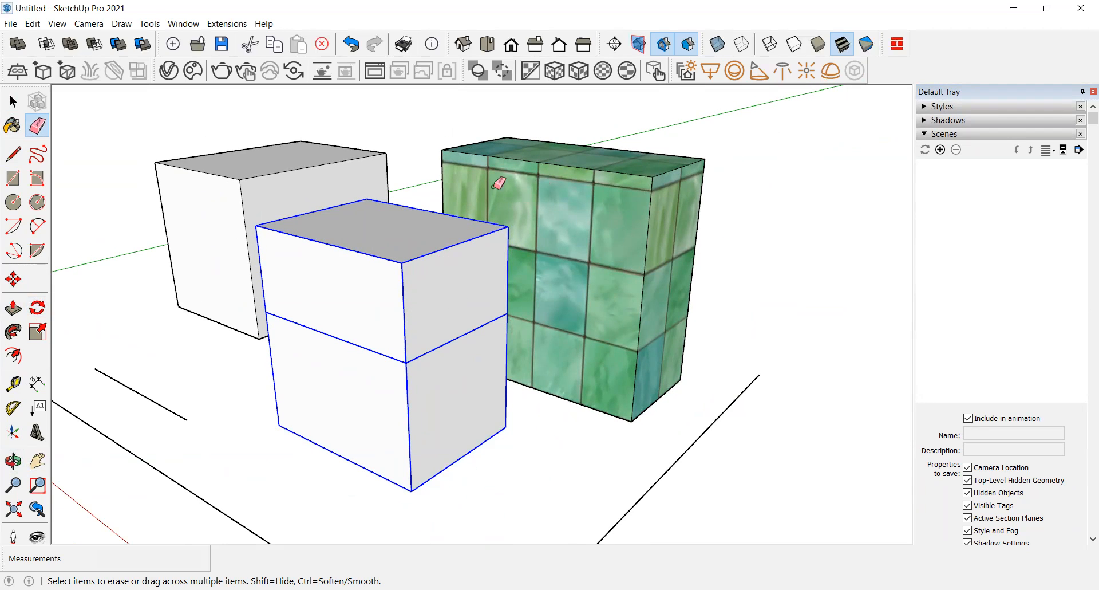
mouse_move(461, 229)
middle_down()
mouse_move(242, 284)
mouse_move(457, 272)
mouse_move(202, 284)
mouse_move(476, 164)
middle_up()
scroll(499, 353, down, 3)
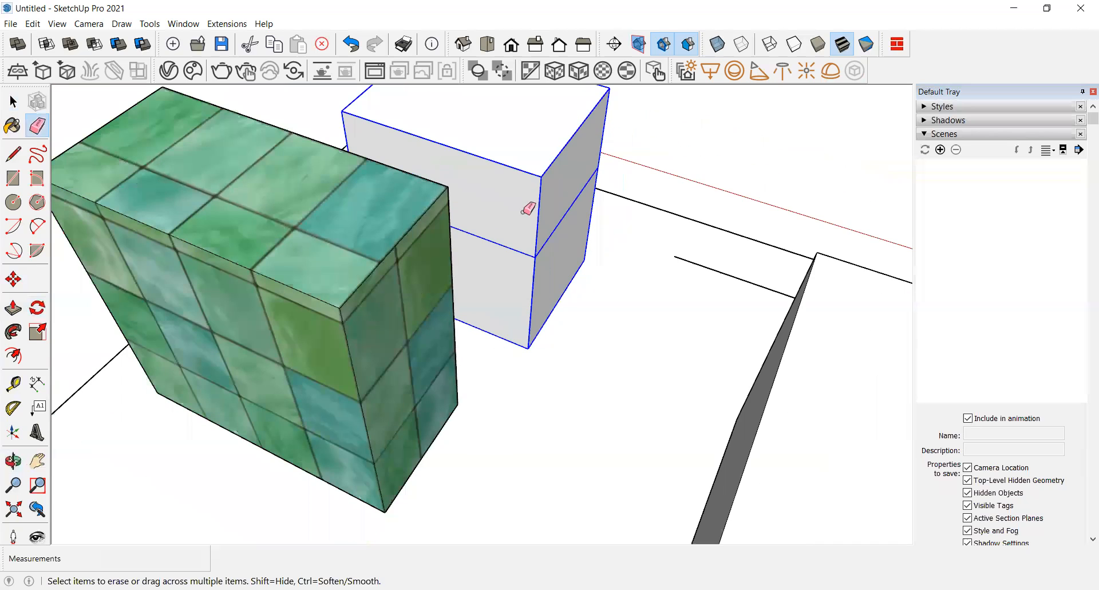
scroll(491, 269, down, 5)
mouse_move(238, 265)
middle_down()
mouse_move(607, 266)
mouse_move(682, 249)
middle_up()
middle_drag(323, 328, 621, 259)
scroll(607, 269, up, 3)
scroll(473, 361, down, 3)
mouse_move(474, 361)
middle_down()
mouse_move(562, 349)
mouse_move(565, 322)
mouse_move(565, 393)
mouse_move(540, 372)
mouse_move(490, 381)
middle_up()
scroll(496, 397, down, 1)
scroll(331, 376, up, 4)
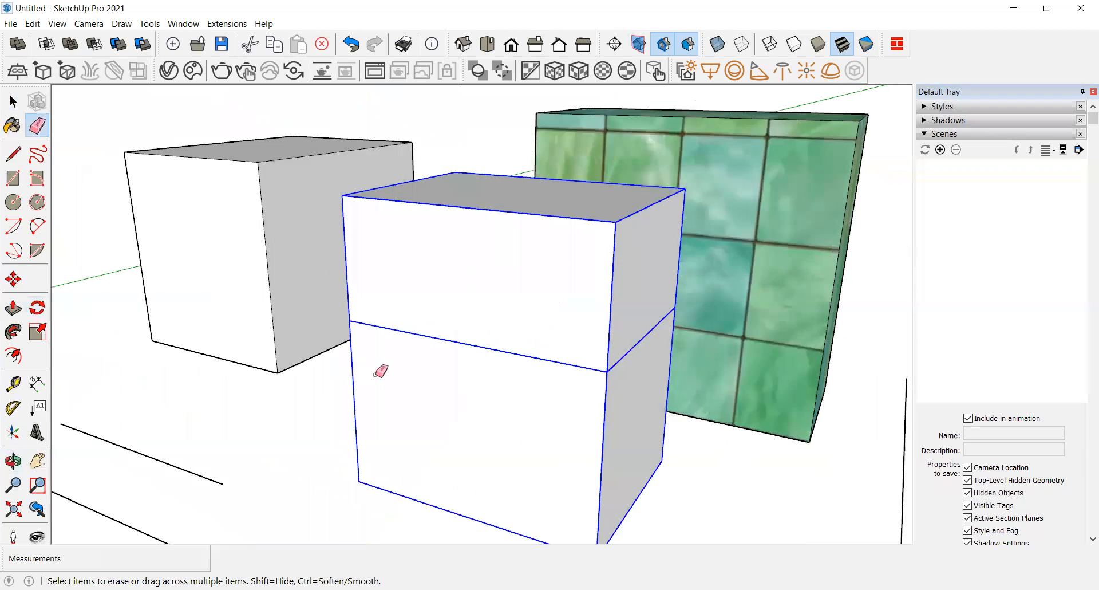
scroll(424, 379, down, 2)
mouse_move(495, 431)
middle_down()
mouse_move(457, 389)
mouse_move(442, 400)
middle_up()
scroll(443, 404, up, 1)
scroll(447, 401, up, 1)
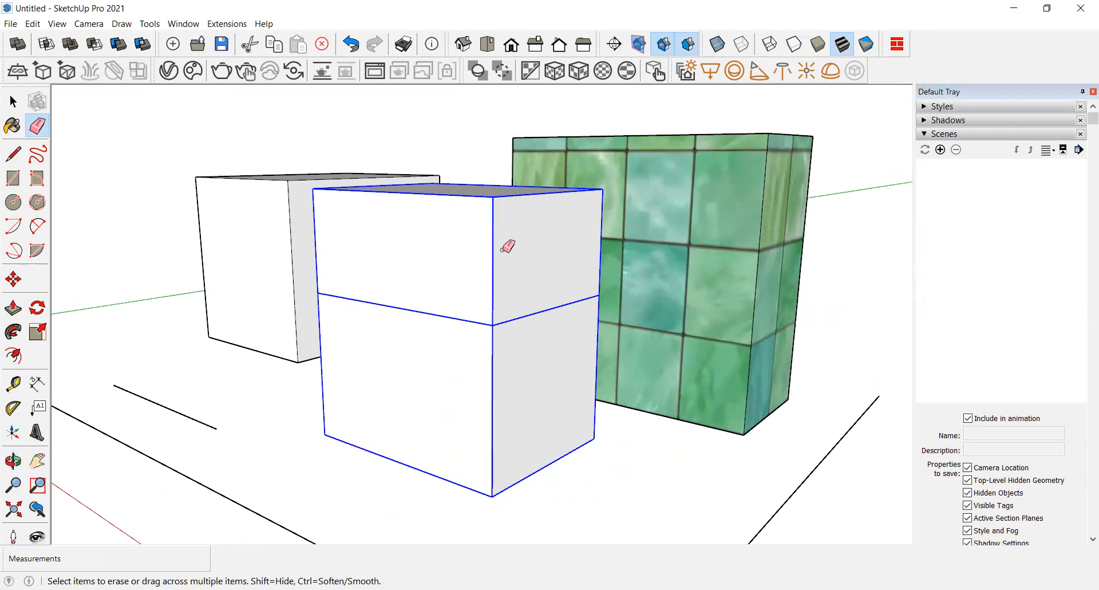
scroll(494, 236, up, 2)
scroll(496, 269, down, 3)
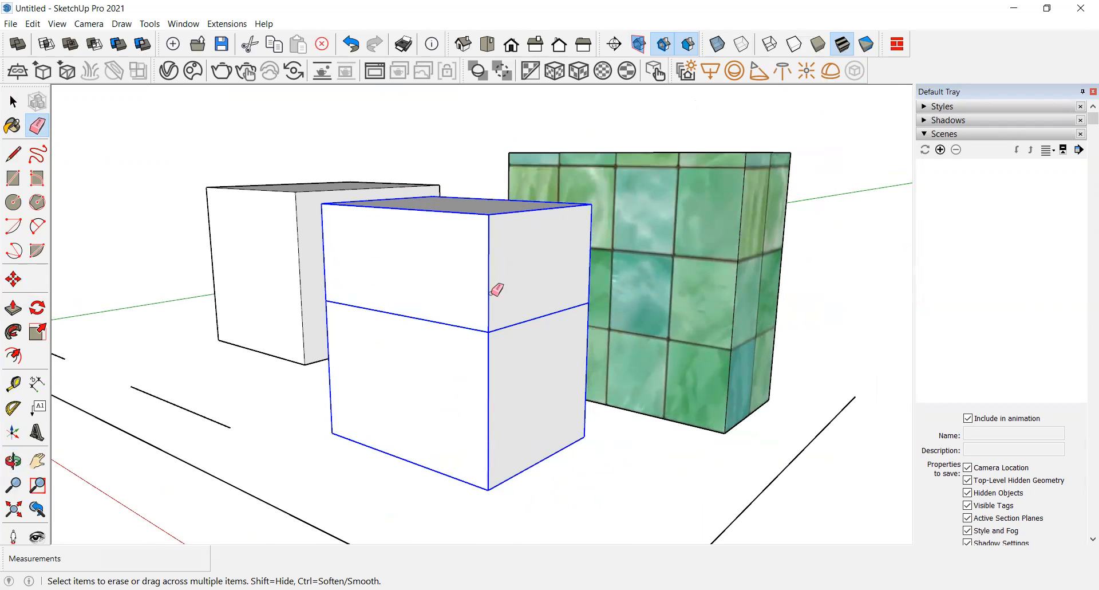
scroll(395, 355, down, 3)
mouse_move(491, 351)
middle_down()
mouse_move(373, 444)
mouse_move(260, 456)
middle_up()
scroll(481, 363, up, 8)
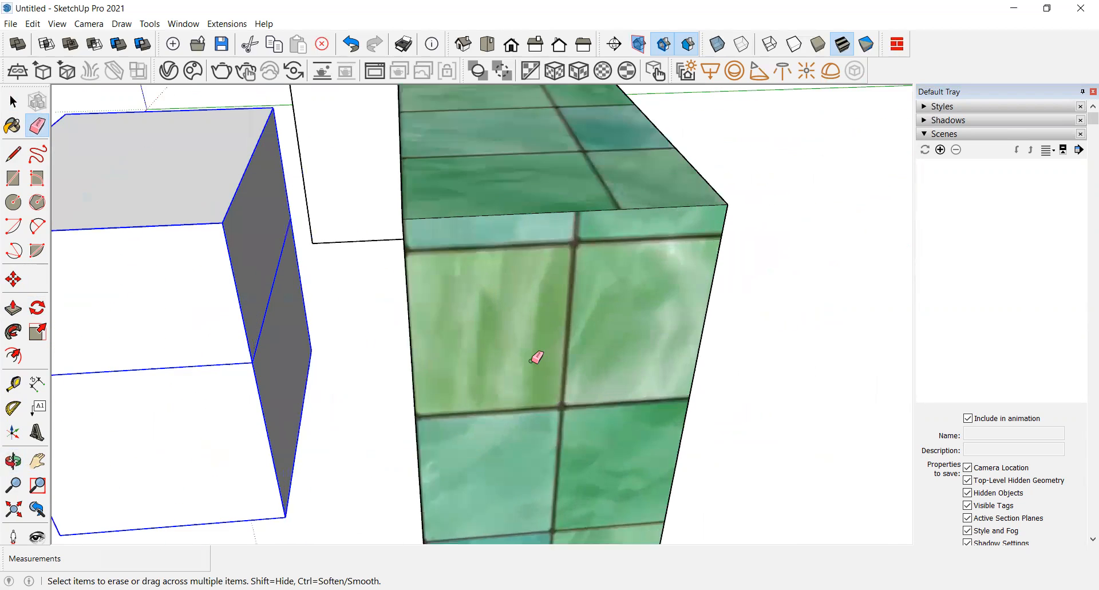
scroll(543, 358, down, 8)
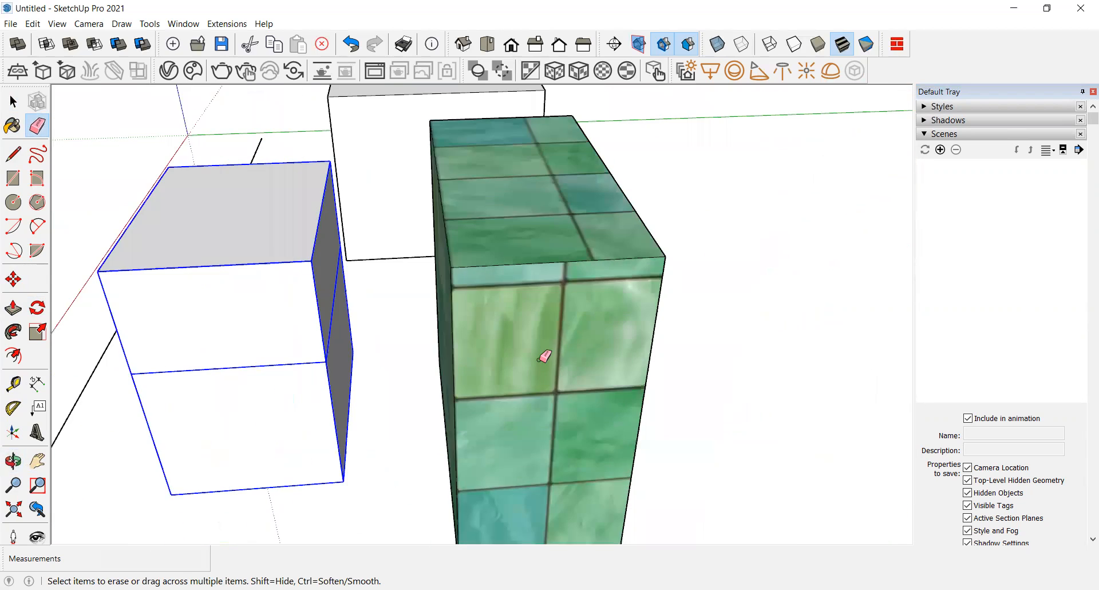
scroll(544, 356, down, 1)
scroll(544, 357, down, 2)
mouse_move(491, 355)
middle_down()
mouse_move(503, 331)
mouse_move(569, 314)
mouse_move(533, 256)
mouse_move(458, 302)
mouse_move(485, 295)
middle_up()
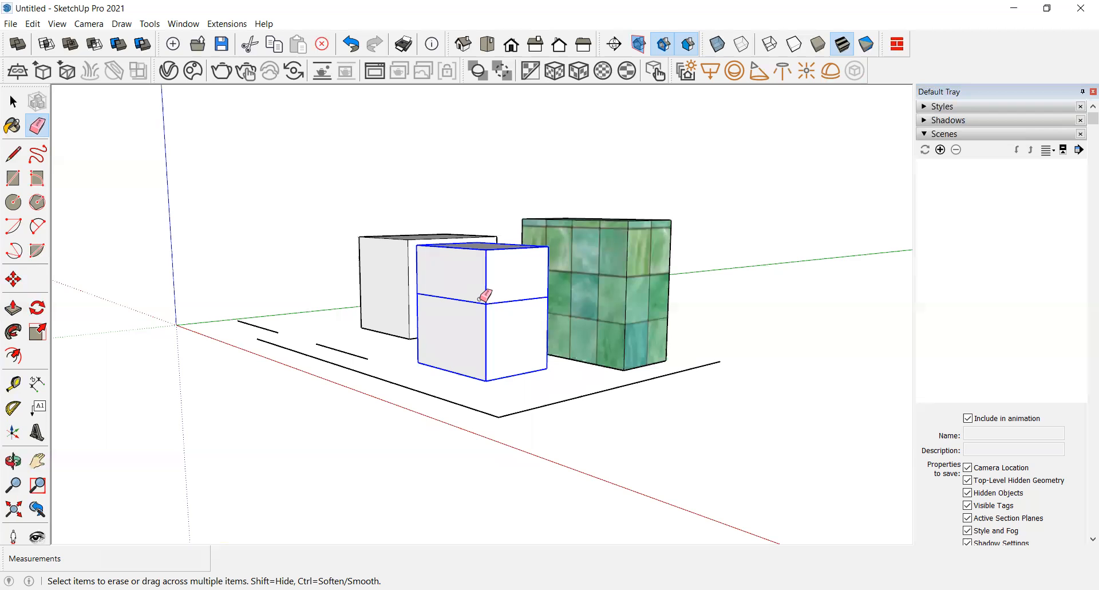
scroll(515, 277, up, 1)
scroll(297, 349, down, 2)
scroll(441, 304, up, 3)
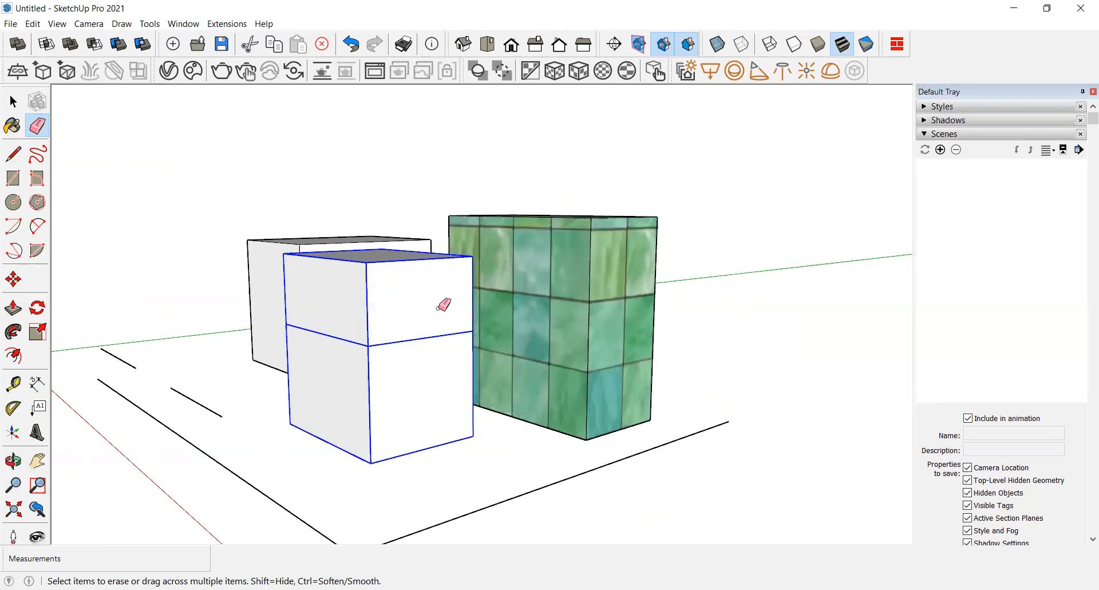
mouse_move(380, 345)
middle_down()
mouse_move(445, 305)
mouse_move(424, 376)
mouse_move(437, 366)
middle_up()
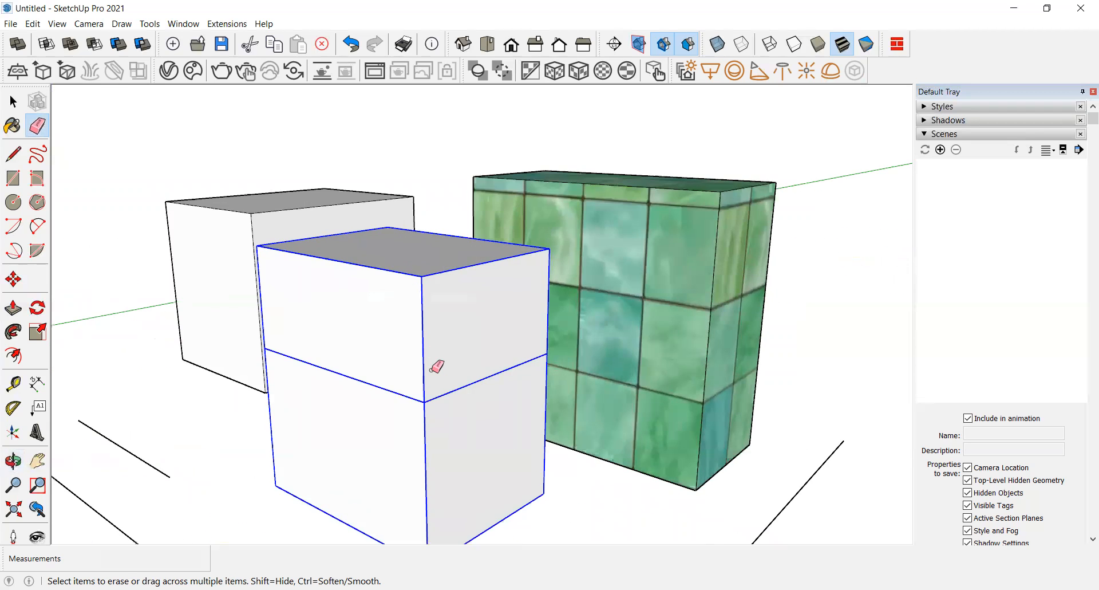
scroll(432, 361, down, 1)
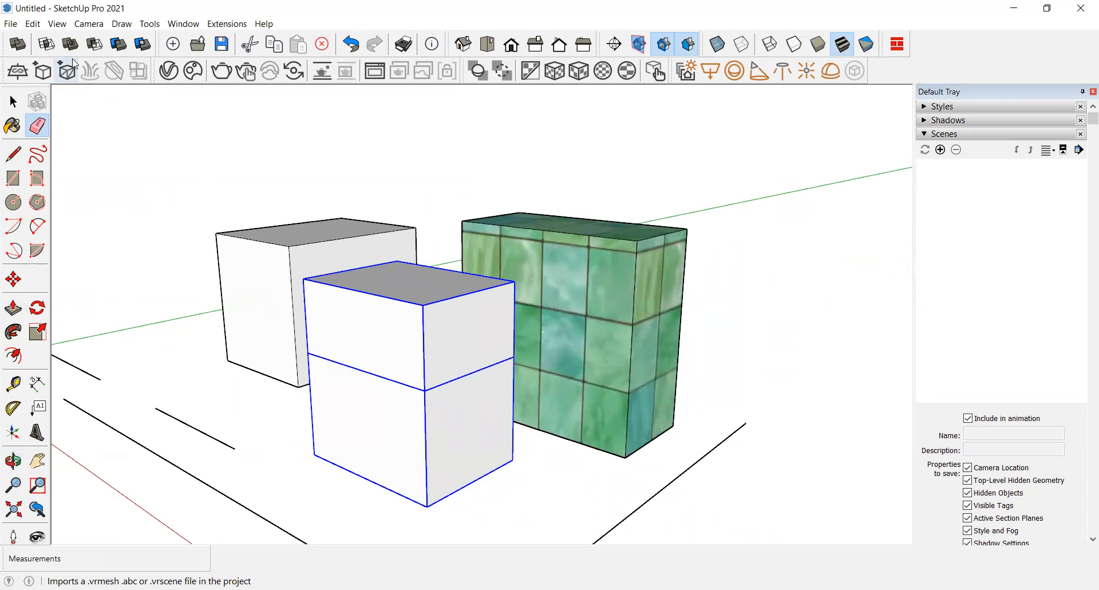
click(943, 148)
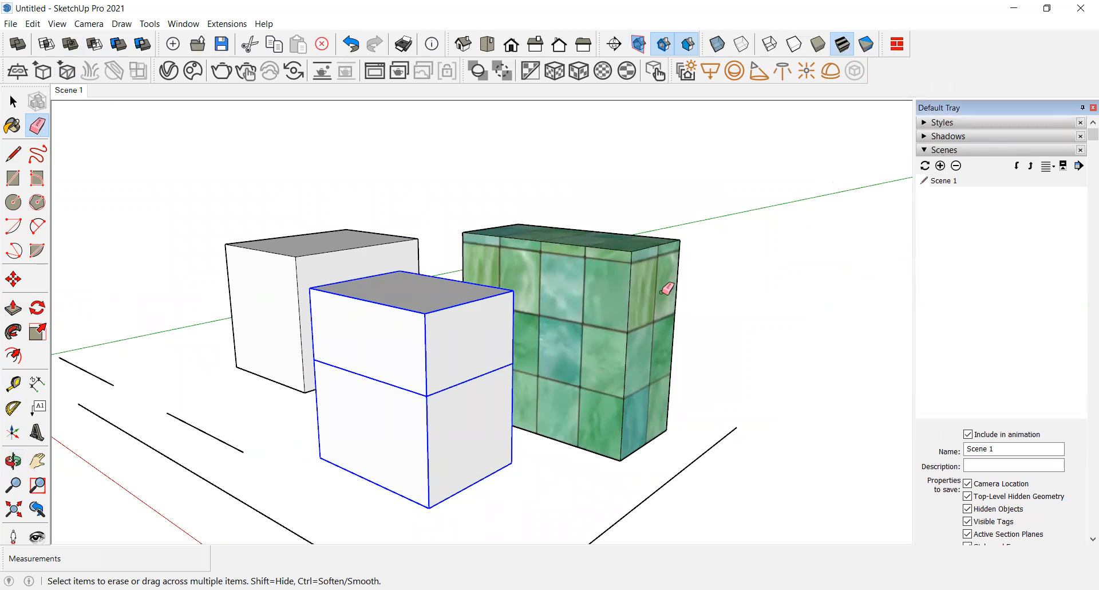
Step: Orbit and zoom away from the boxes, then restore the saved view by selecting the Scene 1 tab, twice
mouse_move(775, 245)
middle_down()
mouse_move(664, 293)
mouse_move(384, 329)
mouse_move(748, 235)
mouse_move(314, 314)
mouse_move(263, 248)
mouse_move(420, 225)
middle_up()
scroll(419, 224, up, 5)
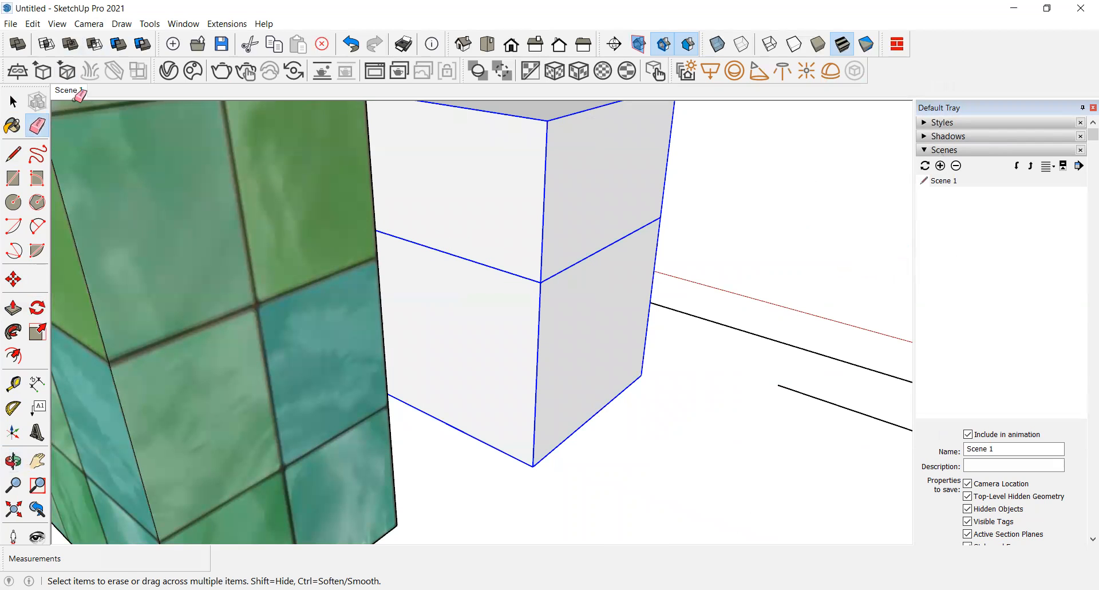
click(64, 91)
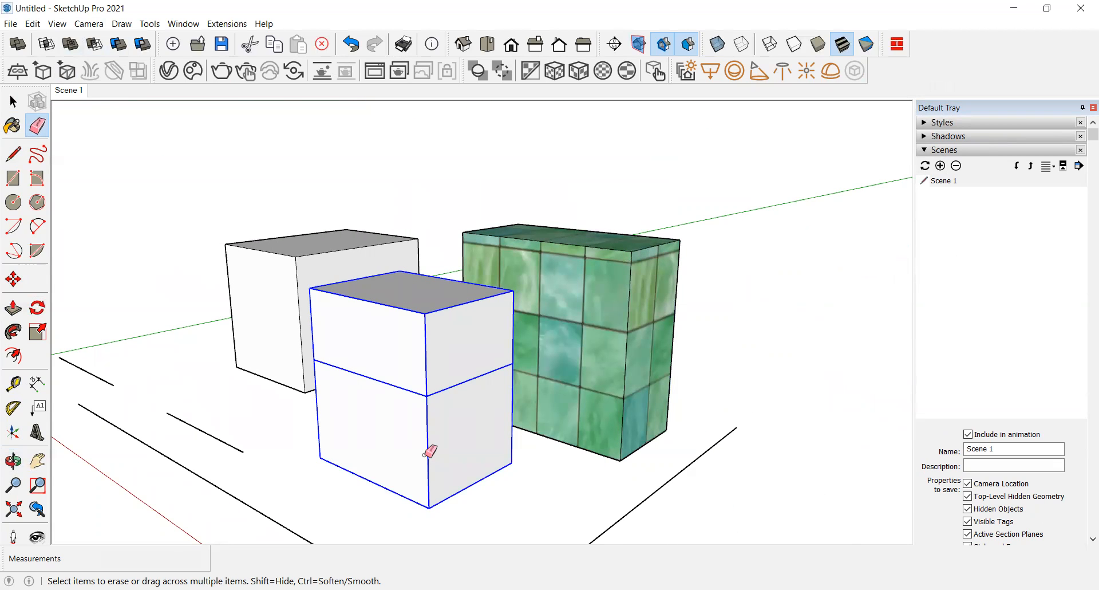
middle_drag(810, 221, 183, 410)
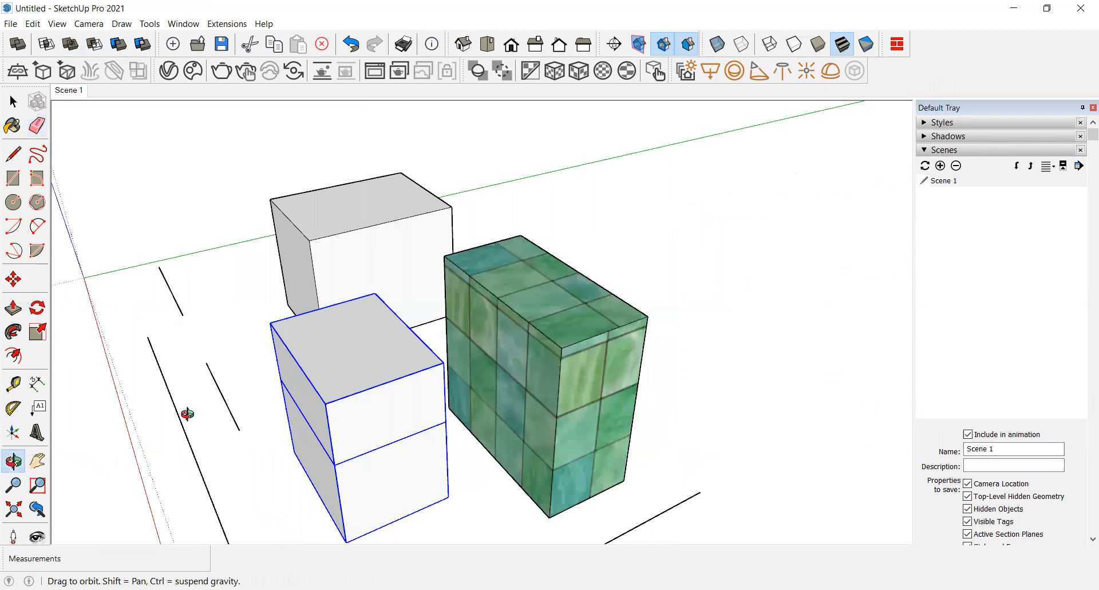
scroll(380, 325, down, 10)
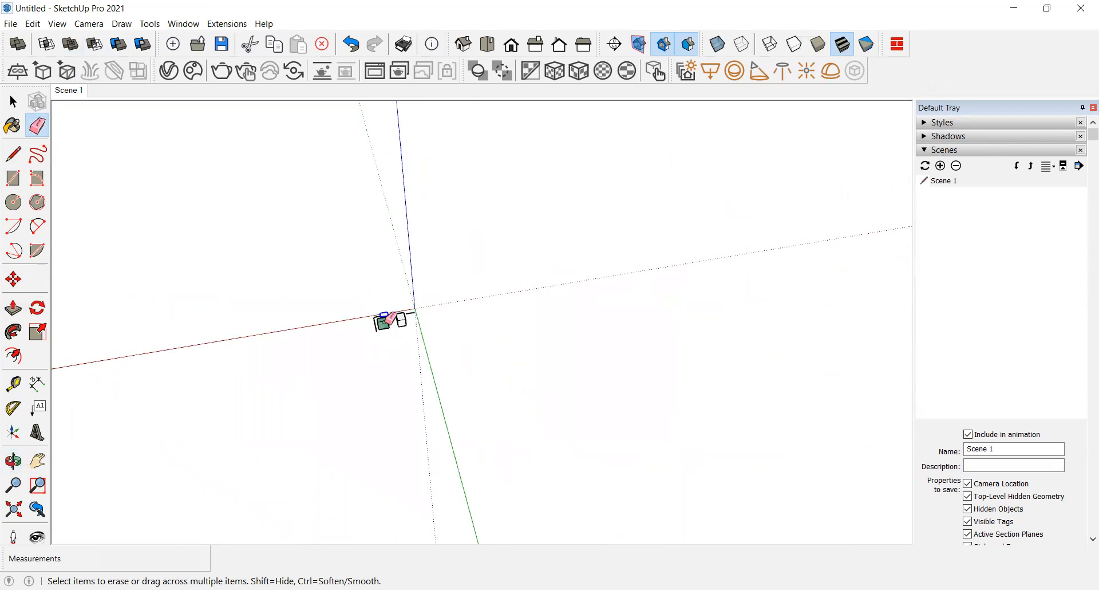
click(75, 92)
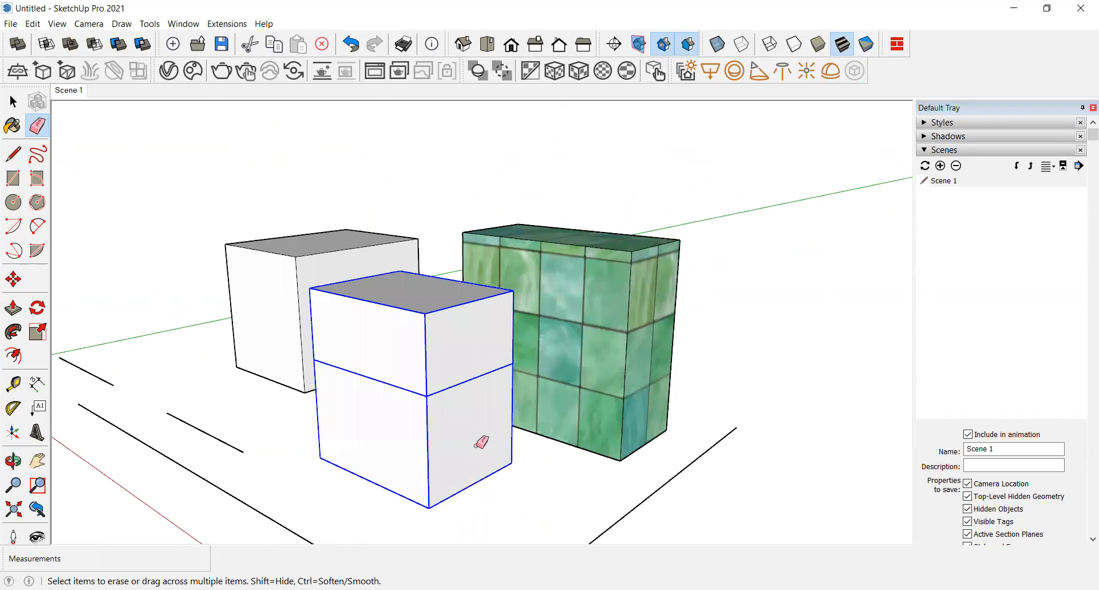
Step: Collapse the Scenes panel, open the Shadows panel and turn on shadows for the model
click(939, 150)
click(937, 138)
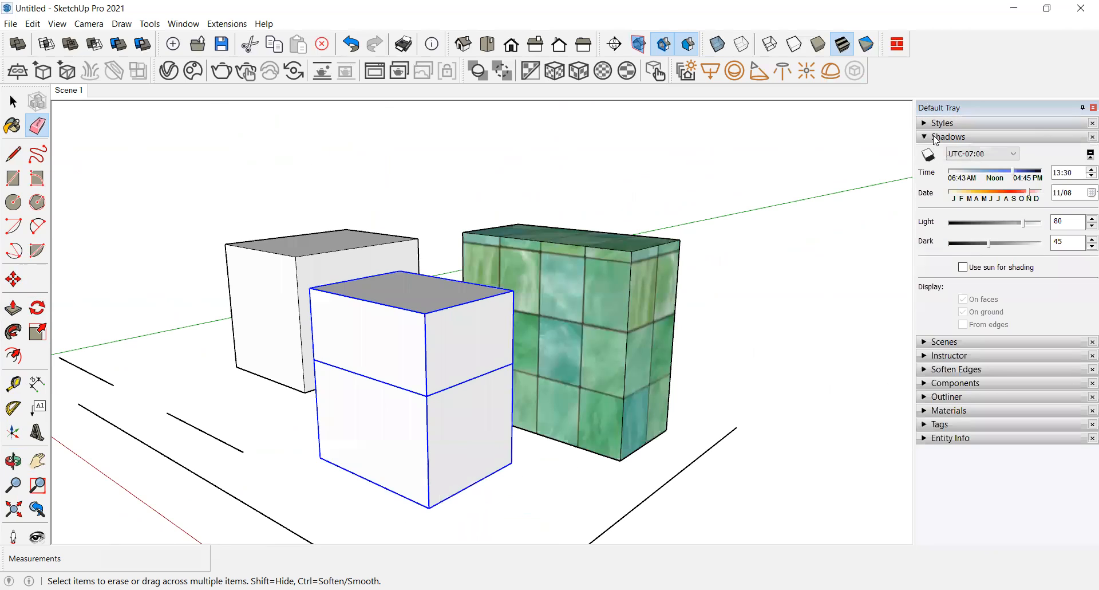
scroll(315, 376, down, 3)
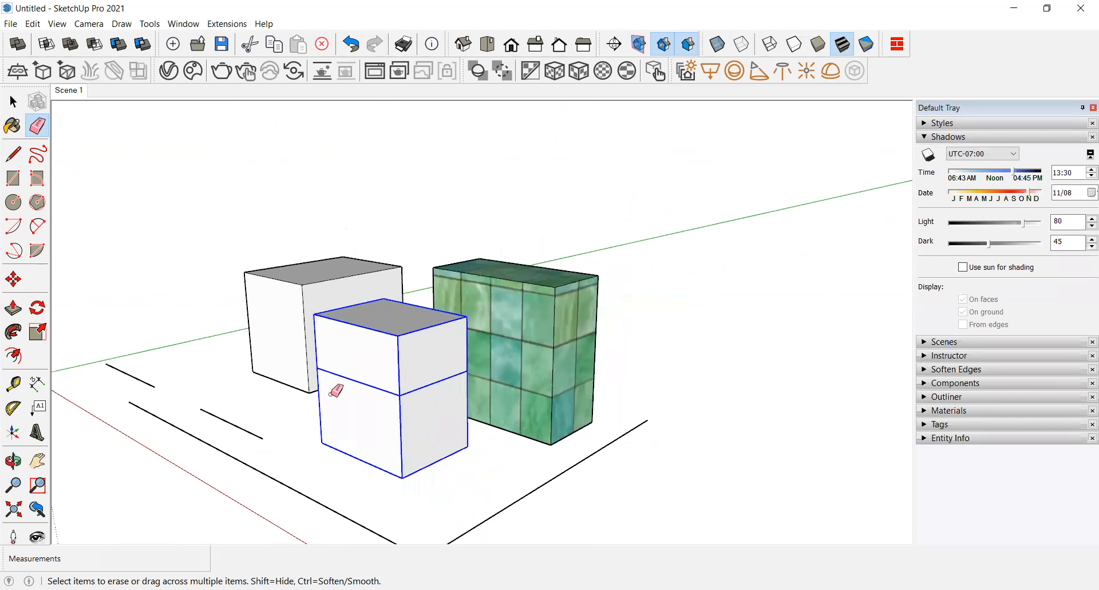
click(928, 156)
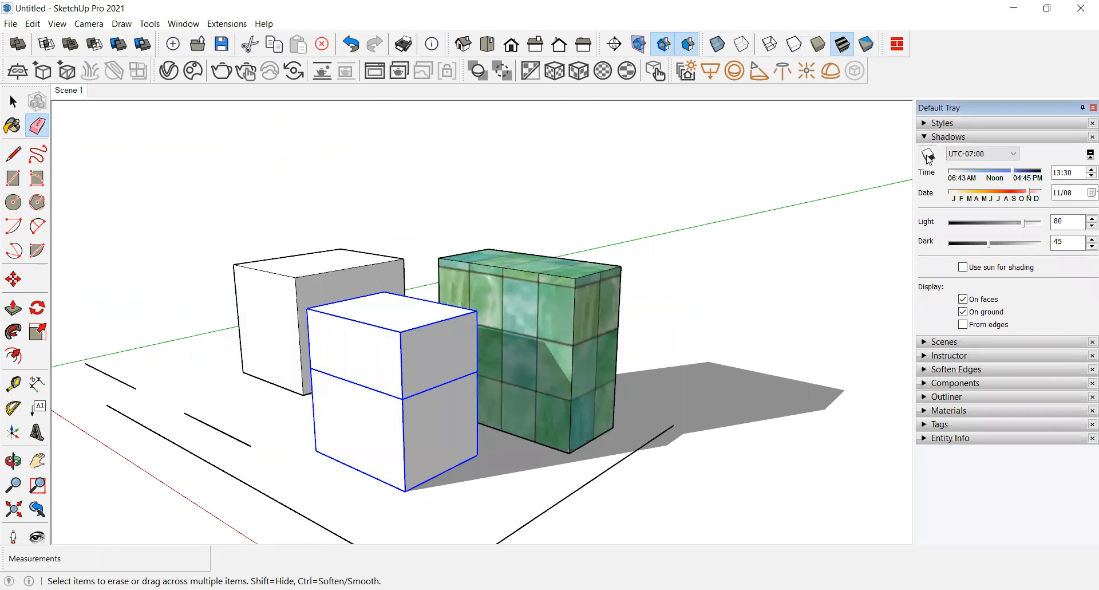
middle_drag(483, 343, 429, 410)
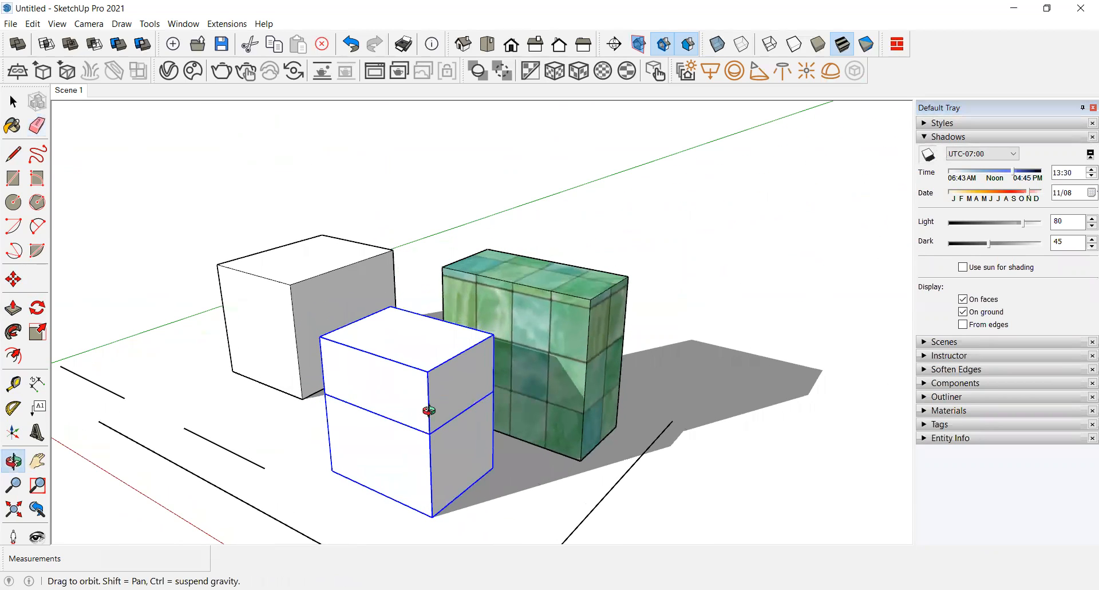
middle_drag(238, 405, 215, 402)
mouse_move(167, 359)
middle_down()
mouse_move(164, 204)
mouse_move(162, 400)
mouse_move(395, 474)
mouse_move(530, 419)
middle_up()
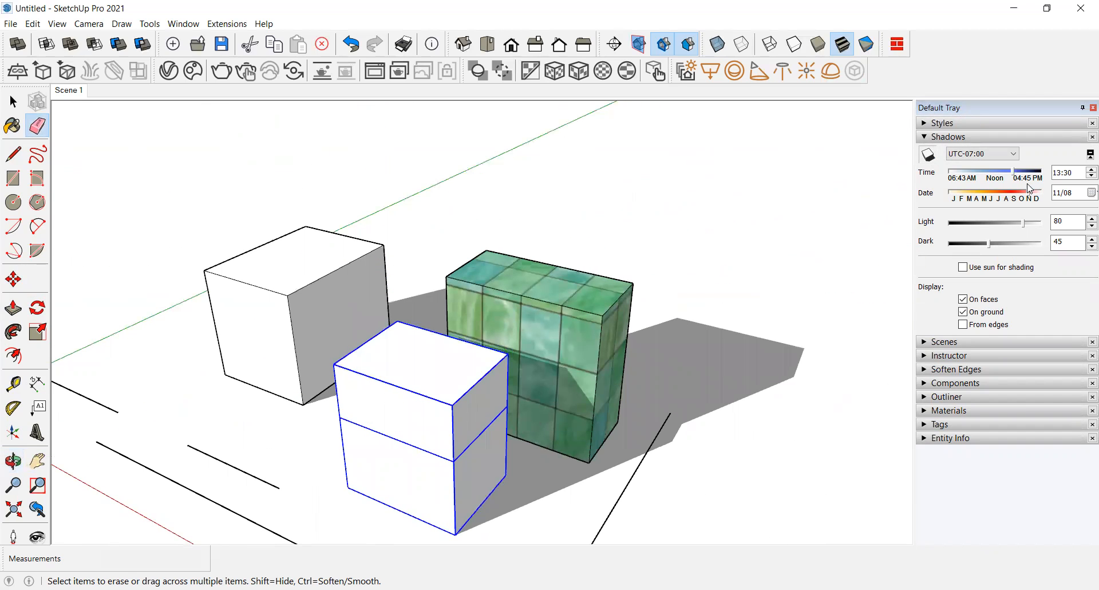